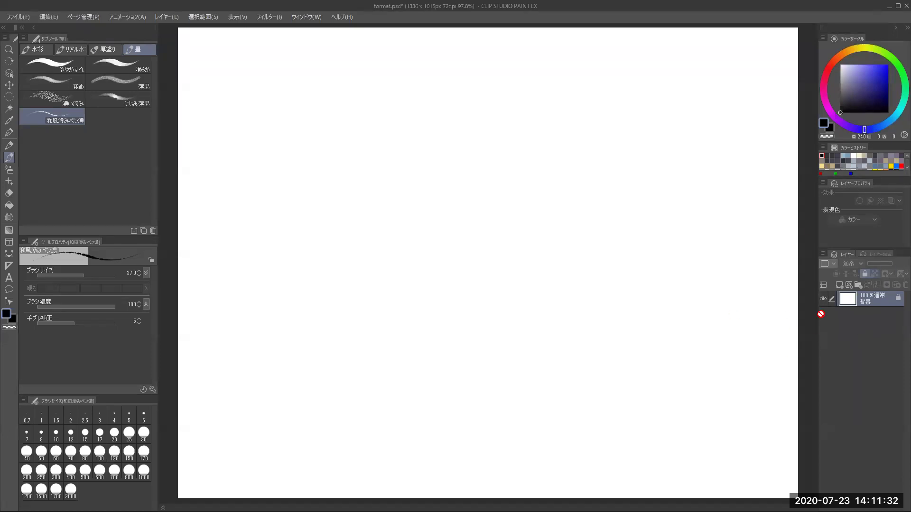
# Add a raster layer above the background and sketch the toes and ball of a large foot in the canvas's upper-left corner
pyautogui.click(850, 285)
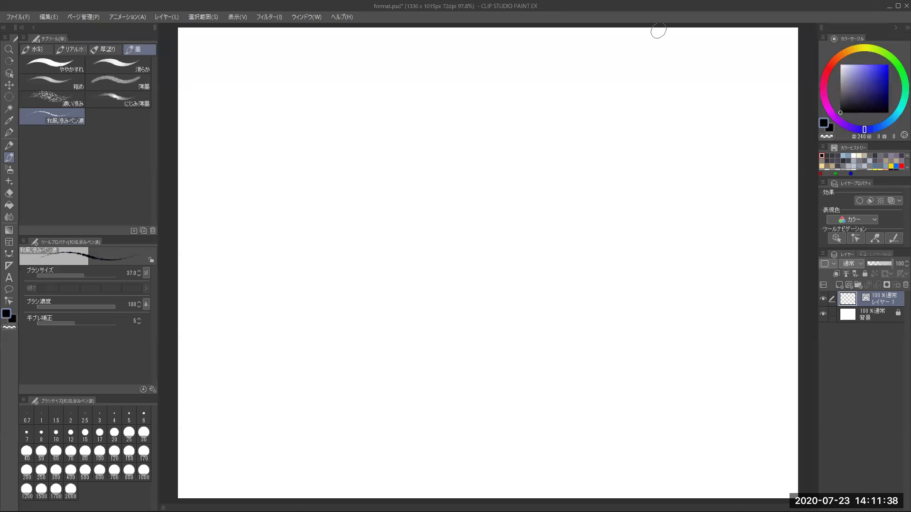
pyautogui.moveTo(231, 31)
pyautogui.mouseDown()
pyautogui.moveTo(244, 53)
pyautogui.moveTo(260, 33)
pyautogui.moveTo(218, 64)
pyautogui.moveTo(219, 45)
pyautogui.moveTo(234, 49)
pyautogui.moveTo(204, 48)
pyautogui.moveTo(211, 63)
pyautogui.moveTo(196, 72)
pyautogui.moveTo(200, 83)
pyautogui.moveTo(191, 76)
pyautogui.moveTo(211, 55)
pyautogui.moveTo(199, 97)
pyautogui.mouseUp()
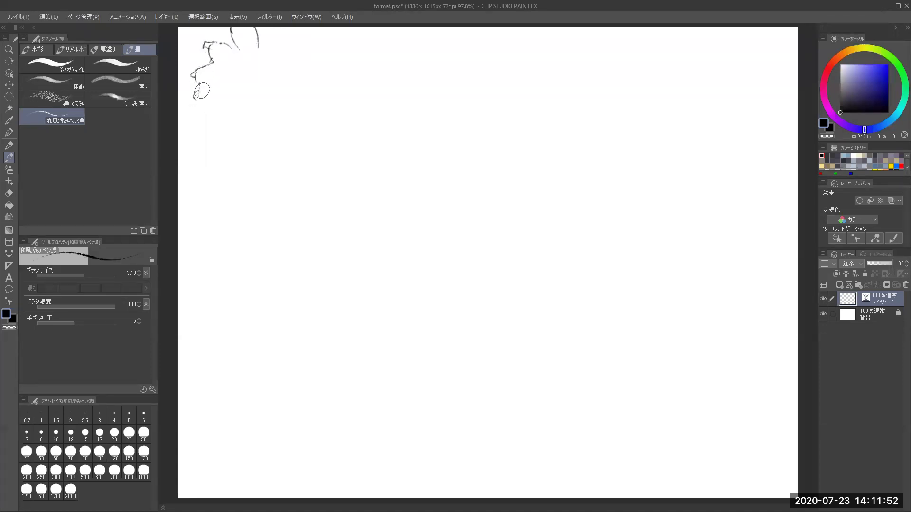
pyautogui.moveTo(194, 98)
pyautogui.mouseDown()
pyautogui.moveTo(254, 44)
pyautogui.moveTo(287, 83)
pyautogui.moveTo(293, 109)
pyautogui.moveTo(283, 109)
pyautogui.mouseUp()
pyautogui.moveTo(282, 118); pyautogui.dragTo(294, 114)
pyautogui.moveTo(287, 117); pyautogui.dragTo(296, 122)
pyautogui.moveTo(260, 56); pyautogui.dragTo(283, 108)
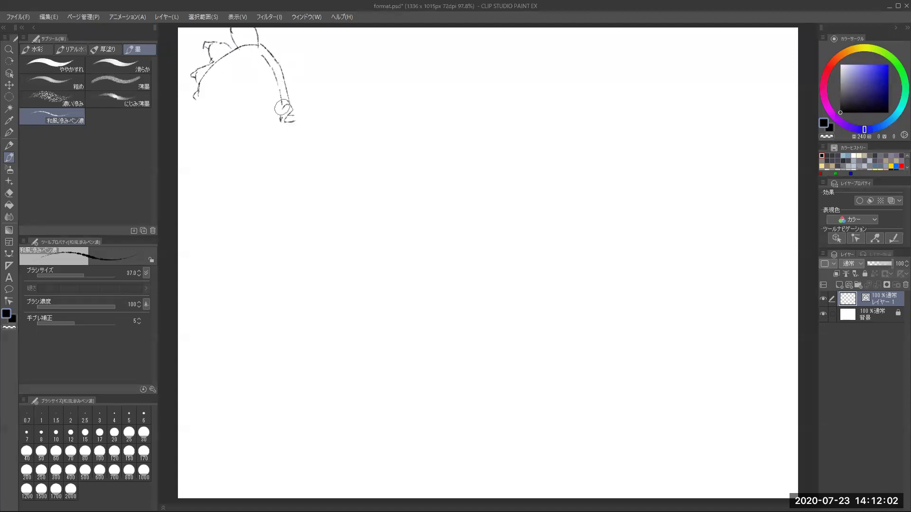
# Outline the rest of the large foot's sole, with a double contour along its inner side and around the heel
pyautogui.moveTo(269, 59); pyautogui.dragTo(282, 94)
pyautogui.moveTo(195, 91)
pyautogui.mouseDown()
pyautogui.moveTo(219, 120)
pyautogui.moveTo(207, 119)
pyautogui.moveTo(229, 160)
pyautogui.moveTo(248, 162)
pyautogui.moveTo(229, 160)
pyautogui.moveTo(258, 178)
pyautogui.moveTo(243, 171)
pyautogui.moveTo(266, 204)
pyautogui.mouseUp()
pyautogui.moveTo(286, 119)
pyautogui.mouseDown()
pyautogui.moveTo(314, 145)
pyautogui.moveTo(323, 197)
pyautogui.mouseUp()
pyautogui.moveTo(269, 206)
pyautogui.mouseDown()
pyautogui.moveTo(309, 211)
pyautogui.moveTo(323, 199)
pyautogui.moveTo(301, 206)
pyautogui.moveTo(321, 178)
pyautogui.mouseUp()
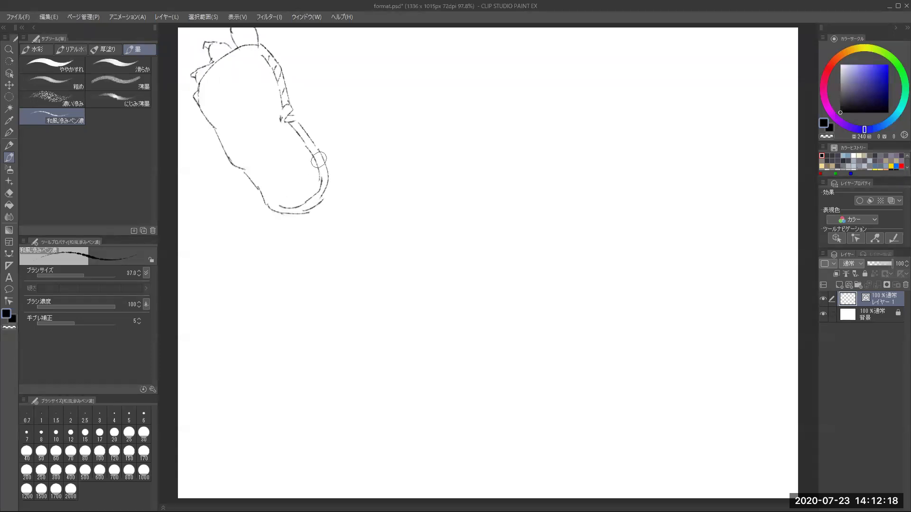
# Add diagonal skin creases across the ball of the large foot and short ones beside its heel
pyautogui.moveTo(206, 88)
pyautogui.mouseDown()
pyautogui.moveTo(209, 113)
pyautogui.moveTo(211, 75)
pyautogui.moveTo(255, 59)
pyautogui.moveTo(237, 59)
pyautogui.mouseUp()
pyautogui.moveTo(213, 88); pyautogui.dragTo(254, 58)
pyautogui.moveTo(225, 88)
pyautogui.mouseDown()
pyautogui.moveTo(269, 58)
pyautogui.moveTo(265, 80)
pyautogui.moveTo(284, 67)
pyautogui.mouseUp()
pyautogui.moveTo(255, 98); pyautogui.dragTo(281, 82)
pyautogui.moveTo(275, 113); pyautogui.dragTo(288, 95)
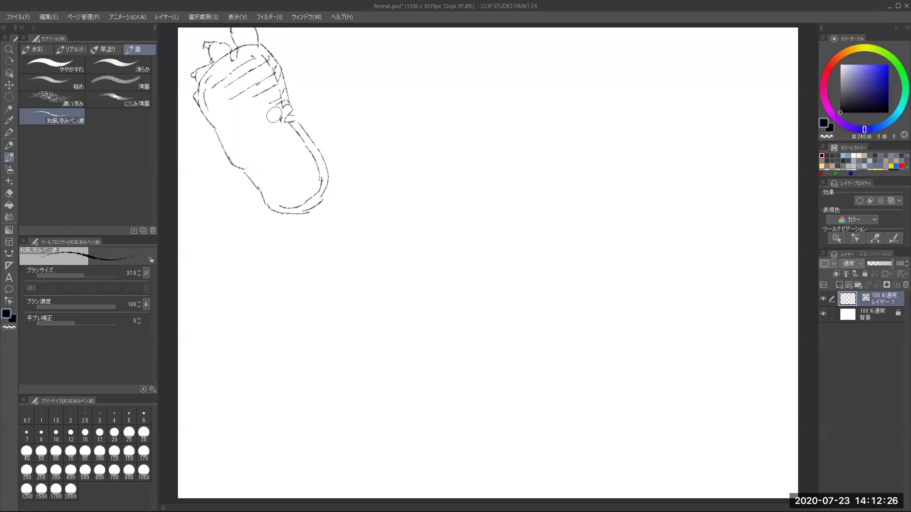
pyautogui.moveTo(258, 176); pyautogui.dragTo(270, 180)
pyautogui.moveTo(265, 188); pyautogui.dragTo(277, 182)
# Draw the ankle and lower leg behind the large foot, with the start of the trouser hem and creases near the heel
pyautogui.moveTo(273, 56)
pyautogui.mouseDown()
pyautogui.moveTo(286, 86)
pyautogui.moveTo(309, 87)
pyautogui.moveTo(322, 108)
pyautogui.moveTo(383, 115)
pyautogui.moveTo(362, 116)
pyautogui.moveTo(390, 107)
pyautogui.moveTo(408, 135)
pyautogui.mouseUp()
pyautogui.hotkey('ctrl', 'z')
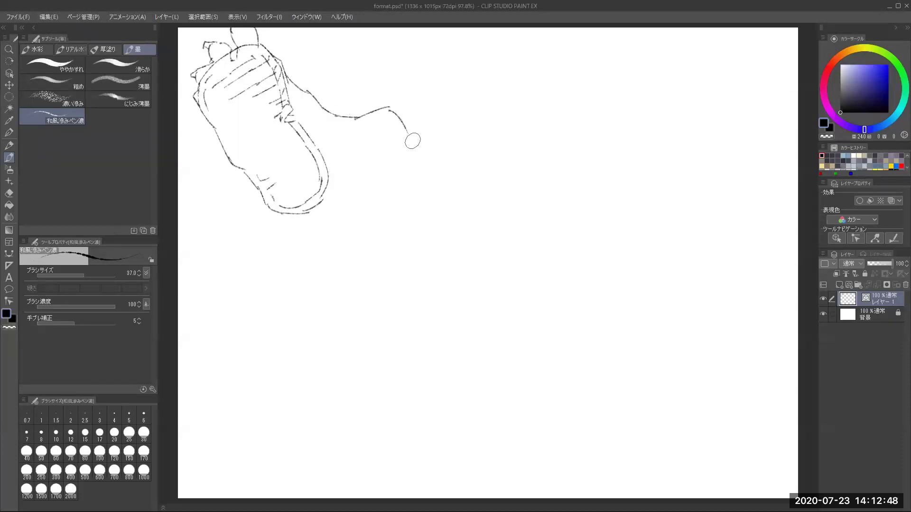
pyautogui.moveTo(332, 90)
pyautogui.mouseDown()
pyautogui.moveTo(332, 114)
pyautogui.moveTo(341, 90)
pyautogui.moveTo(403, 83)
pyautogui.moveTo(357, 92)
pyautogui.moveTo(406, 96)
pyautogui.moveTo(379, 127)
pyautogui.moveTo(383, 150)
pyautogui.mouseUp()
pyautogui.moveTo(323, 160)
pyautogui.mouseDown()
pyautogui.moveTo(334, 154)
pyautogui.moveTo(363, 184)
pyautogui.mouseUp()
pyautogui.moveTo(317, 93)
pyautogui.mouseDown()
pyautogui.moveTo(331, 119)
pyautogui.moveTo(317, 145)
pyautogui.mouseUp()
pyautogui.moveTo(318, 128); pyautogui.dragTo(322, 155)
pyautogui.moveTo(325, 140); pyautogui.dragTo(324, 157)
pyautogui.moveTo(361, 183)
pyautogui.mouseDown()
pyautogui.moveTo(384, 188)
pyautogui.moveTo(362, 165)
pyautogui.moveTo(384, 174)
pyautogui.moveTo(386, 137)
pyautogui.moveTo(366, 179)
pyautogui.moveTo(382, 185)
pyautogui.moveTo(366, 188)
pyautogui.moveTo(389, 204)
pyautogui.mouseUp()
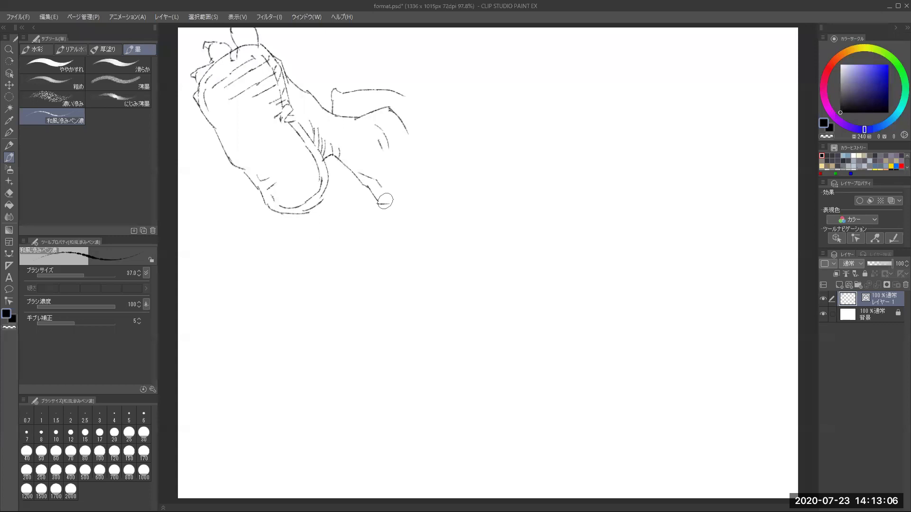
# Extend the upper leg's underside, add knee folds, and draw the double-edged trouser hem curving down around the leg
pyautogui.moveTo(408, 134)
pyautogui.mouseDown()
pyautogui.moveTo(426, 150)
pyautogui.moveTo(403, 126)
pyautogui.moveTo(446, 152)
pyautogui.mouseUp()
pyautogui.moveTo(429, 151); pyautogui.dragTo(437, 164)
pyautogui.moveTo(390, 204)
pyautogui.mouseDown()
pyautogui.moveTo(412, 201)
pyautogui.moveTo(454, 251)
pyautogui.mouseUp()
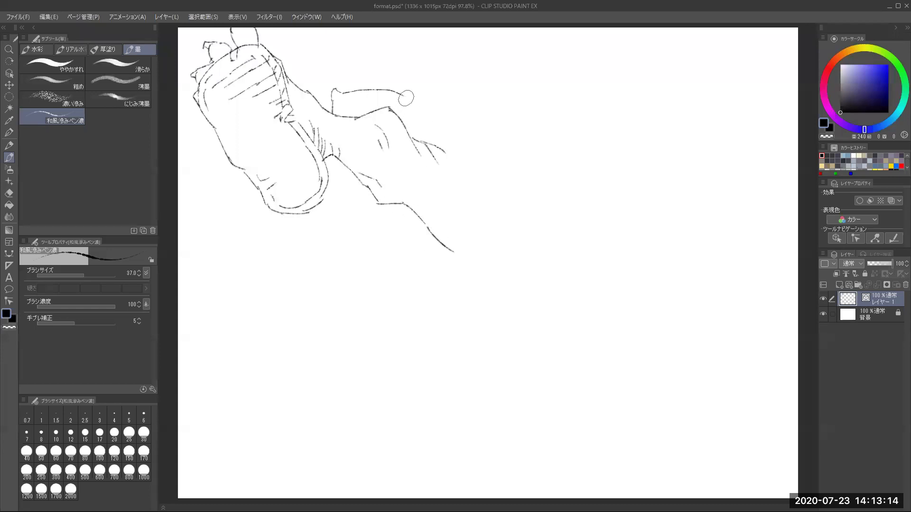
pyautogui.moveTo(341, 106)
pyautogui.mouseDown()
pyautogui.moveTo(342, 114)
pyautogui.moveTo(349, 102)
pyautogui.moveTo(393, 97)
pyautogui.mouseUp()
pyautogui.moveTo(394, 97); pyautogui.dragTo(426, 101)
pyautogui.moveTo(389, 108)
pyautogui.mouseDown()
pyautogui.moveTo(434, 125)
pyautogui.moveTo(449, 152)
pyautogui.moveTo(447, 284)
pyautogui.mouseUp()
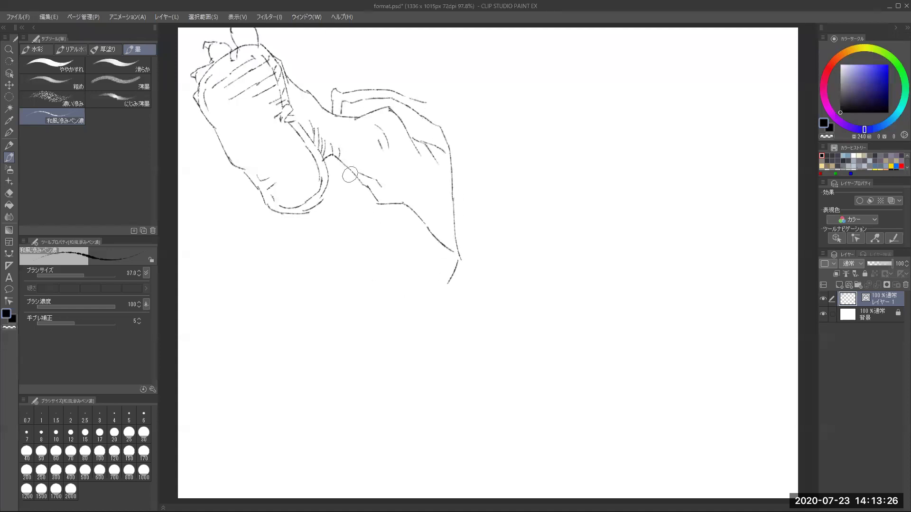
# Draw a narrow double line from the large foot's heel down toward the second leg, with a small pointed shape beside its end
pyautogui.moveTo(334, 156); pyautogui.dragTo(379, 269)
pyautogui.moveTo(335, 160)
pyautogui.mouseDown()
pyautogui.moveTo(391, 281)
pyautogui.moveTo(377, 292)
pyautogui.moveTo(394, 332)
pyautogui.mouseUp()
pyautogui.moveTo(396, 321)
pyautogui.mouseDown()
pyautogui.moveTo(386, 250)
pyautogui.moveTo(391, 326)
pyautogui.mouseUp()
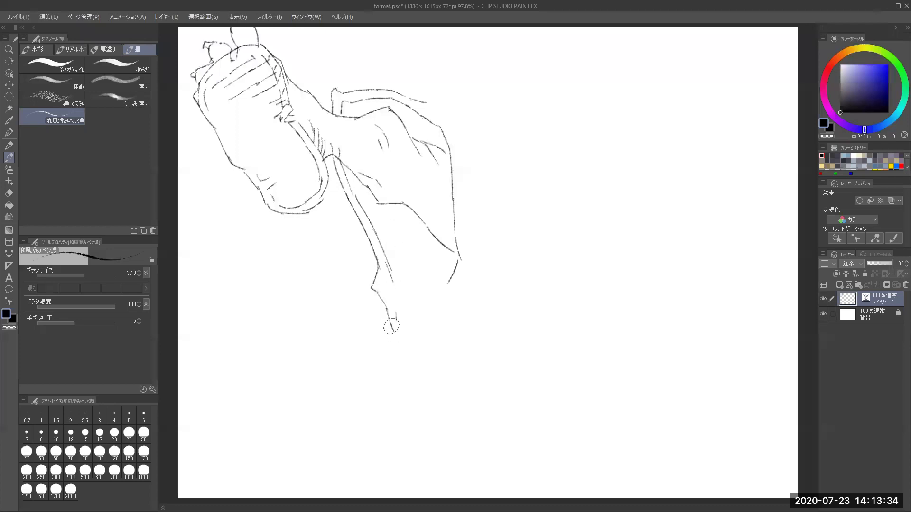
pyautogui.moveTo(335, 299)
pyautogui.mouseDown()
pyautogui.moveTo(351, 247)
pyautogui.moveTo(376, 284)
pyautogui.moveTo(336, 298)
pyautogui.moveTo(357, 293)
pyautogui.mouseUp()
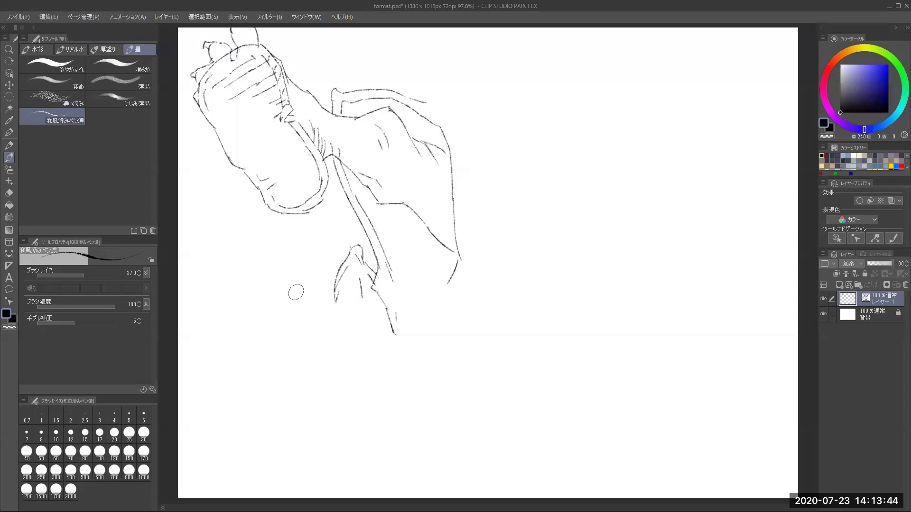
# Sketch a second, smaller foot below the first, outlining its toes, instep, sole and heel
pyautogui.moveTo(251, 269)
pyautogui.mouseDown()
pyautogui.moveTo(250, 285)
pyautogui.moveTo(258, 271)
pyautogui.moveTo(328, 303)
pyautogui.moveTo(377, 294)
pyautogui.mouseUp()
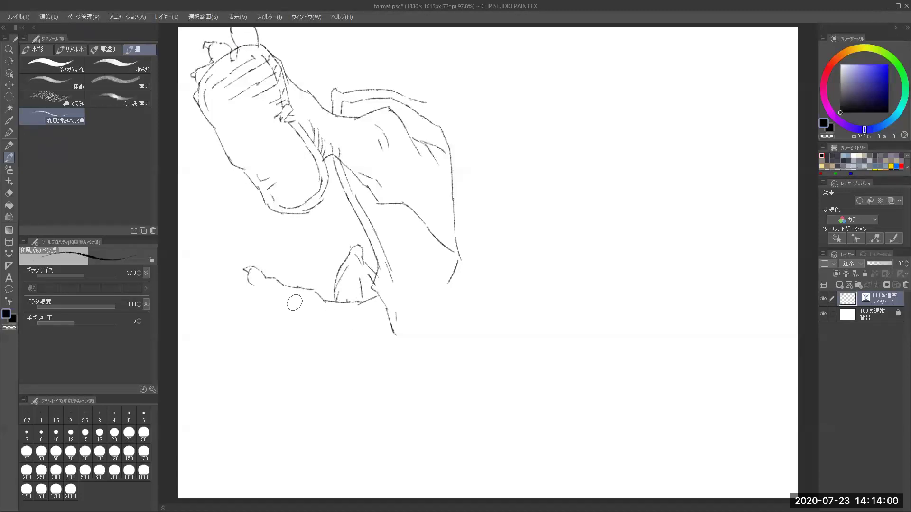
pyautogui.moveTo(247, 283)
pyautogui.mouseDown()
pyautogui.moveTo(251, 322)
pyautogui.moveTo(261, 326)
pyautogui.mouseUp()
pyautogui.moveTo(255, 293); pyautogui.dragTo(264, 334)
pyautogui.moveTo(253, 288)
pyautogui.mouseDown()
pyautogui.moveTo(305, 308)
pyautogui.moveTo(346, 341)
pyautogui.mouseUp()
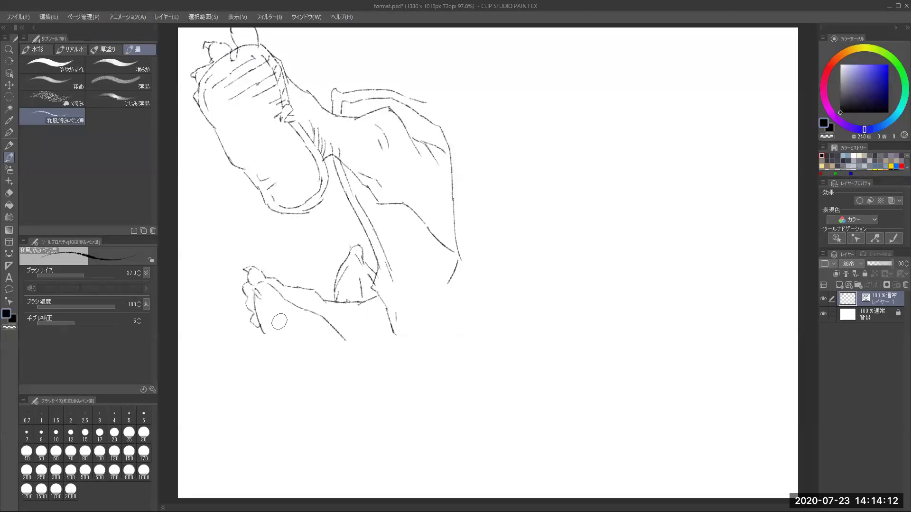
pyautogui.moveTo(259, 328)
pyautogui.mouseDown()
pyautogui.moveTo(331, 357)
pyautogui.moveTo(345, 349)
pyautogui.moveTo(319, 365)
pyautogui.mouseUp()
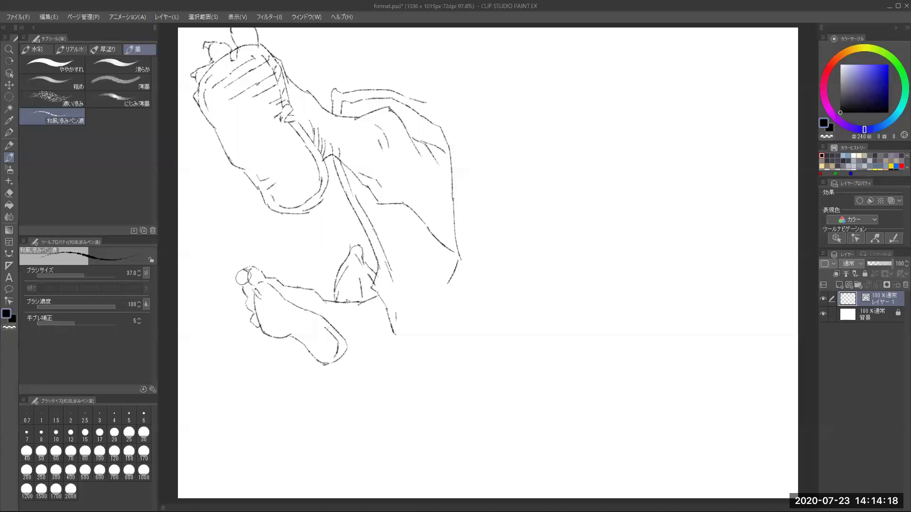
# Add crease lines to the smaller foot's sole and short wrinkles around its heel and ankle
pyautogui.moveTo(267, 287); pyautogui.dragTo(324, 320)
pyautogui.moveTo(267, 291); pyautogui.dragTo(271, 324)
pyautogui.moveTo(281, 303); pyautogui.dragTo(279, 326)
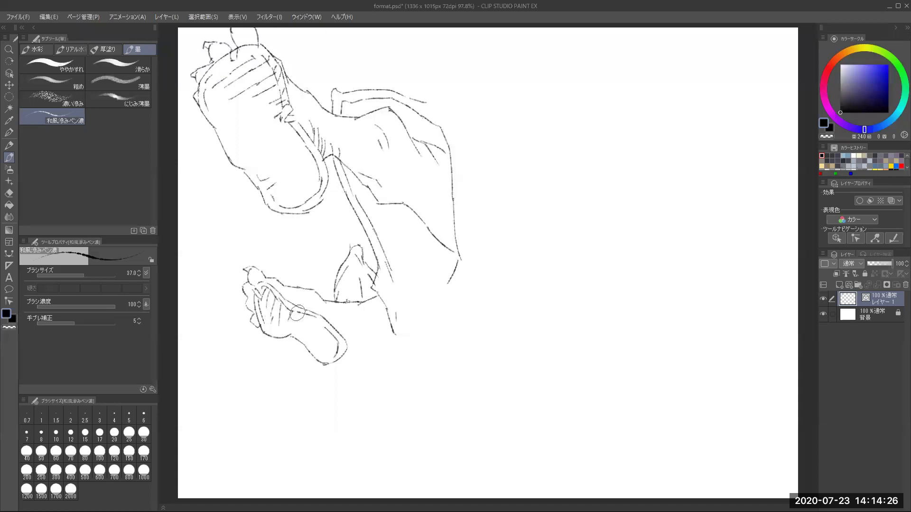
pyautogui.moveTo(298, 313)
pyautogui.mouseDown()
pyautogui.moveTo(349, 331)
pyautogui.moveTo(378, 360)
pyautogui.moveTo(403, 363)
pyautogui.mouseUp()
pyautogui.moveTo(336, 326); pyautogui.dragTo(340, 335)
pyautogui.moveTo(340, 326); pyautogui.dragTo(342, 338)
pyautogui.moveTo(345, 326); pyautogui.dragTo(347, 344)
pyautogui.moveTo(352, 329); pyautogui.dragTo(349, 342)
pyautogui.moveTo(355, 331); pyautogui.dragTo(352, 341)
# Draw the smaller foot's ankle folds and the trouser hem wrapping around the lower leg
pyautogui.moveTo(361, 331); pyautogui.dragTo(374, 356)
pyautogui.moveTo(374, 344)
pyautogui.mouseDown()
pyautogui.moveTo(380, 357)
pyautogui.moveTo(358, 368)
pyautogui.moveTo(387, 403)
pyautogui.moveTo(370, 383)
pyautogui.moveTo(394, 385)
pyautogui.mouseUp()
pyautogui.moveTo(391, 331)
pyautogui.mouseDown()
pyautogui.moveTo(413, 365)
pyautogui.moveTo(411, 350)
pyautogui.moveTo(407, 394)
pyautogui.mouseUp()
pyautogui.moveTo(404, 365); pyautogui.dragTo(414, 363)
pyautogui.moveTo(378, 301)
pyautogui.mouseDown()
pyautogui.moveTo(394, 354)
pyautogui.moveTo(403, 341)
pyautogui.moveTo(385, 352)
pyautogui.mouseUp()
pyautogui.moveTo(382, 339)
pyautogui.mouseDown()
pyautogui.moveTo(362, 336)
pyautogui.moveTo(412, 364)
pyautogui.mouseUp()
pyautogui.moveTo(359, 346)
pyautogui.mouseDown()
pyautogui.moveTo(380, 402)
pyautogui.moveTo(408, 410)
pyautogui.moveTo(426, 403)
pyautogui.mouseUp()
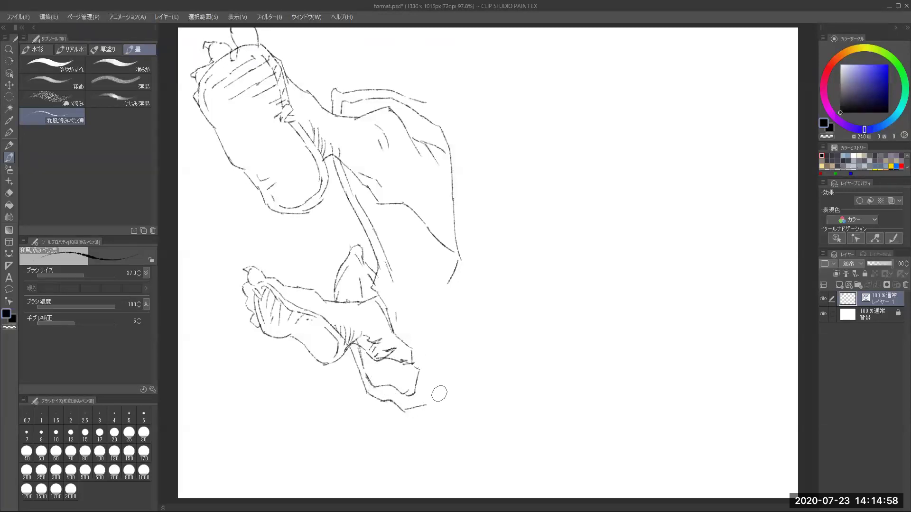
# Undo the last hem stroke, redraw the lower hem's edge, and join the cloth between the two legs
pyautogui.hotkey('ctrl', 'z')
pyautogui.moveTo(403, 412)
pyautogui.mouseDown()
pyautogui.moveTo(424, 414)
pyautogui.moveTo(437, 388)
pyautogui.mouseUp()
pyautogui.moveTo(408, 345); pyautogui.dragTo(420, 330)
pyautogui.moveTo(384, 278); pyautogui.dragTo(407, 313)
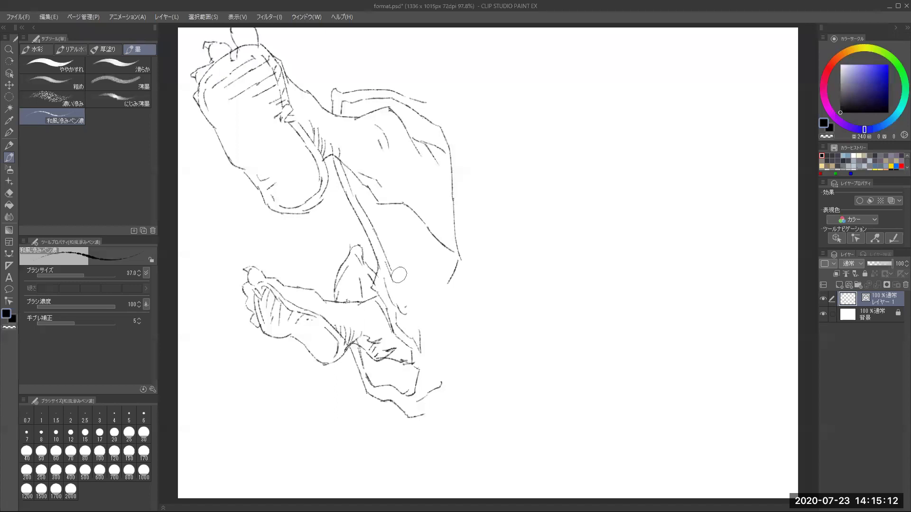
pyautogui.moveTo(402, 295)
pyautogui.mouseDown()
pyautogui.moveTo(430, 292)
pyautogui.moveTo(425, 298)
pyautogui.moveTo(450, 283)
pyautogui.moveTo(462, 260)
pyautogui.mouseUp()
# Draw the trousers' outer contour from the upper knee to the hip and add folds radiating from between the legs
pyautogui.moveTo(423, 101)
pyautogui.mouseDown()
pyautogui.moveTo(487, 137)
pyautogui.moveTo(514, 181)
pyautogui.moveTo(549, 194)
pyautogui.mouseUp()
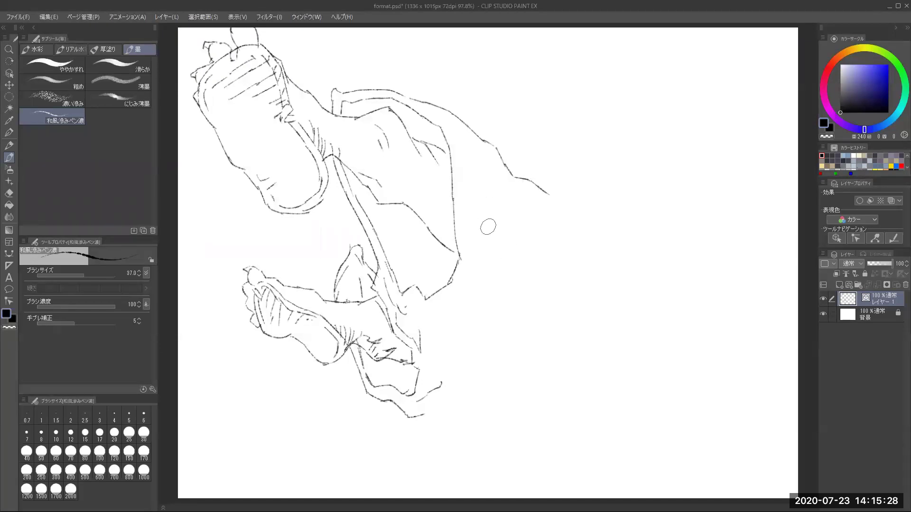
pyautogui.moveTo(491, 190)
pyautogui.mouseDown()
pyautogui.moveTo(491, 235)
pyautogui.moveTo(496, 222)
pyautogui.moveTo(502, 234)
pyautogui.moveTo(489, 259)
pyautogui.mouseUp()
pyautogui.moveTo(439, 300); pyautogui.dragTo(479, 265)
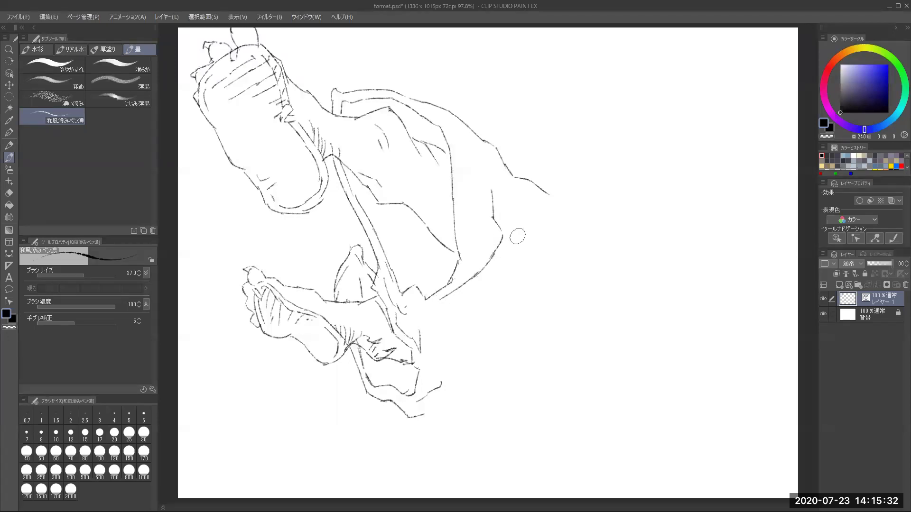
pyautogui.moveTo(456, 299); pyautogui.dragTo(521, 255)
pyautogui.moveTo(535, 225); pyautogui.dragTo(533, 248)
pyautogui.moveTo(447, 308); pyautogui.dragTo(530, 281)
pyautogui.moveTo(444, 310); pyautogui.dragTo(505, 309)
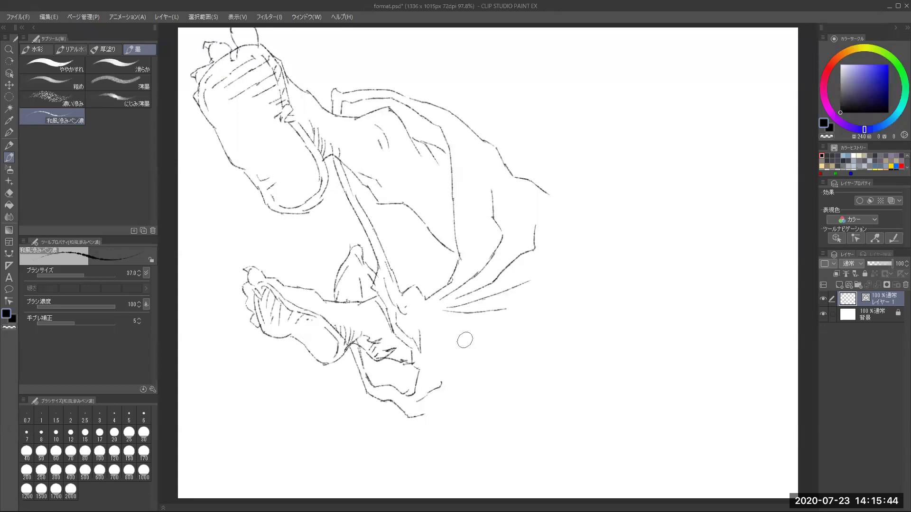
# Draw the lower trouser leg's fold and its underside contour from the hem up to the hip
pyautogui.moveTo(447, 334); pyautogui.dragTo(532, 350)
pyautogui.moveTo(417, 400)
pyautogui.mouseDown()
pyautogui.moveTo(480, 400)
pyautogui.moveTo(533, 383)
pyautogui.moveTo(564, 355)
pyautogui.mouseUp()
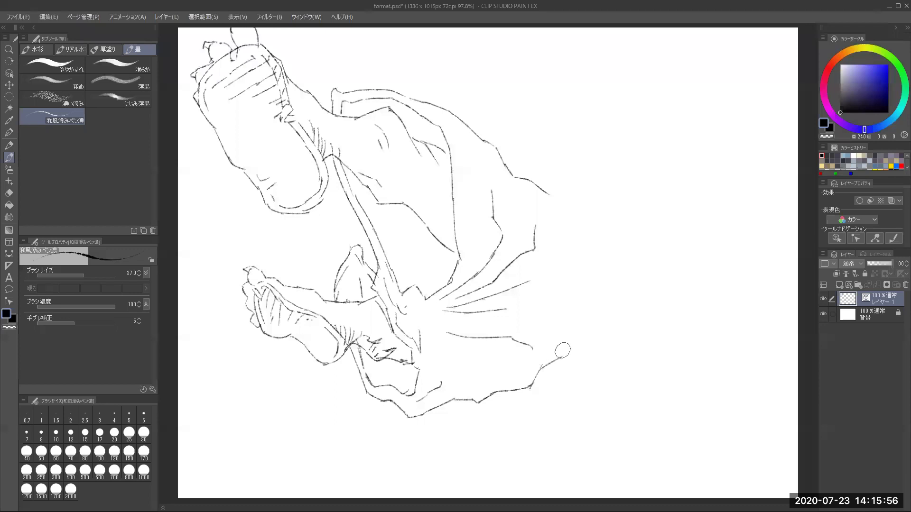
pyautogui.moveTo(575, 339); pyautogui.dragTo(562, 358)
# Draw the tail's inner curve from beneath the hip, around the bottom of the canvas and up to the smaller foot
pyautogui.moveTo(505, 396)
pyautogui.mouseDown()
pyautogui.moveTo(530, 386)
pyautogui.moveTo(454, 458)
pyautogui.mouseUp()
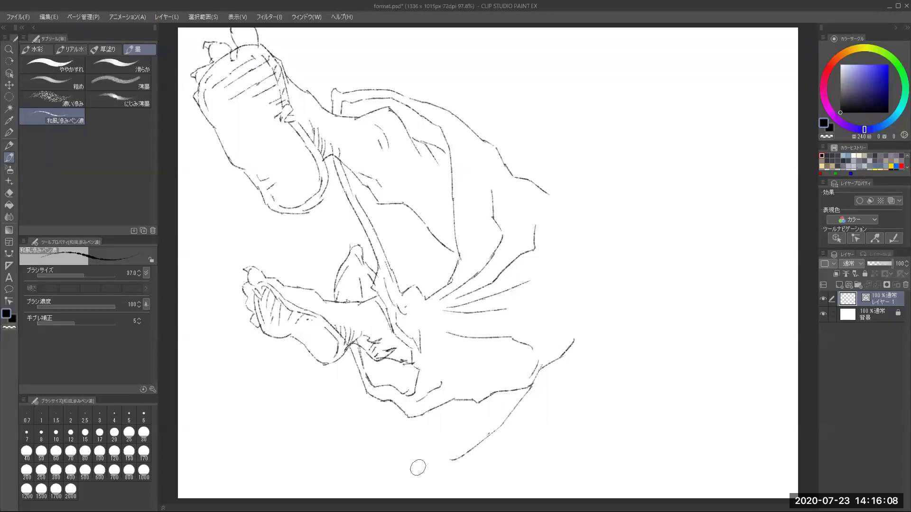
pyautogui.moveTo(388, 474); pyautogui.dragTo(453, 460)
pyautogui.moveTo(312, 361)
pyautogui.mouseDown()
pyautogui.moveTo(362, 422)
pyautogui.moveTo(359, 413)
pyautogui.moveTo(369, 444)
pyautogui.moveTo(400, 466)
pyautogui.mouseUp()
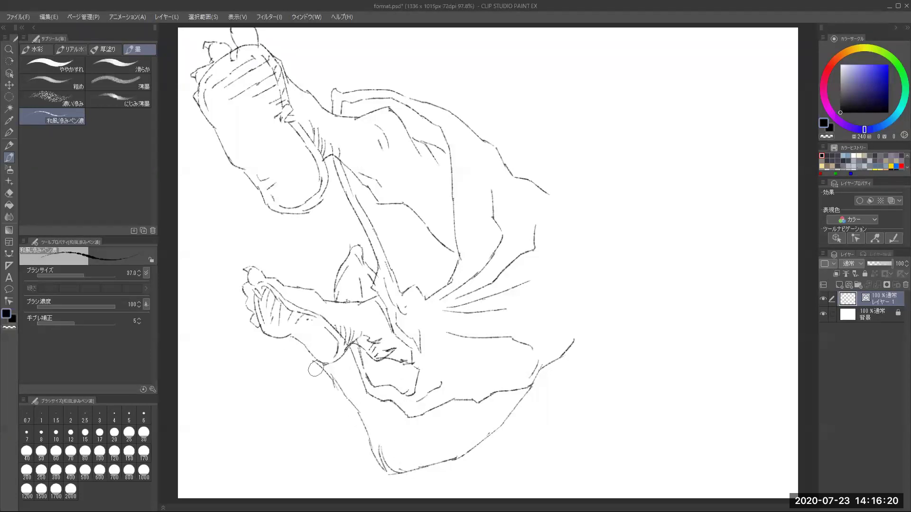
# Outline the tail's jagged furry tip, add inner fur strands, and draw its outer edge back to the hip
pyautogui.moveTo(262, 346)
pyautogui.mouseDown()
pyautogui.moveTo(282, 373)
pyautogui.moveTo(309, 378)
pyautogui.moveTo(283, 366)
pyautogui.moveTo(271, 383)
pyautogui.mouseUp()
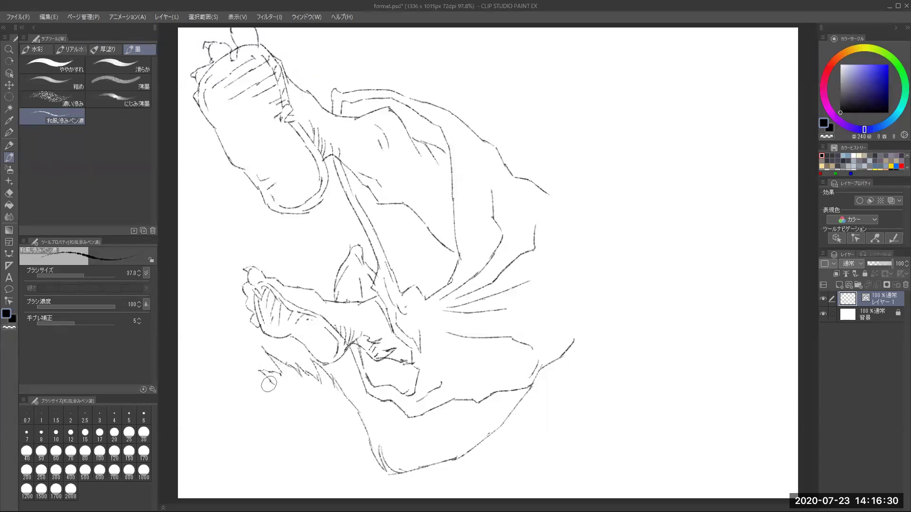
pyautogui.moveTo(275, 379); pyautogui.dragTo(259, 387)
pyautogui.moveTo(224, 397)
pyautogui.mouseDown()
pyautogui.moveTo(256, 392)
pyautogui.moveTo(286, 471)
pyautogui.moveTo(312, 495)
pyautogui.mouseUp()
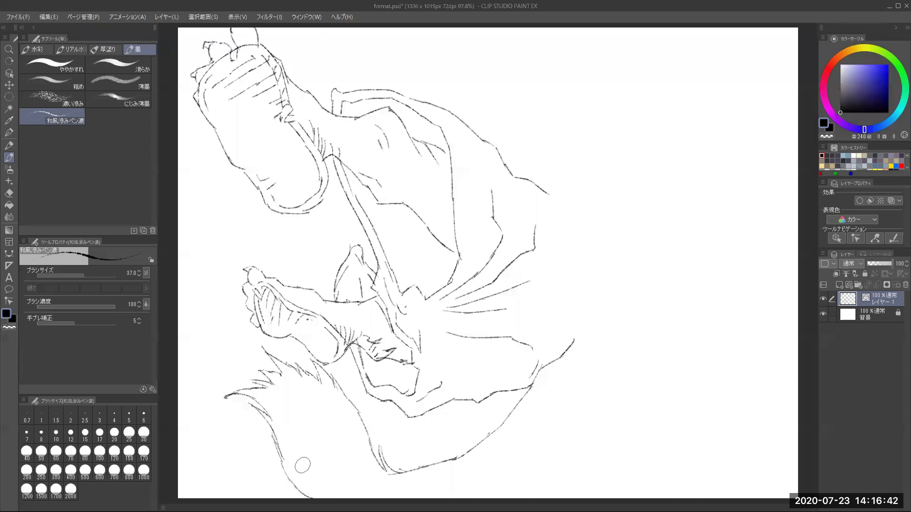
pyautogui.moveTo(250, 395)
pyautogui.mouseDown()
pyautogui.moveTo(284, 413)
pyautogui.moveTo(304, 455)
pyautogui.moveTo(348, 498)
pyautogui.mouseUp()
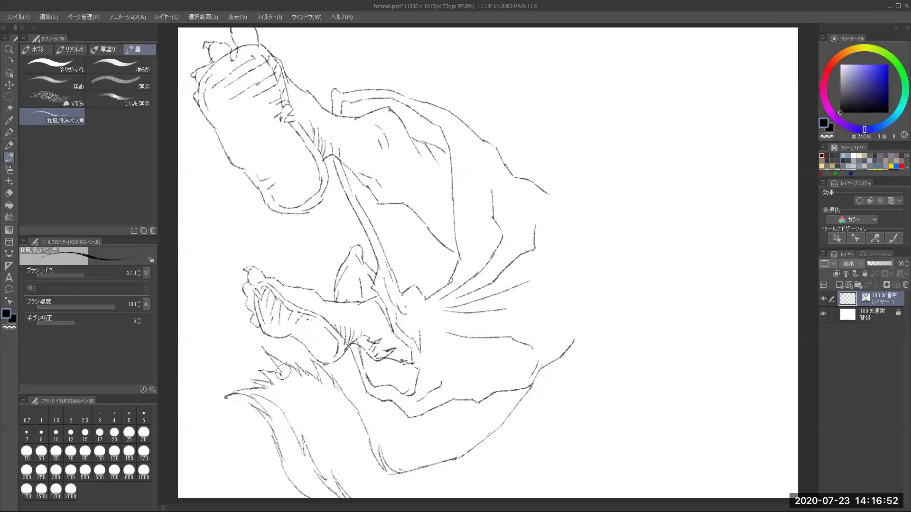
pyautogui.moveTo(296, 364)
pyautogui.mouseDown()
pyautogui.moveTo(320, 398)
pyautogui.moveTo(320, 417)
pyautogui.moveTo(331, 419)
pyautogui.moveTo(329, 412)
pyautogui.moveTo(342, 431)
pyautogui.moveTo(333, 414)
pyautogui.moveTo(351, 461)
pyautogui.moveTo(402, 494)
pyautogui.moveTo(455, 482)
pyautogui.moveTo(507, 437)
pyautogui.mouseUp()
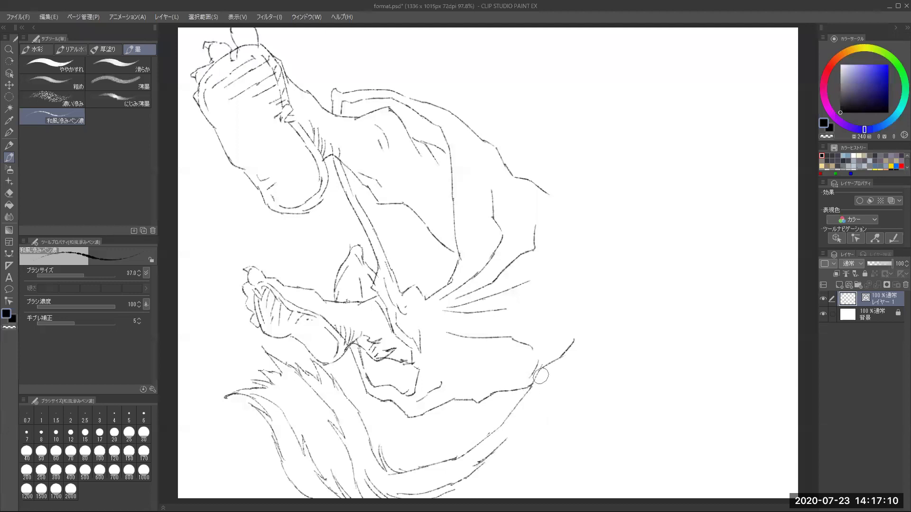
pyautogui.moveTo(540, 376); pyautogui.dragTo(506, 439)
# Draw the garment panel below the hip with its fold lines, and complete the tail's outer edge beneath it
pyautogui.moveTo(560, 374); pyautogui.dragTo(554, 404)
pyautogui.moveTo(538, 366)
pyautogui.mouseDown()
pyautogui.moveTo(527, 433)
pyautogui.moveTo(578, 415)
pyautogui.moveTo(558, 387)
pyautogui.moveTo(579, 414)
pyautogui.mouseUp()
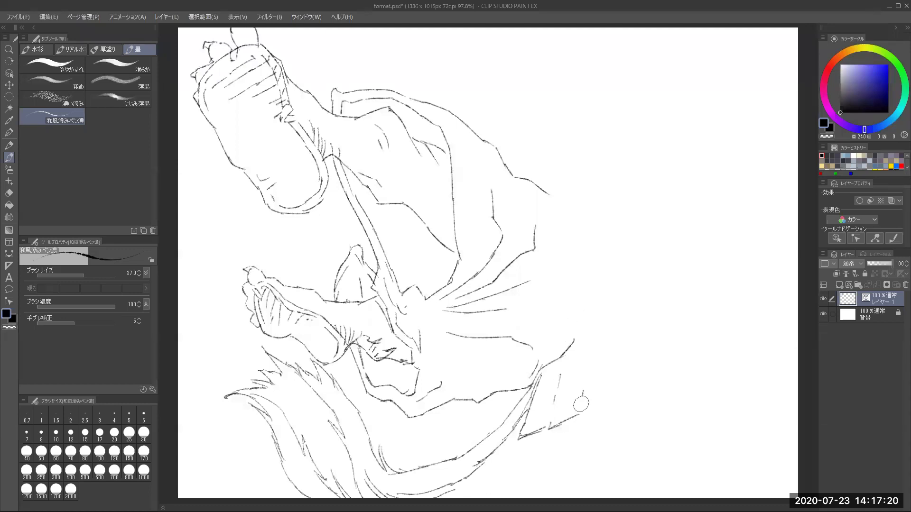
pyautogui.moveTo(523, 434); pyautogui.dragTo(468, 491)
pyautogui.moveTo(584, 352); pyautogui.dragTo(582, 396)
pyautogui.moveTo(574, 341); pyautogui.dragTo(591, 321)
pyautogui.moveTo(583, 411); pyautogui.dragTo(598, 399)
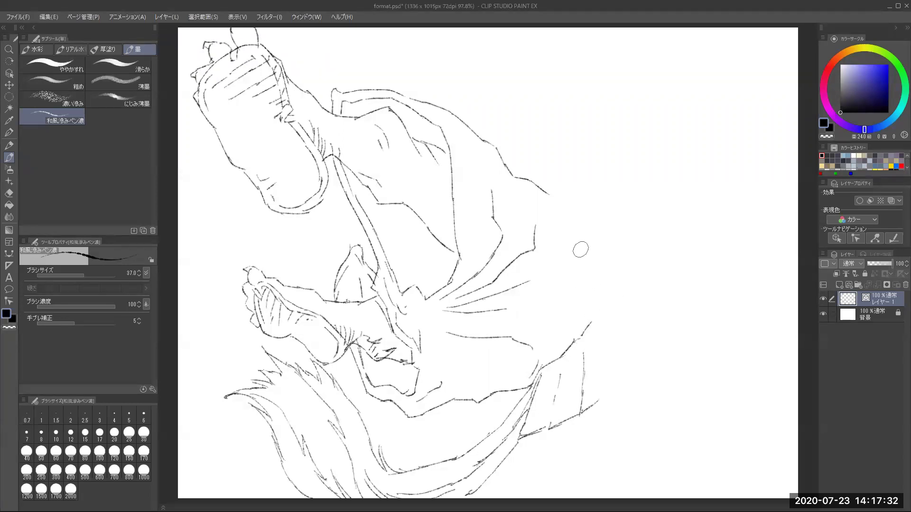
# Draw the waist sash as long curved bands from the upper hip down to the garment panel's edge
pyautogui.moveTo(551, 195); pyautogui.dragTo(578, 256)
pyautogui.moveTo(583, 268); pyautogui.dragTo(611, 382)
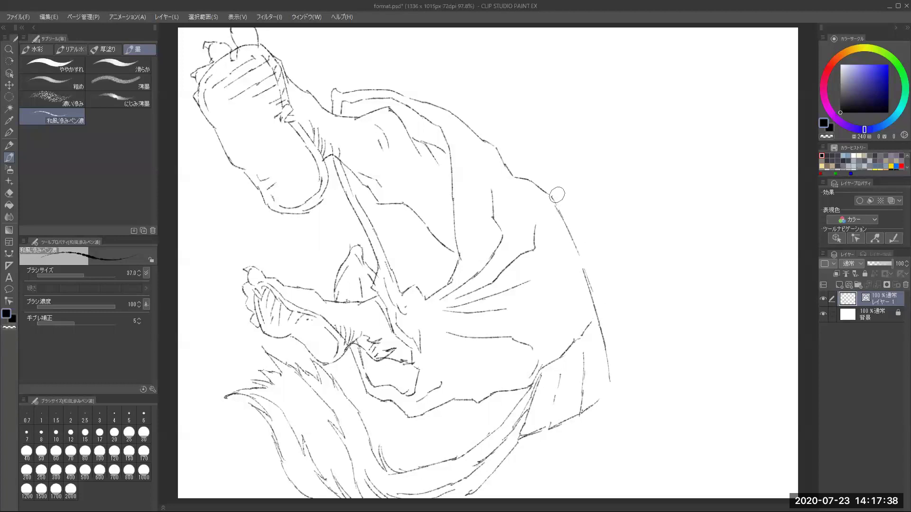
pyautogui.moveTo(585, 254); pyautogui.dragTo(593, 291)
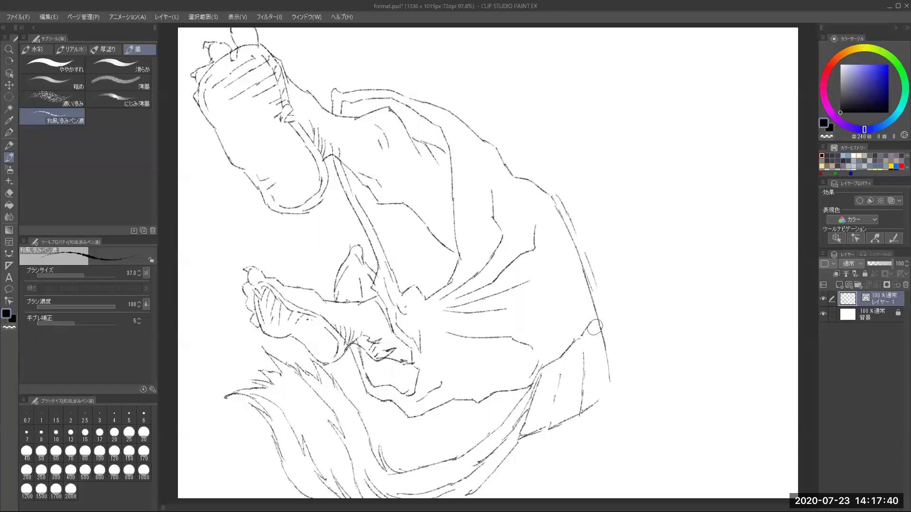
pyautogui.moveTo(588, 327); pyautogui.dragTo(596, 315)
pyautogui.moveTo(597, 400); pyautogui.dragTo(636, 361)
pyautogui.moveTo(545, 189)
pyautogui.mouseDown()
pyautogui.moveTo(577, 201)
pyautogui.moveTo(614, 271)
pyautogui.moveTo(636, 362)
pyautogui.mouseUp()
pyautogui.moveTo(603, 321); pyautogui.dragTo(616, 370)
pyautogui.moveTo(581, 204)
pyautogui.mouseDown()
pyautogui.moveTo(612, 205)
pyautogui.moveTo(643, 312)
pyautogui.mouseUp()
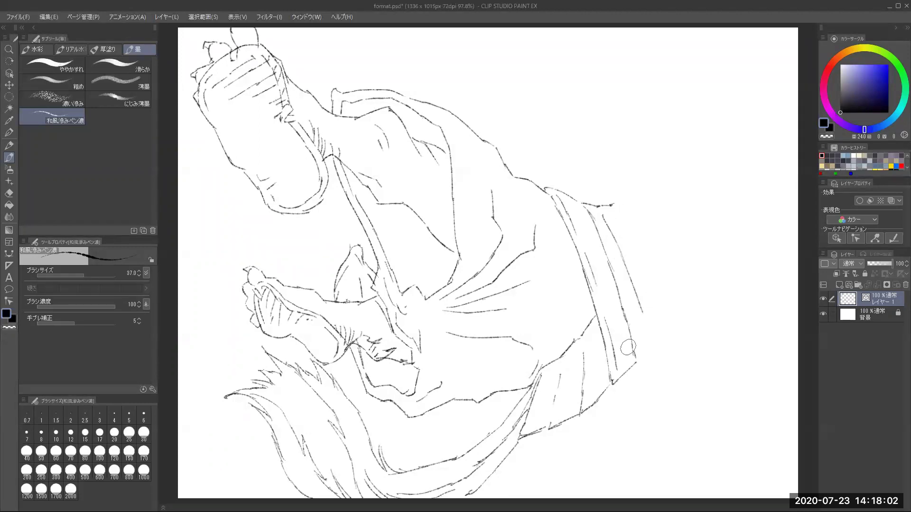
# Close the sash's outer edge and fill it with additional lengthwise fold lines
pyautogui.moveTo(635, 364); pyautogui.dragTo(646, 334)
pyautogui.moveTo(645, 327); pyautogui.dragTo(652, 304)
pyautogui.moveTo(614, 213); pyautogui.dragTo(648, 304)
pyautogui.moveTo(611, 205); pyautogui.dragTo(643, 250)
pyautogui.moveTo(622, 207)
pyautogui.mouseDown()
pyautogui.moveTo(646, 246)
pyautogui.moveTo(648, 294)
pyautogui.mouseUp()
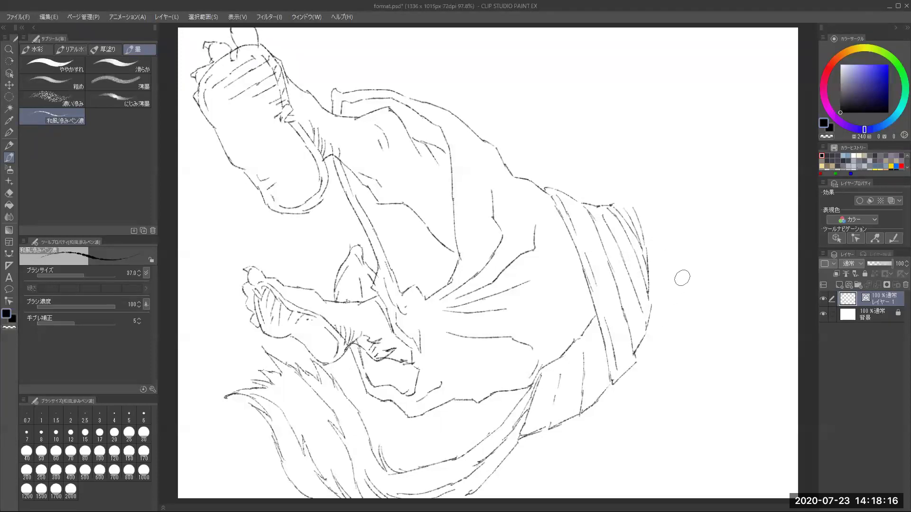
# Sketch a small hand beyond the sash, with its wrist, thumb and curled fingers
pyautogui.moveTo(650, 297); pyautogui.dragTo(680, 254)
pyautogui.moveTo(661, 222); pyautogui.dragTo(666, 265)
pyautogui.moveTo(671, 272)
pyautogui.mouseDown()
pyautogui.moveTo(689, 267)
pyautogui.moveTo(691, 280)
pyautogui.moveTo(726, 274)
pyautogui.moveTo(682, 286)
pyautogui.moveTo(670, 333)
pyautogui.moveTo(681, 316)
pyautogui.mouseUp()
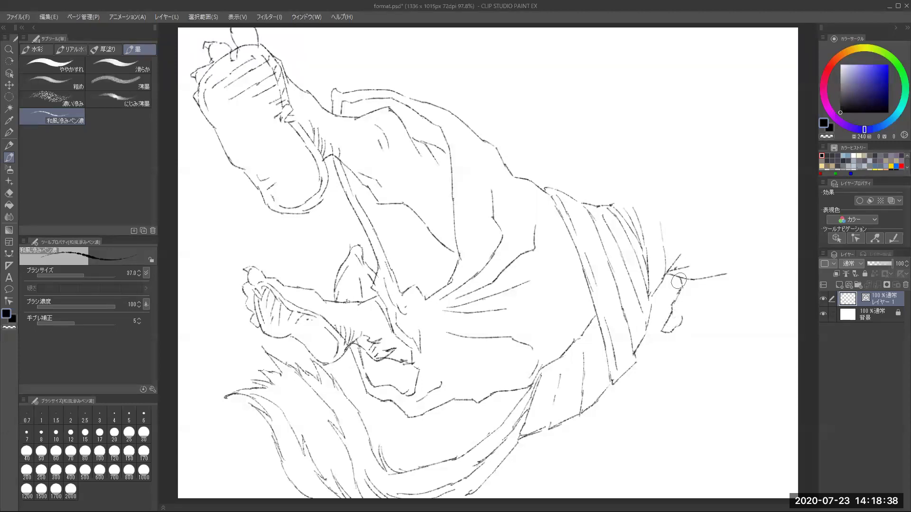
pyautogui.moveTo(682, 314); pyautogui.dragTo(703, 299)
pyautogui.moveTo(691, 287)
pyautogui.mouseDown()
pyautogui.moveTo(710, 279)
pyautogui.moveTo(703, 287)
pyautogui.mouseUp()
pyautogui.moveTo(706, 295)
pyautogui.mouseDown()
pyautogui.moveTo(712, 303)
pyautogui.moveTo(695, 310)
pyautogui.moveTo(712, 313)
pyautogui.moveTo(695, 317)
pyautogui.moveTo(722, 297)
pyautogui.moveTo(722, 282)
pyautogui.moveTo(726, 289)
pyautogui.mouseUp()
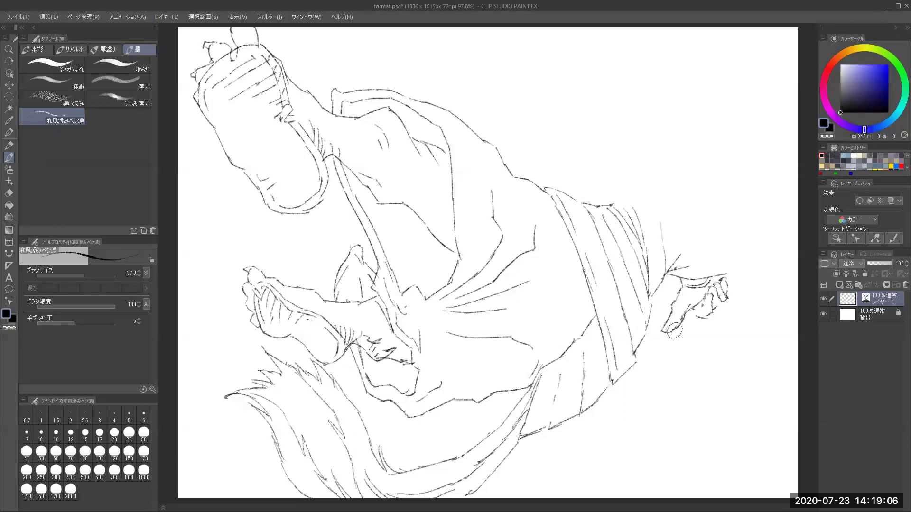
# Draw the sword's long parallel edges from the small hand, past the garment panel, to the canvas's lower edge
pyautogui.moveTo(684, 328)
pyautogui.mouseDown()
pyautogui.moveTo(696, 316)
pyautogui.moveTo(576, 425)
pyautogui.mouseUp()
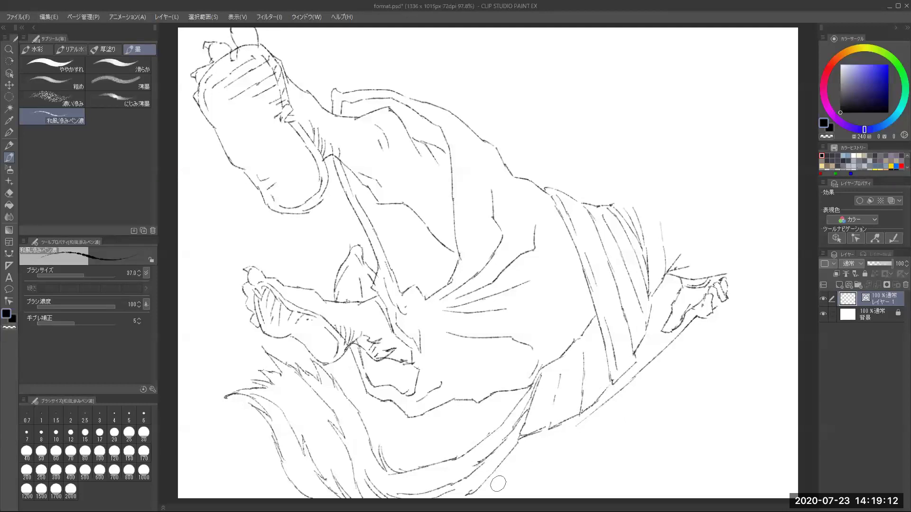
pyautogui.moveTo(482, 492)
pyautogui.mouseDown()
pyautogui.moveTo(525, 456)
pyautogui.moveTo(520, 463)
pyautogui.mouseUp()
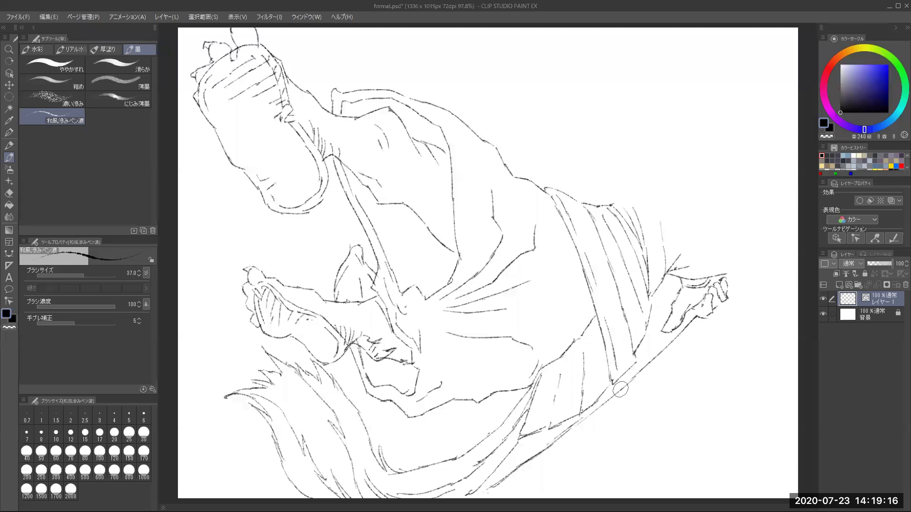
pyautogui.hotkey('ctrl', 'z')
pyautogui.hotkey('ctrl', 'z')
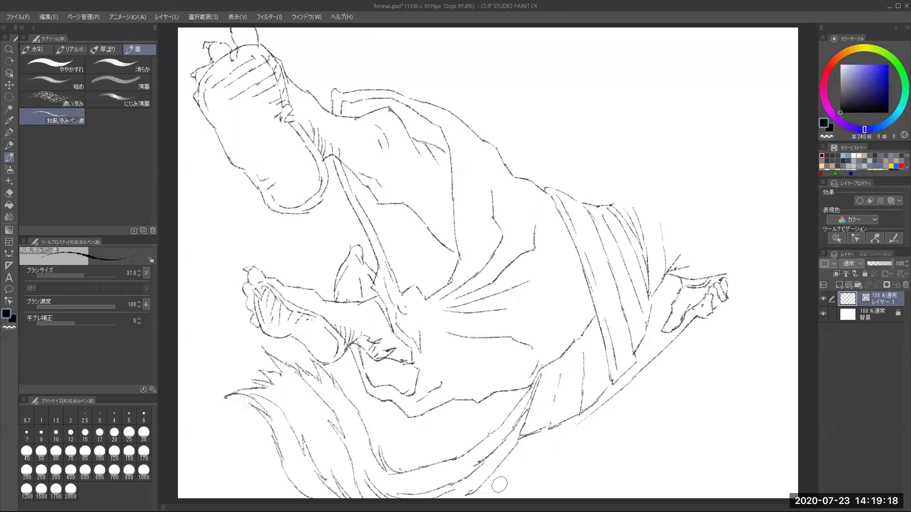
pyautogui.moveTo(481, 497); pyautogui.dragTo(536, 459)
pyautogui.hotkey('ctrl', 'z')
pyautogui.moveTo(484, 495)
pyautogui.mouseDown()
pyautogui.moveTo(543, 456)
pyautogui.moveTo(621, 383)
pyautogui.mouseUp()
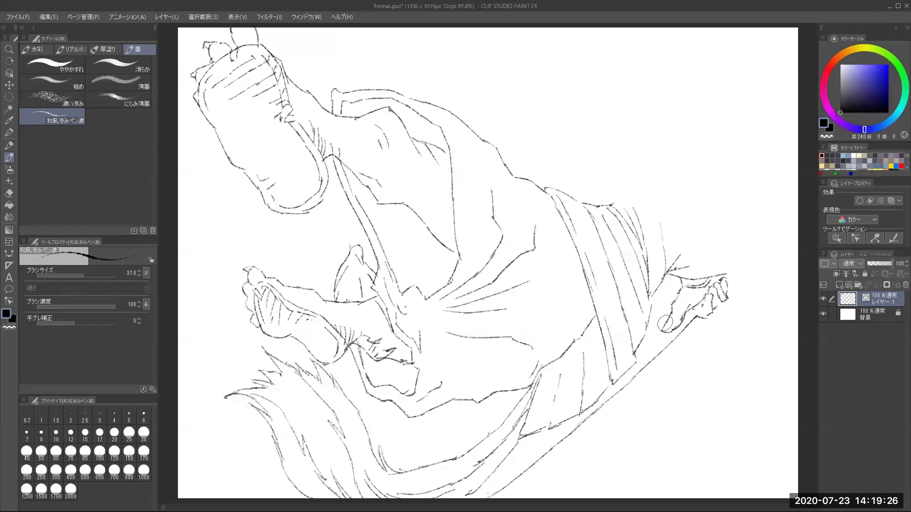
# Draw the sword's guard between the small hand and the sash, erasing the edge lines that overlap it
pyautogui.moveTo(666, 325); pyautogui.dragTo(633, 354)
pyautogui.moveTo(666, 321); pyautogui.dragTo(663, 333)
pyautogui.click(9, 205)
pyautogui.click(11, 192)
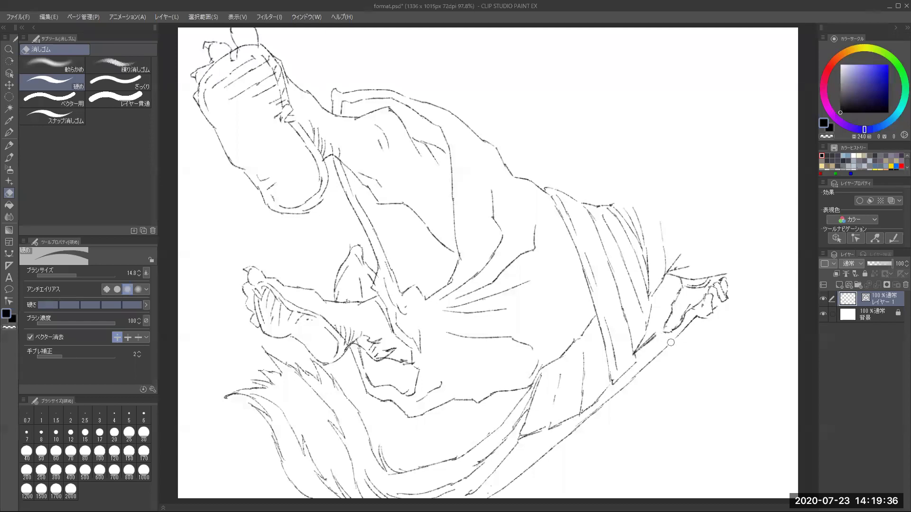
pyautogui.click(9, 156)
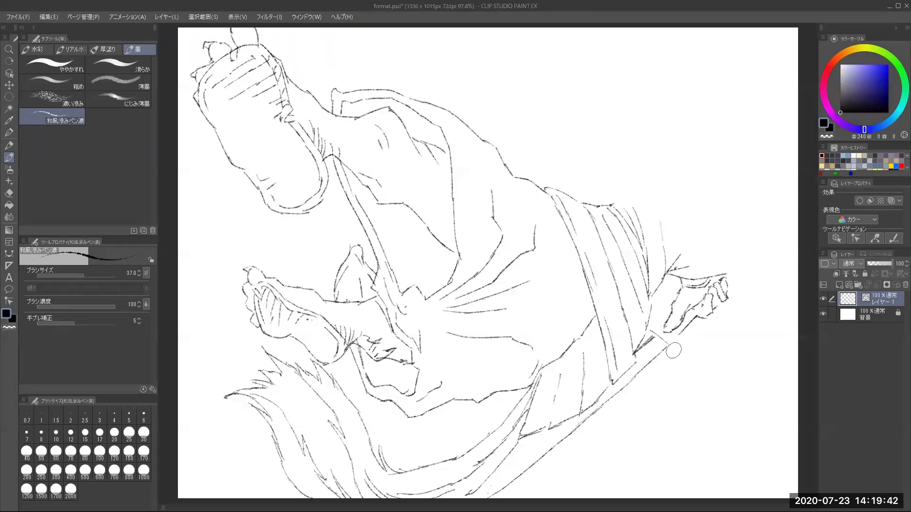
pyautogui.moveTo(651, 330)
pyautogui.mouseDown()
pyautogui.moveTo(680, 351)
pyautogui.moveTo(677, 362)
pyautogui.mouseUp()
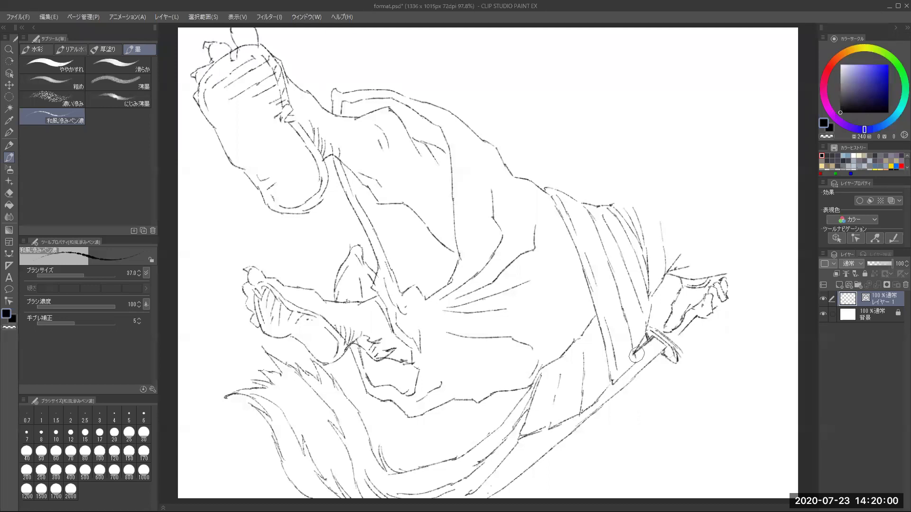
# Hatch dense shading along the sword, just below the guard and along its far lower length
pyautogui.moveTo(636, 355)
pyautogui.mouseDown()
pyautogui.moveTo(659, 337)
pyautogui.moveTo(653, 347)
pyautogui.mouseUp()
pyautogui.moveTo(479, 492); pyautogui.dragTo(519, 456)
pyautogui.moveTo(480, 490); pyautogui.dragTo(524, 450)
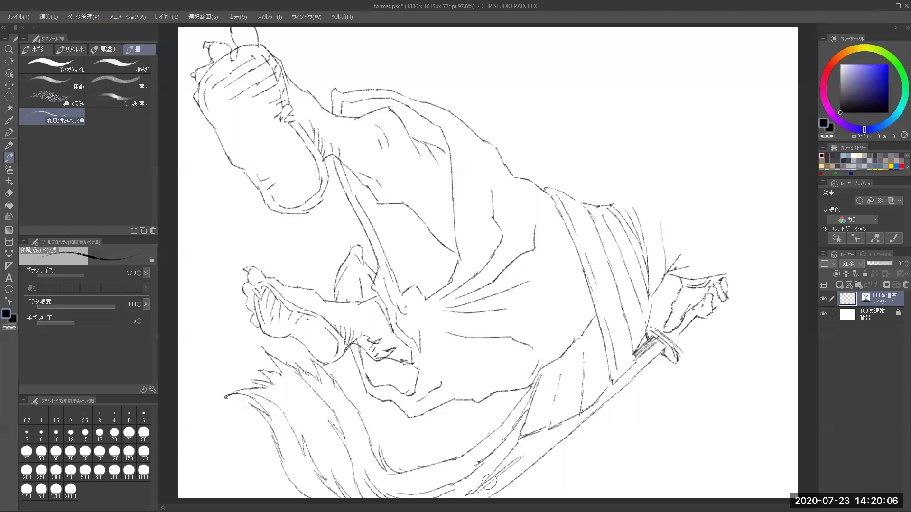
pyautogui.moveTo(495, 480); pyautogui.dragTo(560, 425)
pyautogui.moveTo(478, 492); pyautogui.dragTo(559, 427)
pyautogui.moveTo(506, 474); pyautogui.dragTo(574, 413)
pyautogui.moveTo(472, 497); pyautogui.dragTo(550, 435)
pyautogui.moveTo(519, 463); pyautogui.dragTo(590, 407)
pyautogui.moveTo(499, 481); pyautogui.dragTo(531, 452)
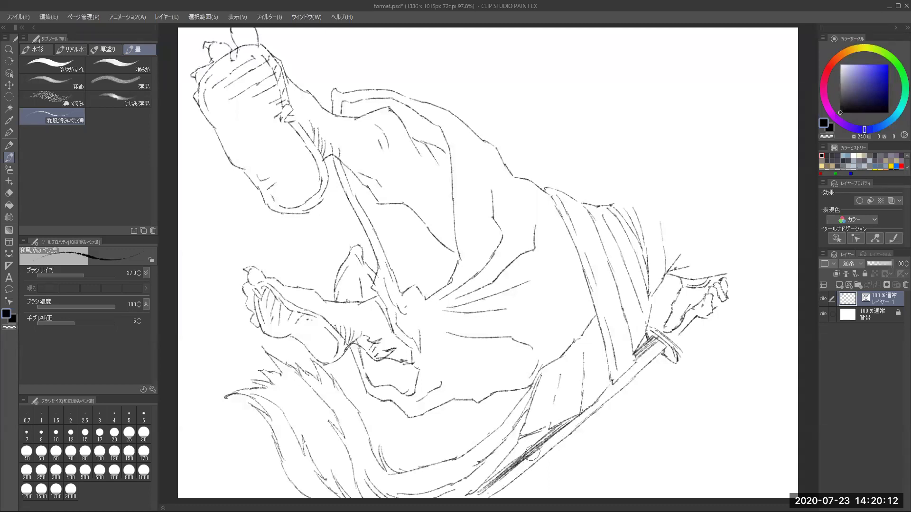
pyautogui.moveTo(500, 480); pyautogui.dragTo(551, 441)
# Shade the sword grip inside the small hand and draw its end just past the fingertips
pyautogui.moveTo(685, 330); pyautogui.dragTo(699, 317)
pyautogui.moveTo(666, 333)
pyautogui.mouseDown()
pyautogui.moveTo(697, 317)
pyautogui.moveTo(685, 314)
pyautogui.moveTo(696, 318)
pyautogui.moveTo(682, 329)
pyautogui.moveTo(715, 302)
pyautogui.moveTo(711, 315)
pyautogui.moveTo(699, 317)
pyautogui.moveTo(697, 308)
pyautogui.moveTo(719, 307)
pyautogui.moveTo(731, 284)
pyautogui.mouseUp()
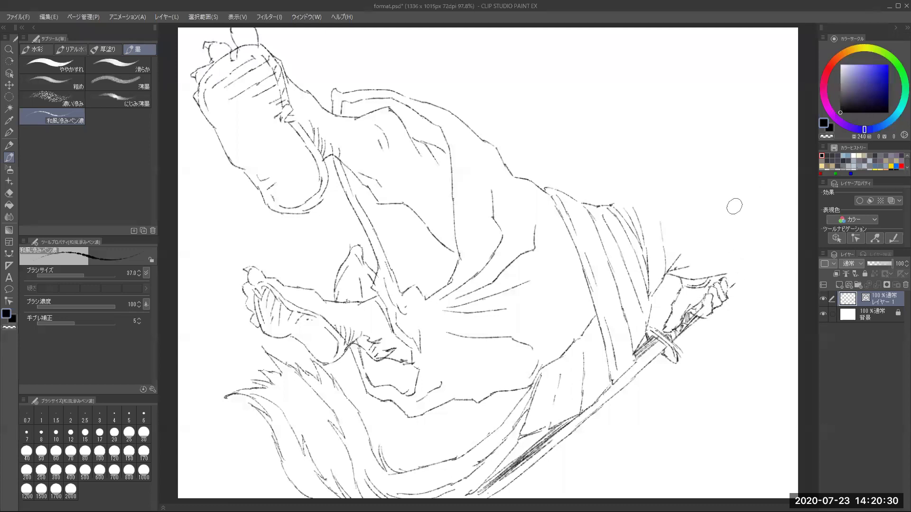
pyautogui.moveTo(714, 283); pyautogui.dragTo(733, 278)
# Draw a second hand above the sash with curled fingers and a thumb, plus the first edge line of the pole it grips
pyautogui.moveTo(646, 169); pyautogui.dragTo(652, 178)
pyautogui.moveTo(625, 179); pyautogui.dragTo(631, 164)
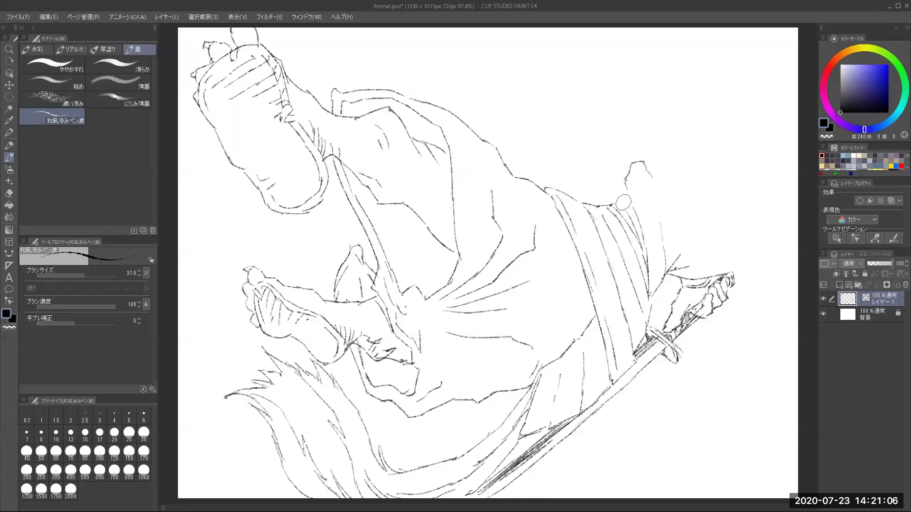
pyautogui.moveTo(627, 198)
pyautogui.mouseDown()
pyautogui.moveTo(642, 181)
pyautogui.moveTo(645, 190)
pyautogui.moveTo(638, 198)
pyautogui.moveTo(651, 160)
pyautogui.moveTo(634, 207)
pyautogui.mouseUp()
pyautogui.moveTo(676, 182)
pyautogui.mouseDown()
pyautogui.moveTo(668, 200)
pyautogui.moveTo(646, 204)
pyautogui.moveTo(648, 212)
pyautogui.moveTo(654, 172)
pyautogui.moveTo(629, 196)
pyautogui.mouseUp()
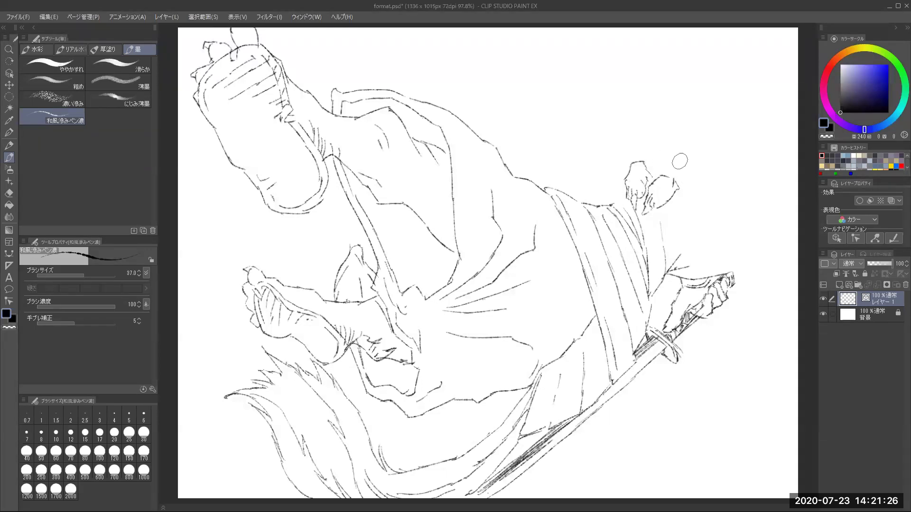
pyautogui.moveTo(667, 204); pyautogui.dragTo(685, 197)
pyautogui.moveTo(677, 221)
pyautogui.mouseDown()
pyautogui.moveTo(692, 215)
pyautogui.moveTo(690, 224)
pyautogui.moveTo(689, 212)
pyautogui.moveTo(699, 226)
pyautogui.moveTo(672, 226)
pyautogui.moveTo(682, 237)
pyautogui.moveTo(698, 226)
pyautogui.mouseUp()
pyautogui.hotkey('ctrl', 'z')
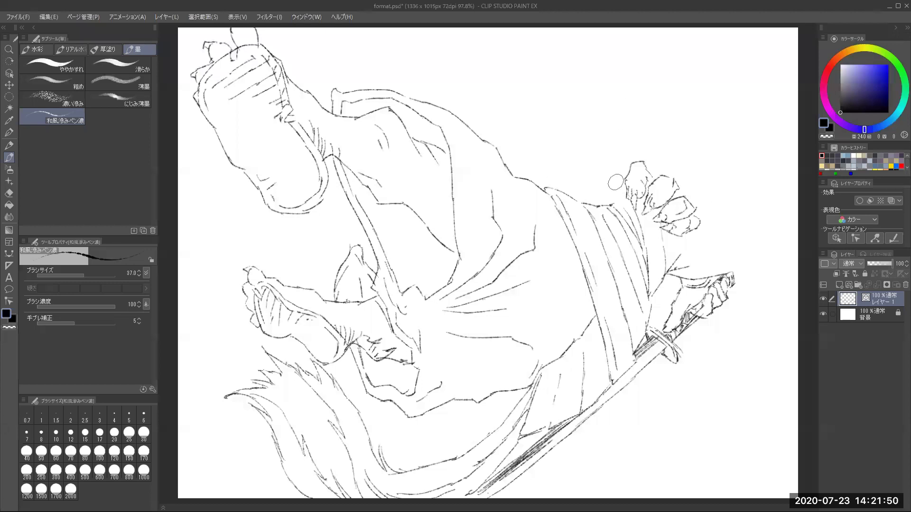
pyautogui.moveTo(606, 181)
pyautogui.mouseDown()
pyautogui.moveTo(591, 189)
pyautogui.moveTo(626, 194)
pyautogui.mouseUp()
pyautogui.moveTo(682, 236); pyautogui.dragTo(724, 274)
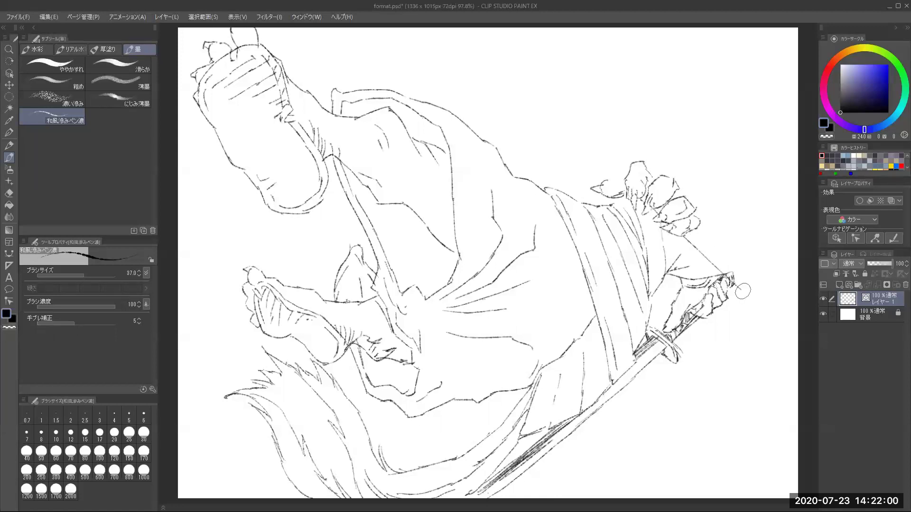
pyautogui.press('e')
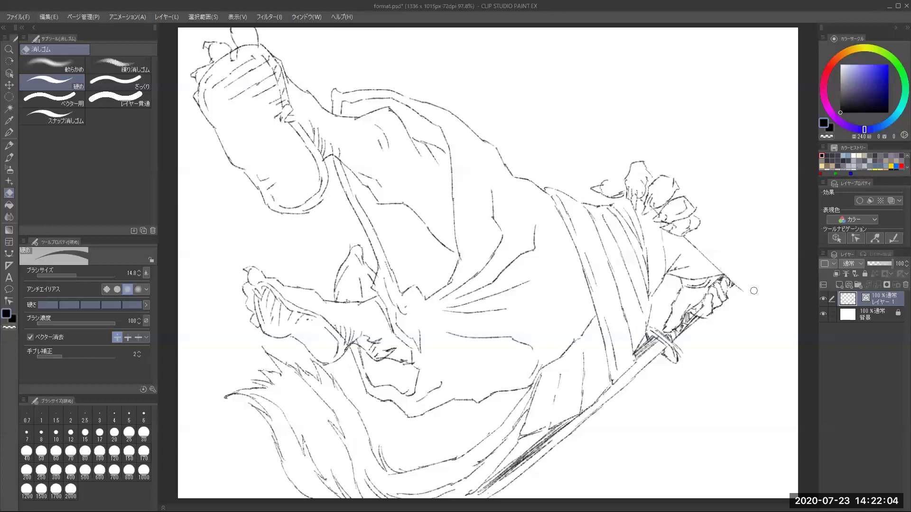
pyautogui.click(12, 161)
pyautogui.moveTo(726, 276); pyautogui.dragTo(771, 318)
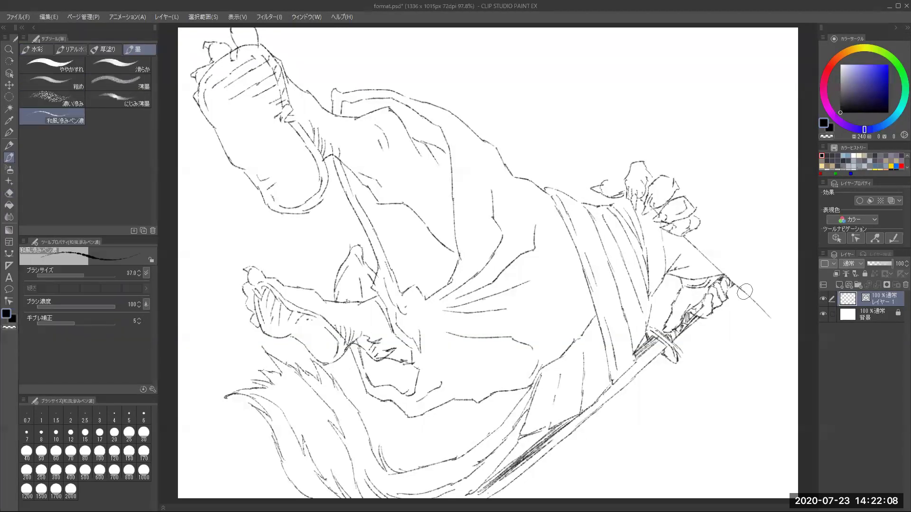
pyautogui.hotkey('ctrl', 'x')
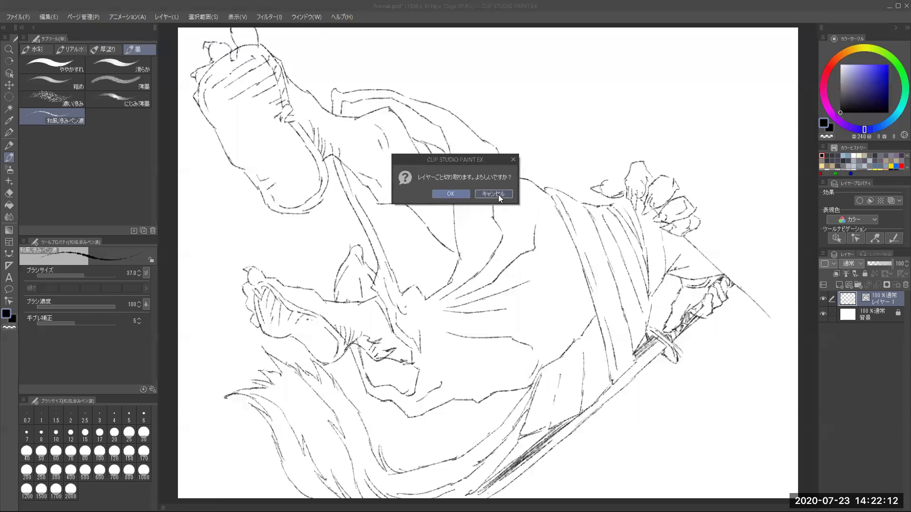
pyautogui.click(498, 195)
pyautogui.hotkey('ctrl', 'z')
# Draw two crossing test strokes above the figure and erase them using the vector eraser's touched-area, up-to-intersection and whole-line modes
pyautogui.moveTo(534, 161); pyautogui.dragTo(618, 69)
pyautogui.moveTo(564, 89); pyautogui.dragTo(626, 147)
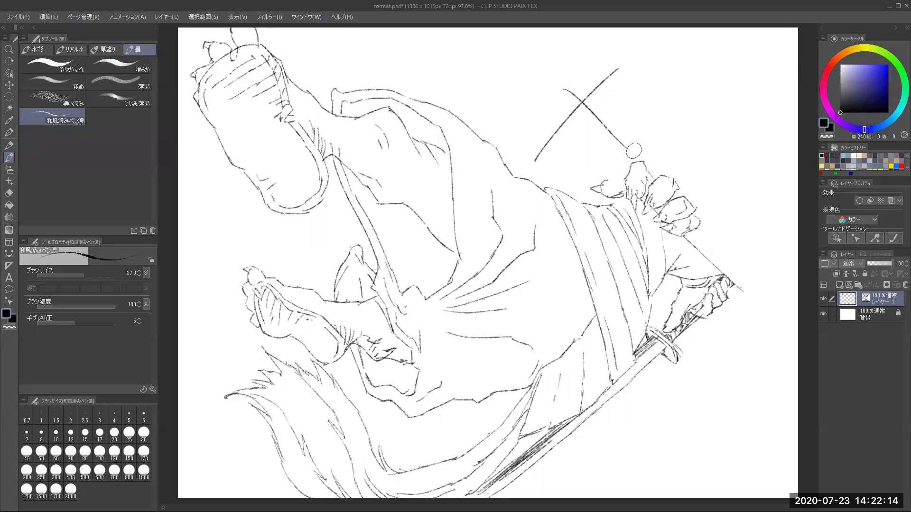
pyautogui.click(9, 205)
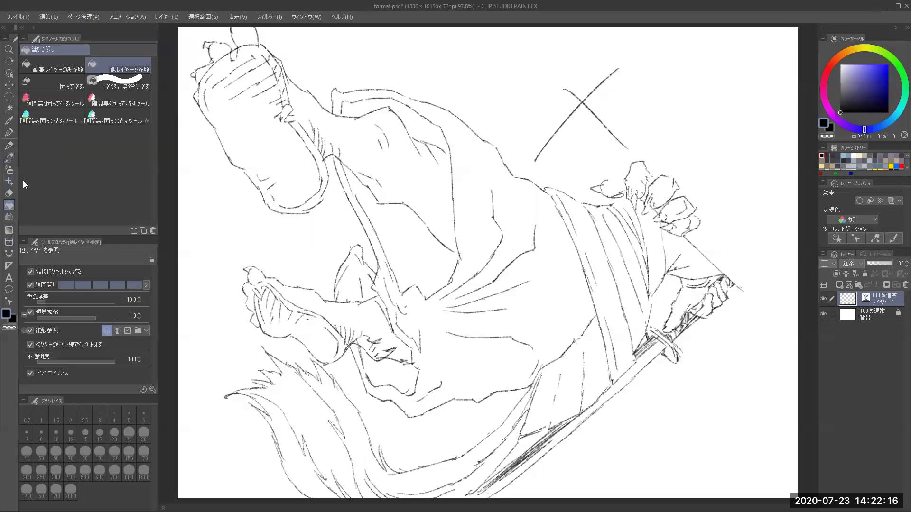
pyautogui.click(10, 193)
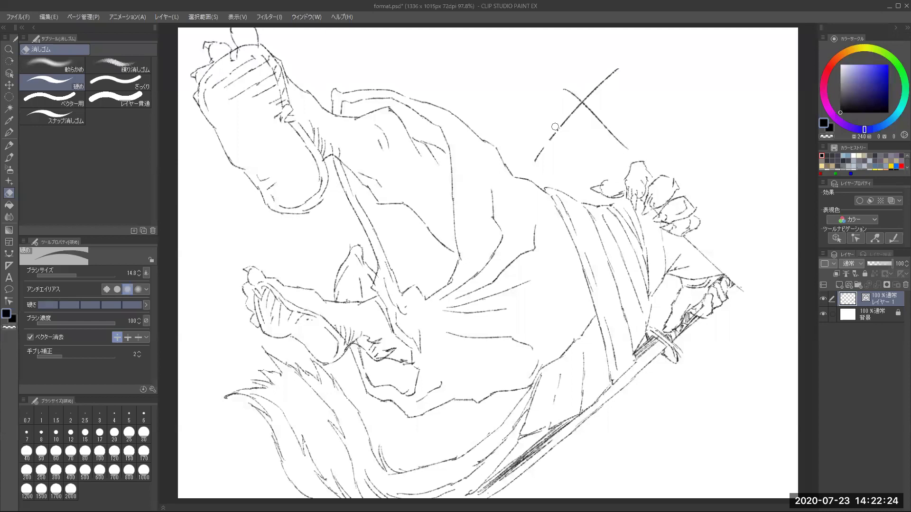
pyautogui.click(127, 337)
pyautogui.click(616, 126)
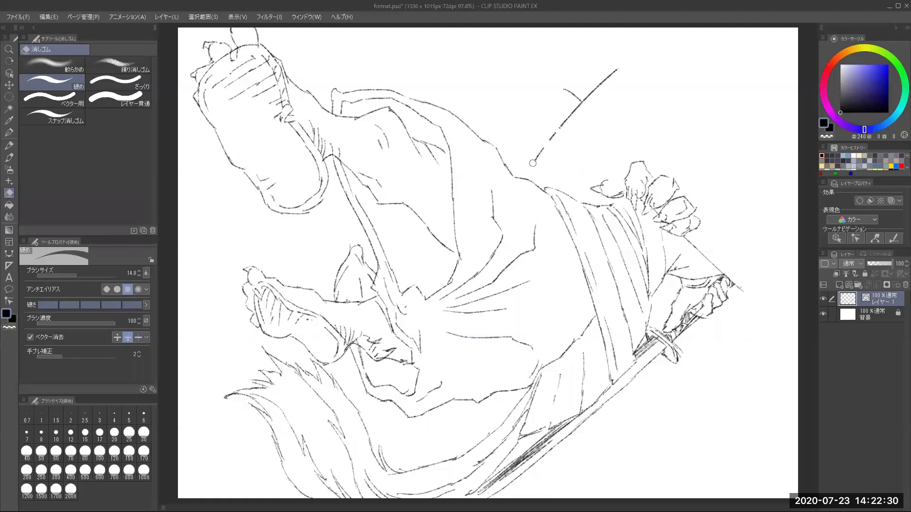
pyautogui.hotkey('ctrl', 'z')
pyautogui.press('3')
pyautogui.click(603, 75)
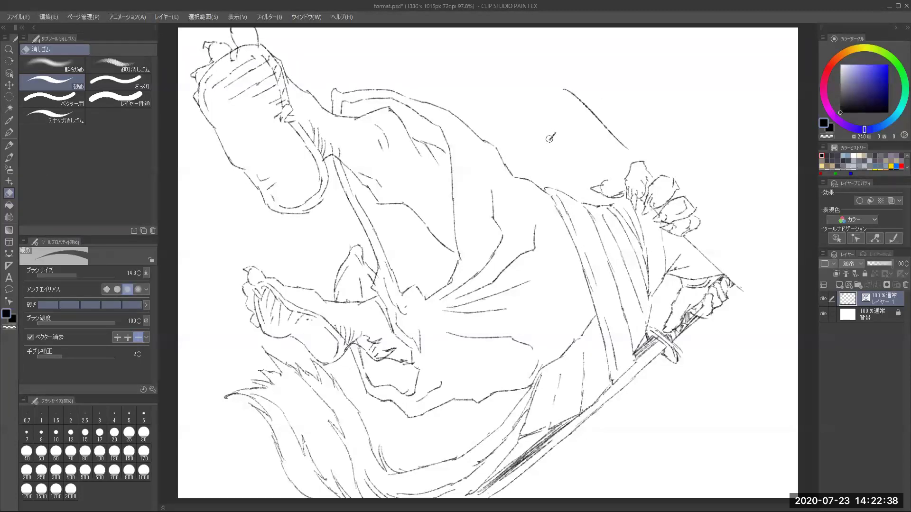
pyautogui.moveTo(598, 136); pyautogui.dragTo(589, 151)
pyautogui.click(9, 158)
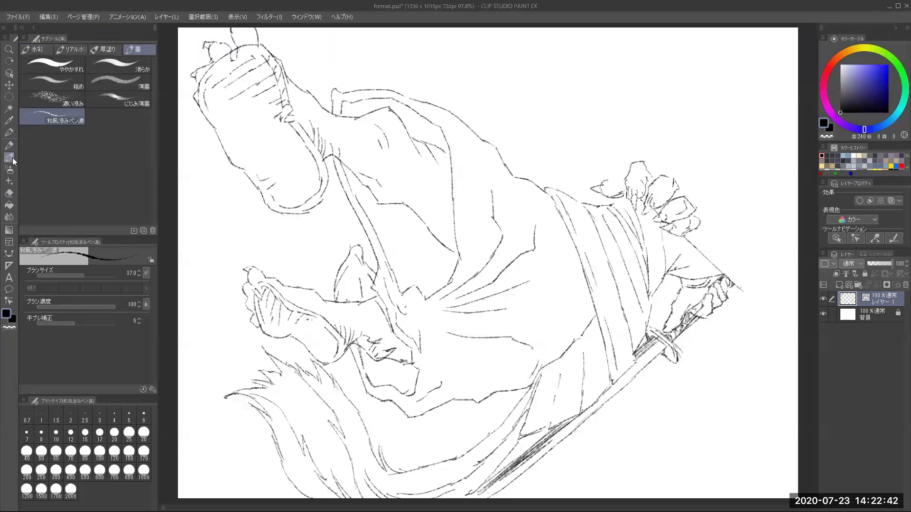
# Draw both long edges of the gripped pole from the second hand out to the canvas's side edge
pyautogui.moveTo(735, 286); pyautogui.dragTo(799, 344)
pyautogui.moveTo(717, 264); pyautogui.dragTo(786, 331)
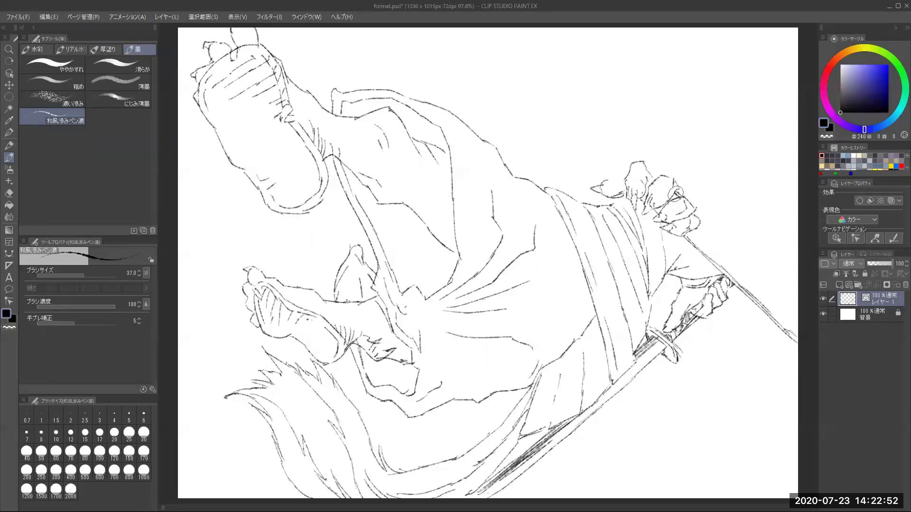
pyautogui.moveTo(694, 214); pyautogui.dragTo(797, 307)
pyautogui.hotkey('ctrl', 'z')
pyautogui.hotkey('ctrl', 'z')
pyautogui.hotkey('ctrl', 'z')
pyautogui.moveTo(732, 250); pyautogui.dragTo(771, 287)
pyautogui.hotkey('ctrl', 'z')
pyautogui.moveTo(717, 238); pyautogui.dragTo(764, 278)
pyautogui.moveTo(721, 241); pyautogui.dragTo(742, 259)
pyautogui.moveTo(769, 285); pyautogui.dragTo(799, 315)
# Draw the pole's rounded end on the other side of the fingers and add curved bands along its shaft
pyautogui.moveTo(595, 159)
pyautogui.mouseDown()
pyautogui.moveTo(628, 185)
pyautogui.moveTo(635, 163)
pyautogui.moveTo(654, 180)
pyautogui.mouseUp()
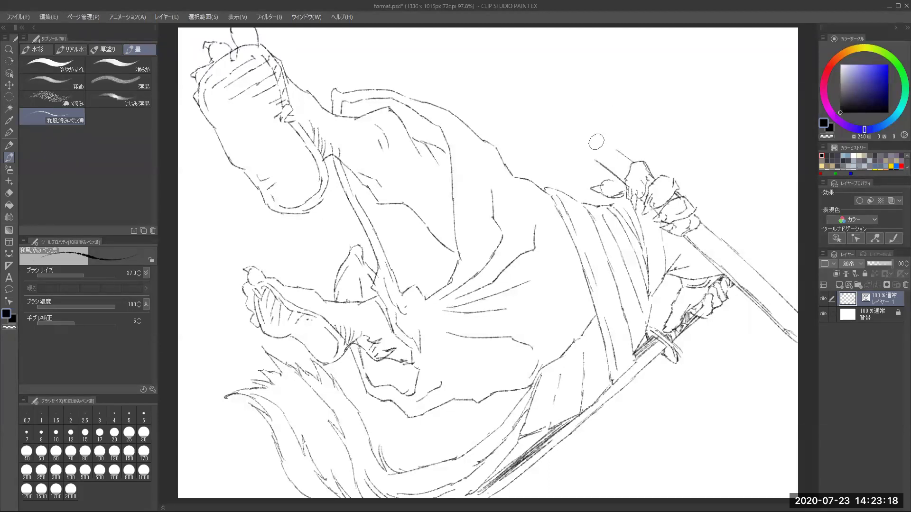
pyautogui.moveTo(595, 159)
pyautogui.mouseDown()
pyautogui.moveTo(601, 144)
pyautogui.moveTo(614, 149)
pyautogui.moveTo(604, 160)
pyautogui.moveTo(613, 154)
pyautogui.mouseUp()
pyautogui.moveTo(701, 242)
pyautogui.mouseDown()
pyautogui.moveTo(720, 236)
pyautogui.moveTo(715, 244)
pyautogui.moveTo(726, 246)
pyautogui.mouseUp()
pyautogui.moveTo(769, 312)
pyautogui.mouseDown()
pyautogui.moveTo(805, 294)
pyautogui.moveTo(777, 320)
pyautogui.mouseUp()
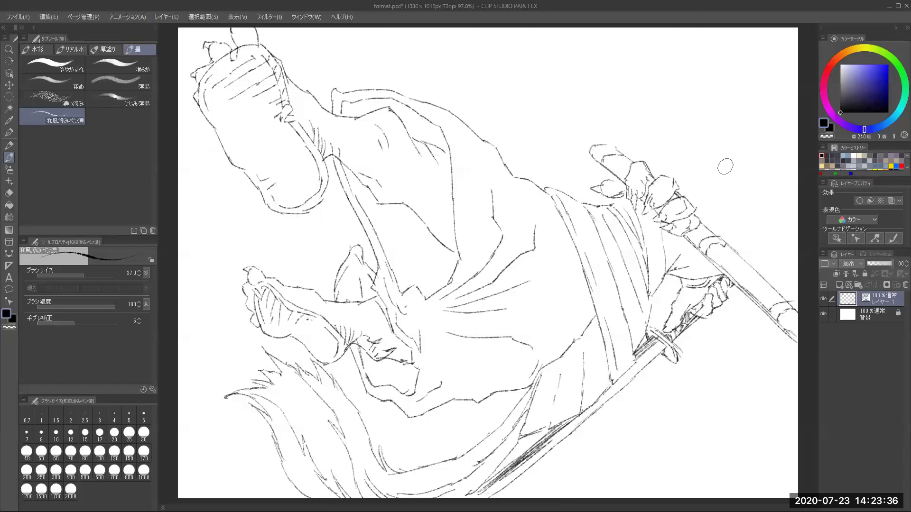
# Hatch the shadow between the second hand and the sash, and outline and hatch the curved form behind the thumb
pyautogui.moveTo(687, 245); pyautogui.dragTo(680, 255)
pyautogui.moveTo(673, 235); pyautogui.dragTo(666, 261)
pyautogui.moveTo(645, 204)
pyautogui.mouseDown()
pyautogui.moveTo(644, 230)
pyautogui.moveTo(655, 232)
pyautogui.moveTo(651, 244)
pyautogui.moveTo(660, 235)
pyautogui.moveTo(645, 250)
pyautogui.moveTo(652, 238)
pyautogui.moveTo(670, 265)
pyautogui.mouseUp()
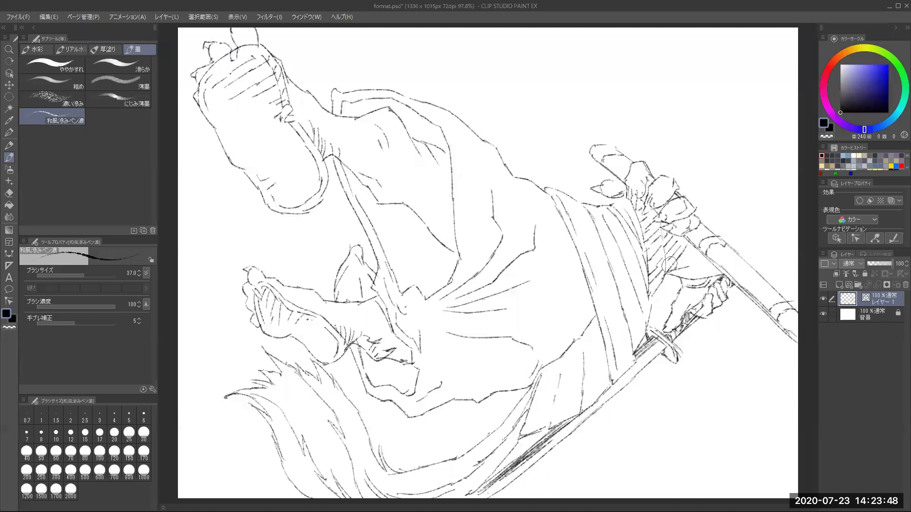
pyautogui.moveTo(616, 204); pyautogui.dragTo(637, 207)
pyautogui.moveTo(604, 183)
pyautogui.mouseDown()
pyautogui.moveTo(622, 179)
pyautogui.moveTo(622, 156)
pyautogui.moveTo(651, 142)
pyautogui.moveTo(624, 192)
pyautogui.mouseUp()
pyautogui.moveTo(566, 195)
pyautogui.mouseDown()
pyautogui.moveTo(606, 181)
pyautogui.moveTo(569, 202)
pyautogui.moveTo(589, 190)
pyautogui.moveTo(598, 209)
pyautogui.moveTo(609, 185)
pyautogui.moveTo(597, 167)
pyautogui.moveTo(588, 172)
pyautogui.moveTo(610, 180)
pyautogui.mouseUp()
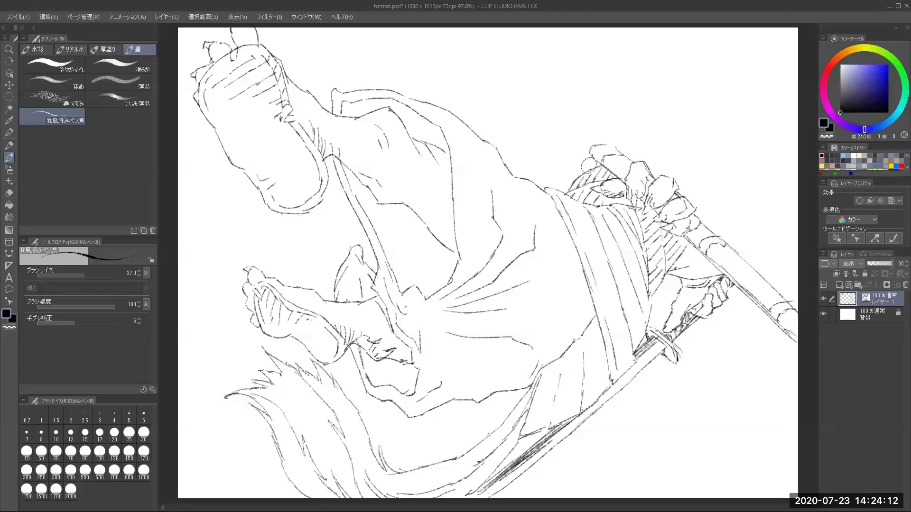
# Draw spiky hair tufts rising behind the second hand and the pole's rounded end
pyautogui.moveTo(589, 153); pyautogui.dragTo(576, 178)
pyautogui.moveTo(612, 129); pyautogui.dragTo(590, 143)
pyautogui.moveTo(609, 122)
pyautogui.mouseDown()
pyautogui.moveTo(604, 143)
pyautogui.moveTo(609, 124)
pyautogui.mouseUp()
pyautogui.moveTo(608, 143)
pyautogui.mouseDown()
pyautogui.moveTo(608, 138)
pyautogui.moveTo(621, 124)
pyautogui.moveTo(613, 129)
pyautogui.moveTo(620, 125)
pyautogui.moveTo(624, 139)
pyautogui.moveTo(637, 125)
pyautogui.moveTo(621, 140)
pyautogui.moveTo(621, 149)
pyautogui.moveTo(635, 127)
pyautogui.moveTo(625, 152)
pyautogui.mouseUp()
pyautogui.moveTo(628, 137)
pyautogui.mouseDown()
pyautogui.moveTo(642, 153)
pyautogui.moveTo(646, 129)
pyautogui.moveTo(672, 127)
pyautogui.moveTo(664, 145)
pyautogui.moveTo(685, 137)
pyautogui.mouseUp()
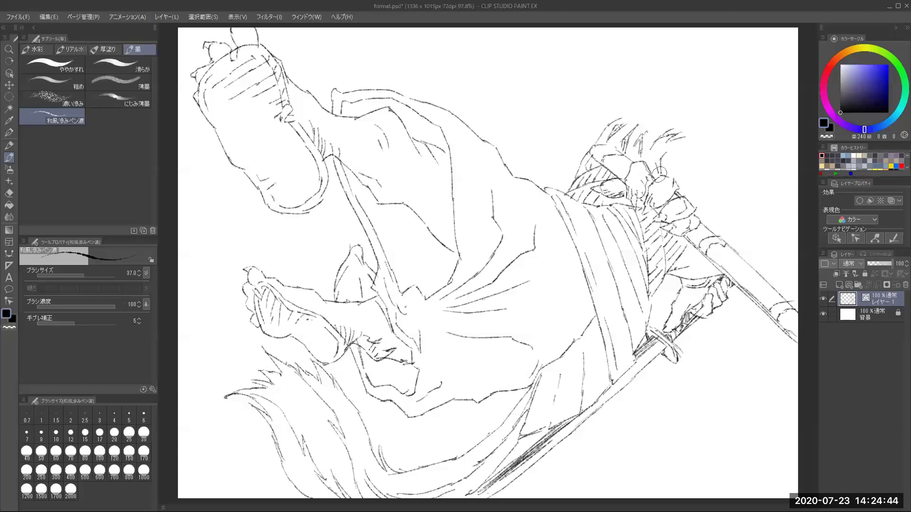
# Outline the rounded head shape beyond the second hand and add its small inner contour lines
pyautogui.moveTo(676, 155)
pyautogui.mouseDown()
pyautogui.moveTo(719, 140)
pyautogui.moveTo(710, 155)
pyautogui.moveTo(721, 172)
pyautogui.moveTo(710, 177)
pyautogui.moveTo(690, 148)
pyautogui.moveTo(674, 176)
pyautogui.moveTo(711, 161)
pyautogui.moveTo(702, 182)
pyautogui.mouseUp()
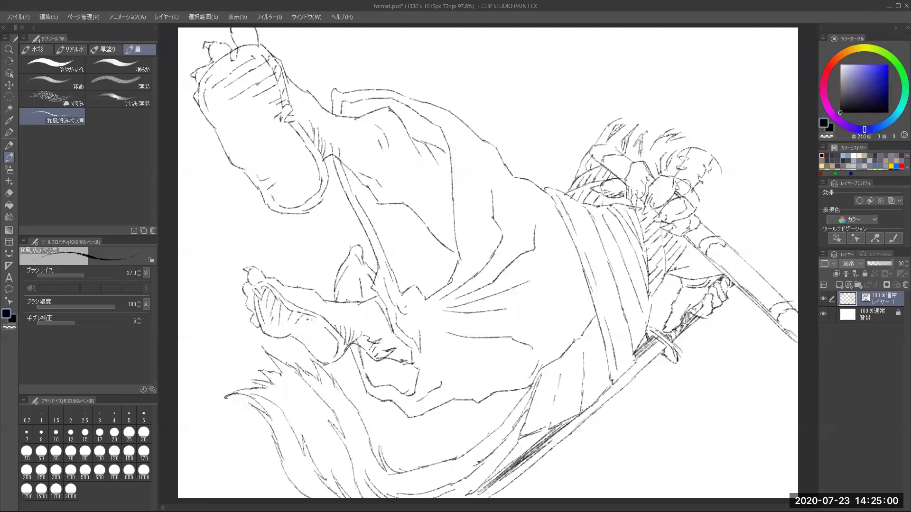
pyautogui.moveTo(683, 188); pyautogui.dragTo(694, 204)
pyautogui.moveTo(715, 167)
pyautogui.mouseDown()
pyautogui.moveTo(722, 179)
pyautogui.moveTo(711, 199)
pyautogui.mouseUp()
pyautogui.moveTo(670, 160)
pyautogui.mouseDown()
pyautogui.moveTo(667, 167)
pyautogui.moveTo(688, 147)
pyautogui.moveTo(673, 155)
pyautogui.moveTo(678, 148)
pyautogui.mouseUp()
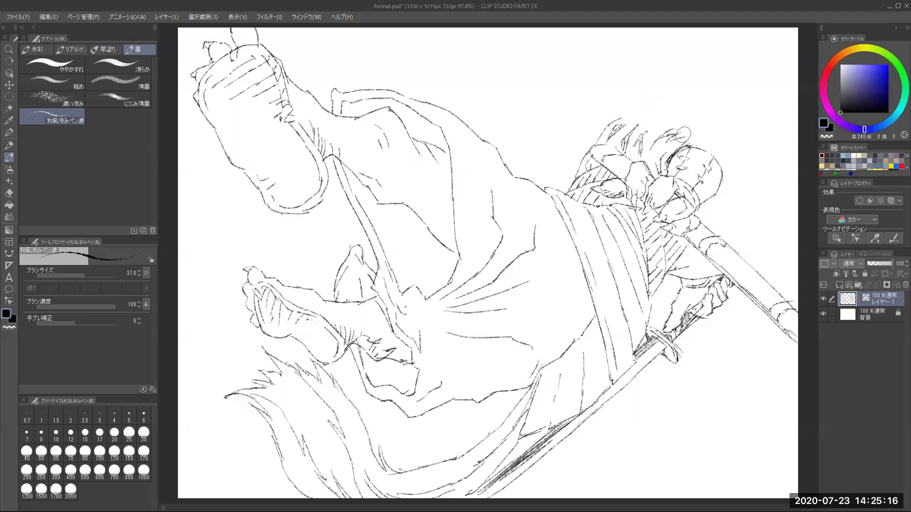
# Draw a long, tapered shape extending outward above the rounded head outline to a pointed tip
pyautogui.moveTo(681, 132); pyautogui.dragTo(766, 193)
pyautogui.moveTo(684, 131); pyautogui.dragTo(757, 180)
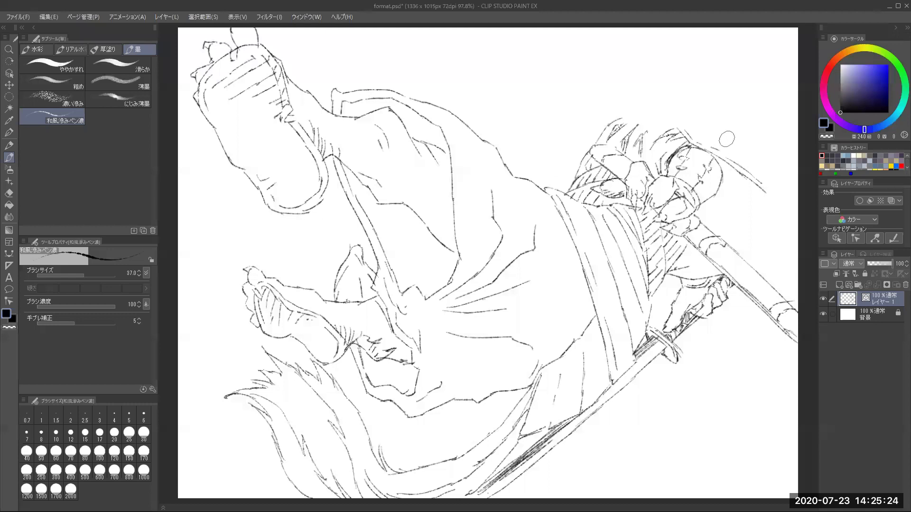
pyautogui.moveTo(740, 154); pyautogui.dragTo(768, 192)
pyautogui.moveTo(660, 126); pyautogui.dragTo(704, 137)
pyautogui.hotkey('ctrl', 'z')
pyautogui.moveTo(660, 113); pyautogui.dragTo(759, 171)
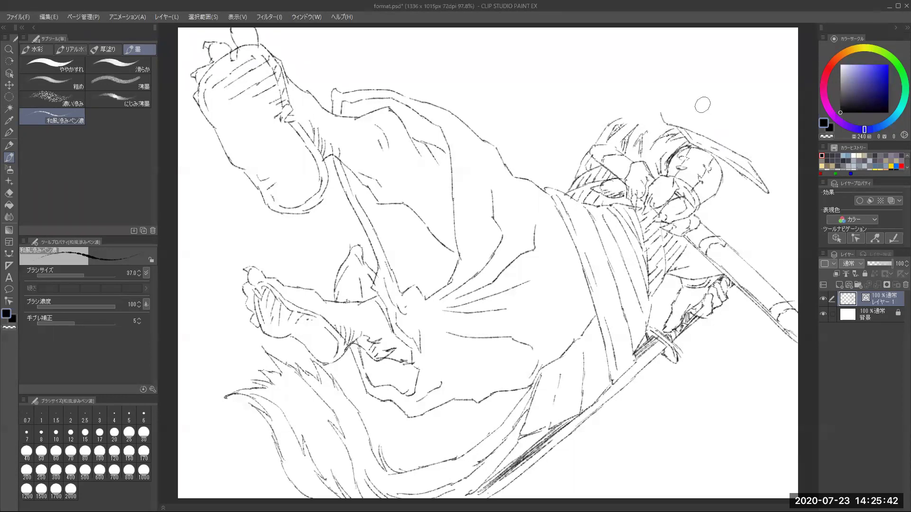
# Add a row of short hatch strokes above the tapered shape and close them off with a long outer edge
pyautogui.moveTo(736, 136); pyautogui.dragTo(753, 161)
pyautogui.moveTo(668, 111)
pyautogui.mouseDown()
pyautogui.moveTo(686, 120)
pyautogui.moveTo(680, 114)
pyautogui.moveTo(720, 137)
pyautogui.moveTo(714, 125)
pyautogui.moveTo(737, 146)
pyautogui.mouseUp()
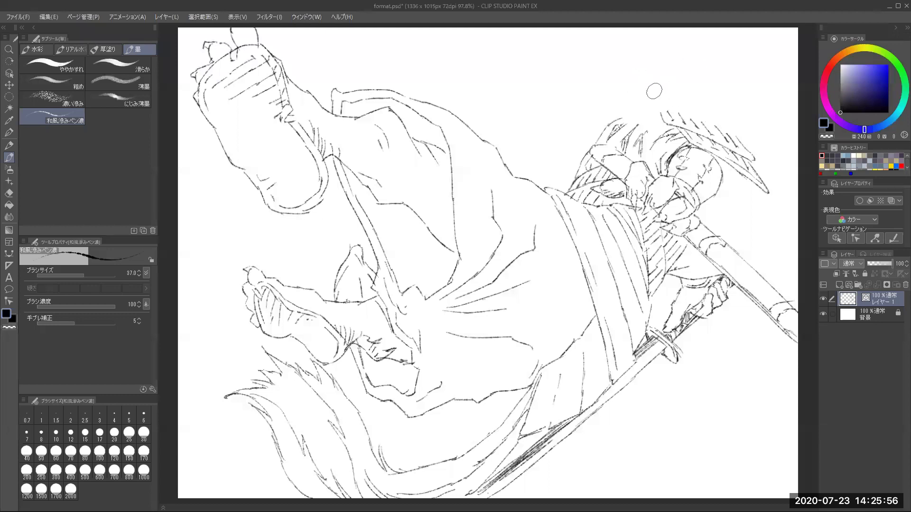
pyautogui.moveTo(656, 107)
pyautogui.mouseDown()
pyautogui.moveTo(704, 105)
pyautogui.moveTo(676, 112)
pyautogui.moveTo(686, 116)
pyautogui.moveTo(664, 110)
pyautogui.moveTo(735, 130)
pyautogui.mouseUp()
pyautogui.hotkey('ctrl', 'z')
pyautogui.moveTo(741, 126); pyautogui.dragTo(740, 133)
pyautogui.moveTo(654, 106); pyautogui.dragTo(696, 113)
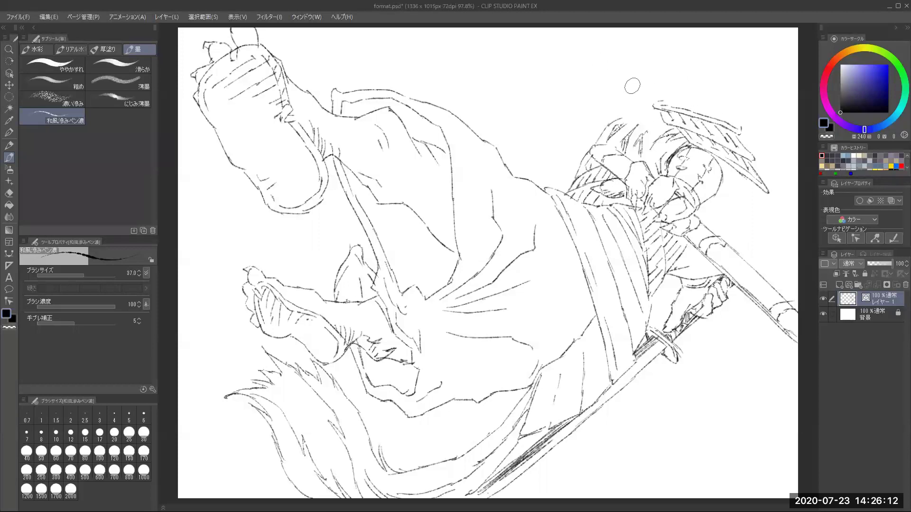
# Draw the wolf head's brow line, pointed ear and cheek spikes above the shoulders, adding the eye and short fur strokes around it
pyautogui.moveTo(589, 84)
pyautogui.mouseDown()
pyautogui.moveTo(630, 64)
pyautogui.moveTo(622, 71)
pyautogui.moveTo(634, 66)
pyautogui.moveTo(630, 75)
pyautogui.moveTo(669, 50)
pyautogui.moveTo(671, 66)
pyautogui.moveTo(653, 69)
pyautogui.moveTo(673, 78)
pyautogui.moveTo(666, 62)
pyautogui.moveTo(673, 87)
pyautogui.moveTo(666, 81)
pyautogui.moveTo(688, 74)
pyautogui.moveTo(665, 81)
pyautogui.moveTo(675, 95)
pyautogui.moveTo(695, 95)
pyautogui.moveTo(677, 85)
pyautogui.moveTo(703, 88)
pyautogui.mouseUp()
pyautogui.moveTo(702, 89)
pyautogui.mouseDown()
pyautogui.moveTo(670, 97)
pyautogui.moveTo(687, 99)
pyautogui.mouseUp()
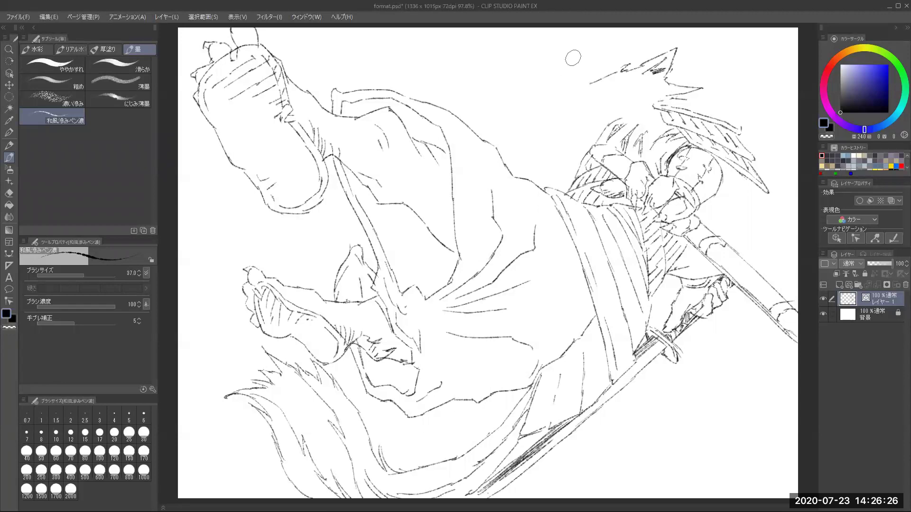
pyautogui.moveTo(611, 76); pyautogui.dragTo(620, 79)
pyautogui.moveTo(604, 80); pyautogui.dragTo(611, 71)
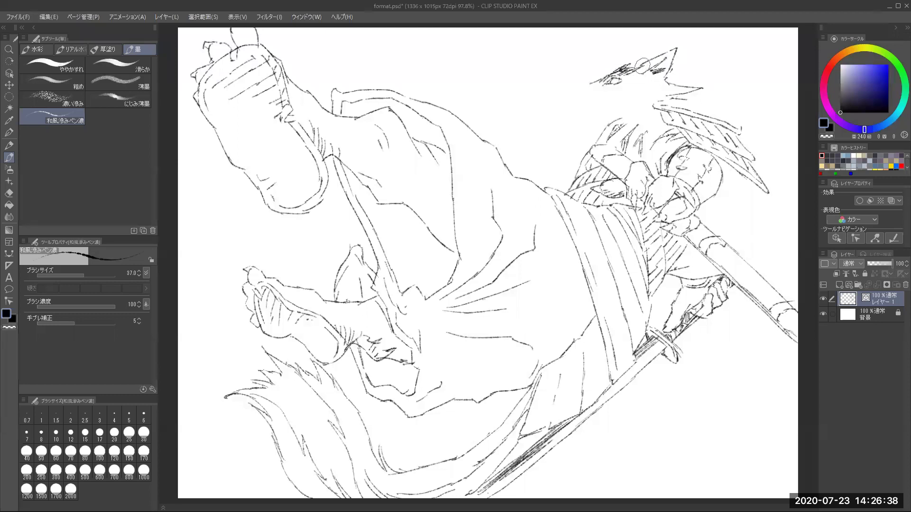
pyautogui.moveTo(629, 69); pyautogui.dragTo(621, 73)
pyautogui.moveTo(643, 82); pyautogui.dragTo(633, 90)
pyautogui.moveTo(634, 91); pyautogui.dragTo(620, 95)
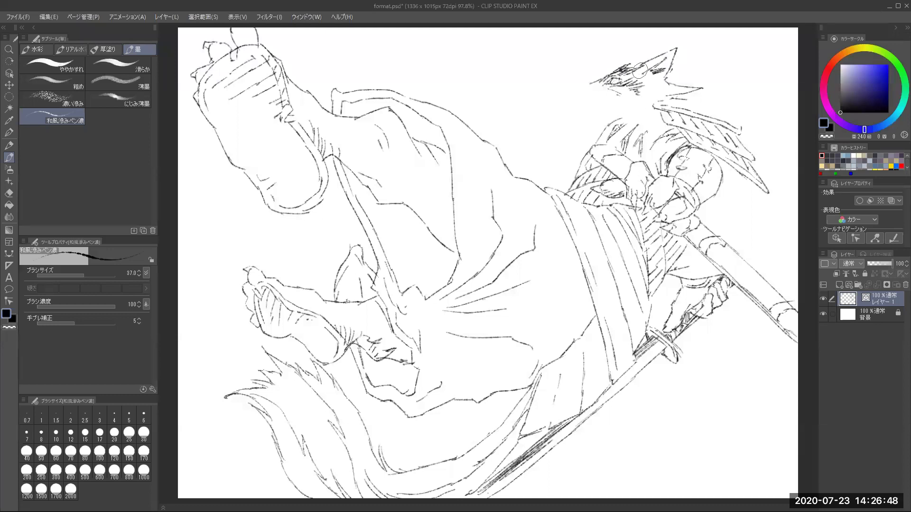
# Draw the wolf's long snout with its nose, bared teeth and open lower jaw
pyautogui.moveTo(579, 93); pyautogui.dragTo(618, 94)
pyautogui.moveTo(572, 79)
pyautogui.mouseDown()
pyautogui.moveTo(600, 79)
pyautogui.moveTo(606, 67)
pyautogui.moveTo(570, 82)
pyautogui.moveTo(568, 58)
pyautogui.moveTo(557, 76)
pyautogui.mouseUp()
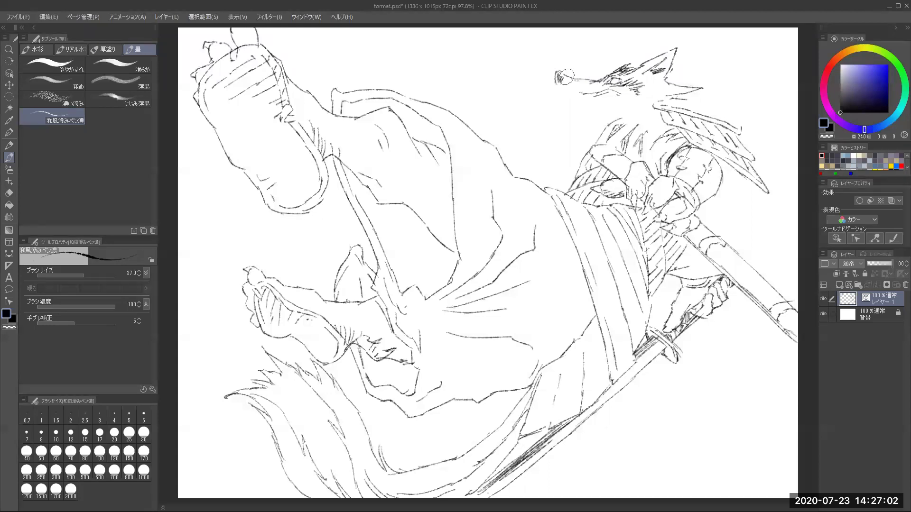
pyautogui.moveTo(572, 86); pyautogui.dragTo(594, 74)
pyautogui.moveTo(589, 82); pyautogui.dragTo(606, 74)
pyautogui.moveTo(559, 81); pyautogui.dragTo(571, 104)
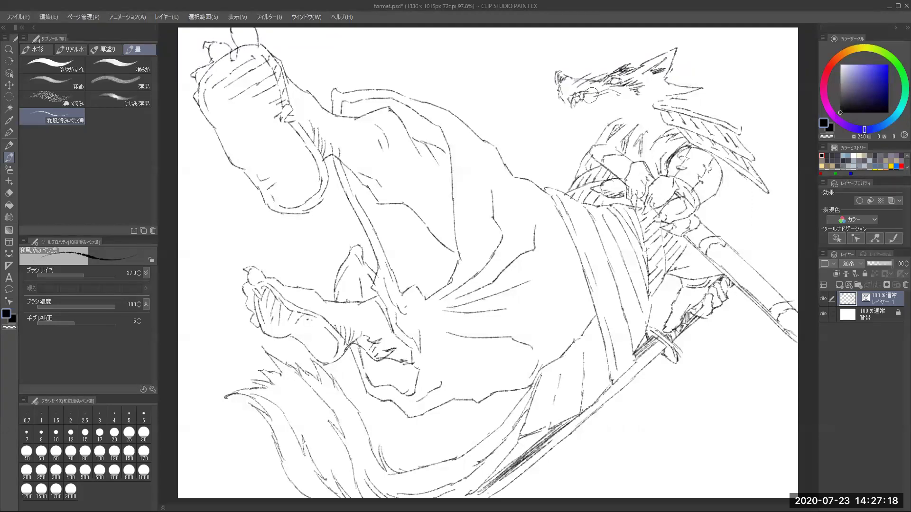
pyautogui.moveTo(598, 94); pyautogui.dragTo(616, 97)
pyautogui.moveTo(602, 96); pyautogui.dragTo(596, 103)
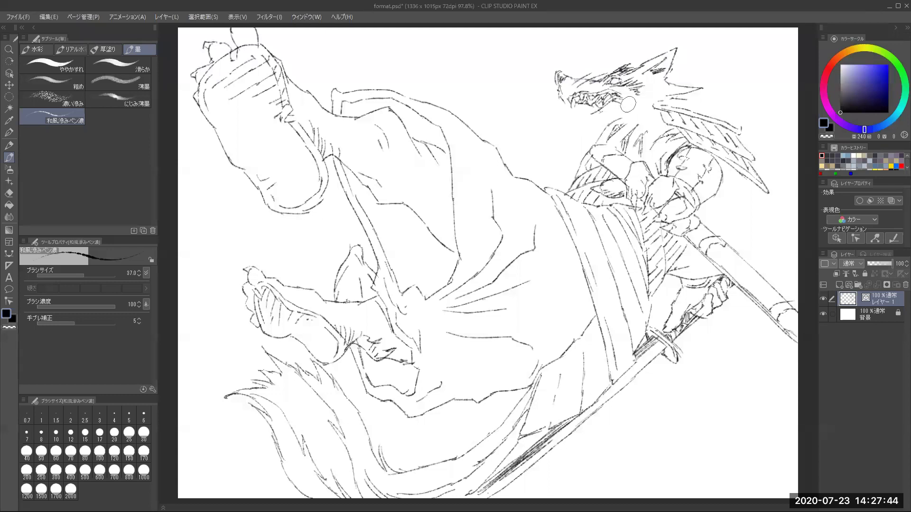
pyautogui.moveTo(618, 95)
pyautogui.mouseDown()
pyautogui.moveTo(613, 71)
pyautogui.moveTo(596, 87)
pyautogui.moveTo(613, 104)
pyautogui.mouseUp()
pyautogui.moveTo(575, 116); pyautogui.dragTo(605, 125)
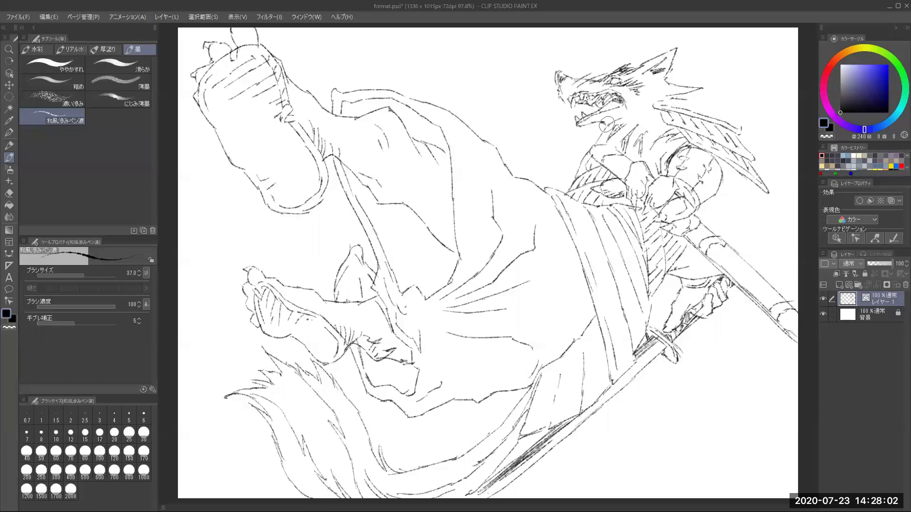
# Select the wolf head with a freehand lasso and move it down and toward the raised leg
pyautogui.click(10, 97)
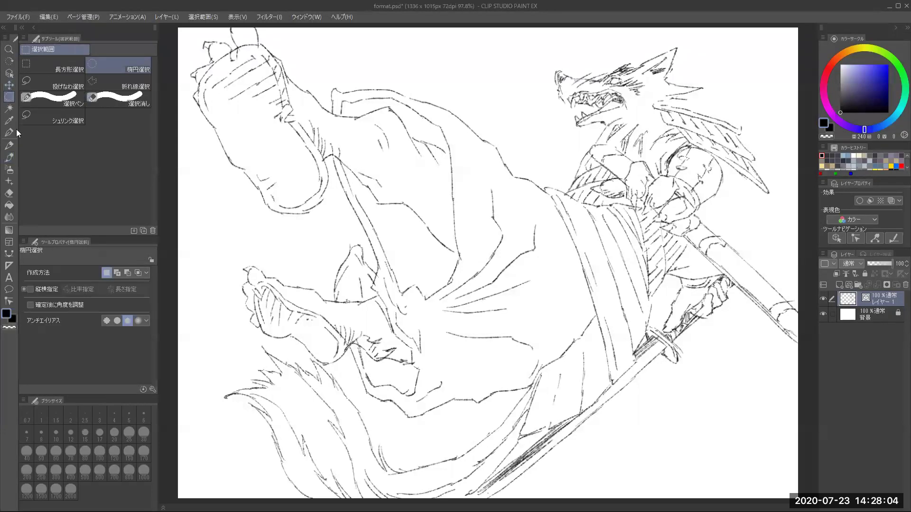
pyautogui.click(61, 79)
pyautogui.moveTo(721, 85); pyautogui.dragTo(685, 91)
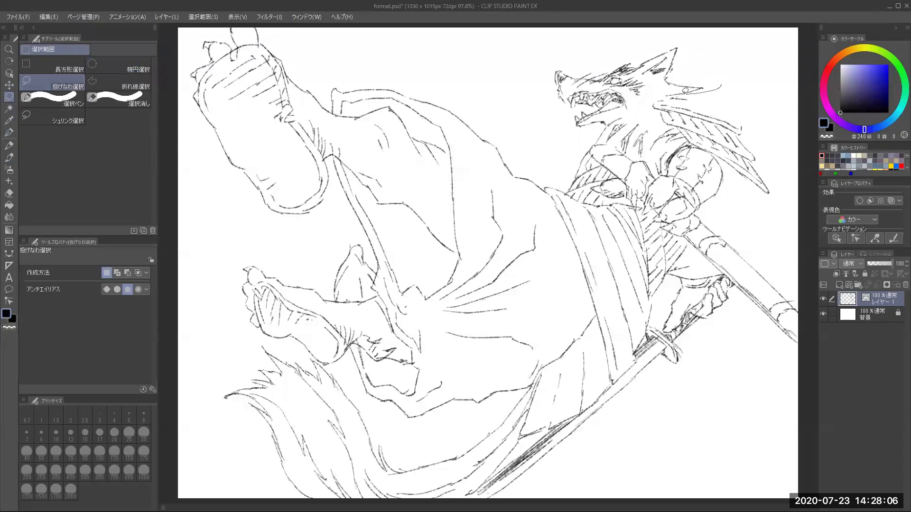
pyautogui.moveTo(613, 121)
pyautogui.mouseDown()
pyautogui.moveTo(521, 103)
pyautogui.moveTo(674, 21)
pyautogui.moveTo(739, 48)
pyautogui.mouseUp()
pyautogui.click(9, 86)
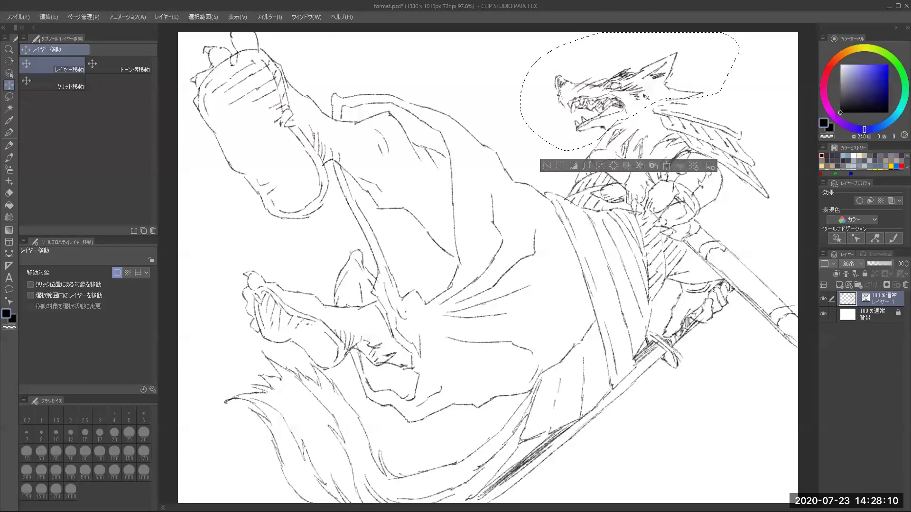
pyautogui.moveTo(645, 96); pyautogui.dragTo(567, 112)
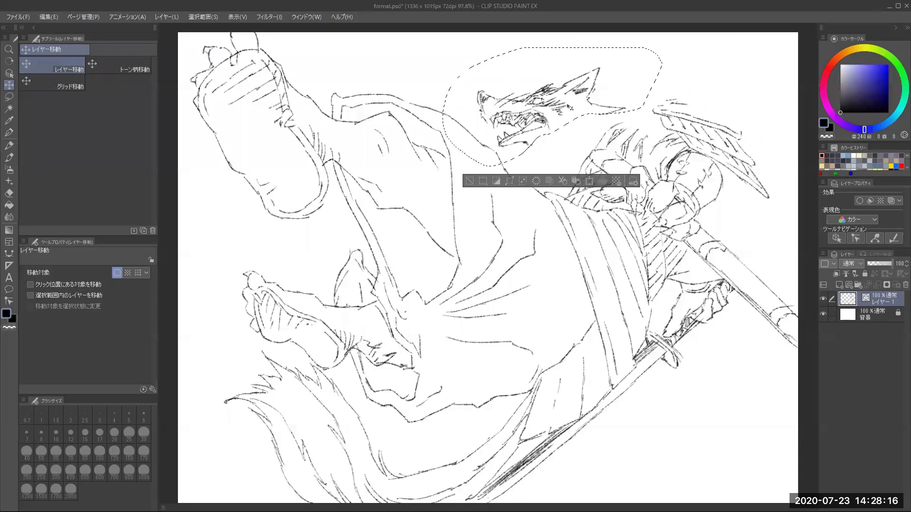
pyautogui.moveTo(574, 106); pyautogui.dragTo(606, 99)
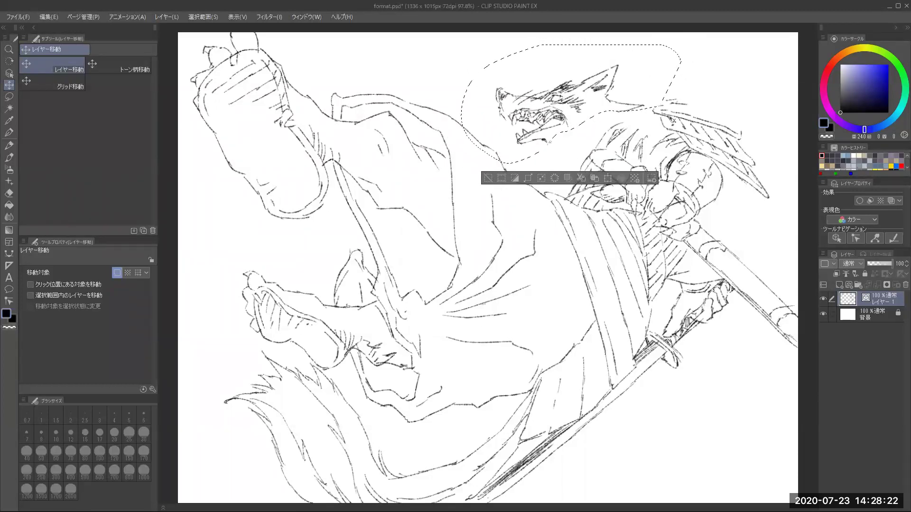
# Rotate the selected head about 6.8° counterclockwise and stretch it slightly wider toward the shoulders
pyautogui.hotkey('ctrl', 't')
pyautogui.moveTo(710, 84); pyautogui.dragTo(707, 73)
pyautogui.moveTo(592, 110); pyautogui.dragTo(589, 103)
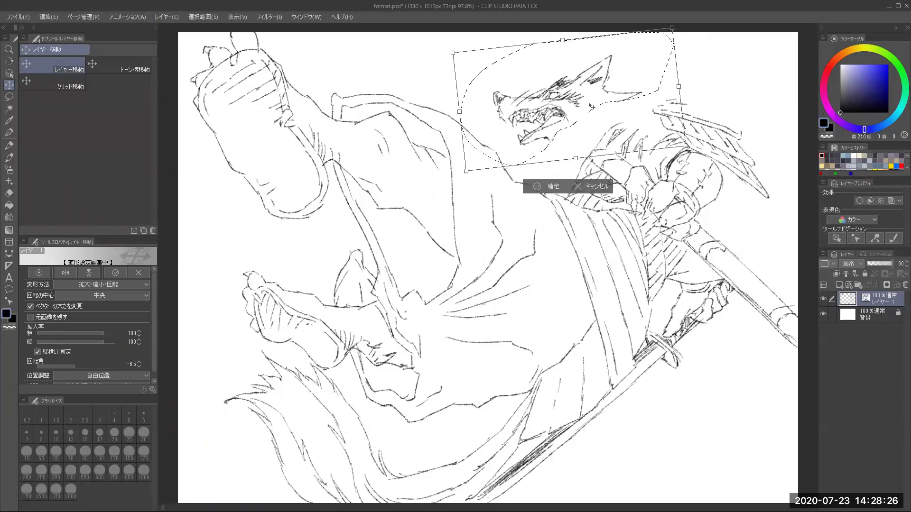
pyautogui.moveTo(679, 86); pyautogui.dragTo(696, 84)
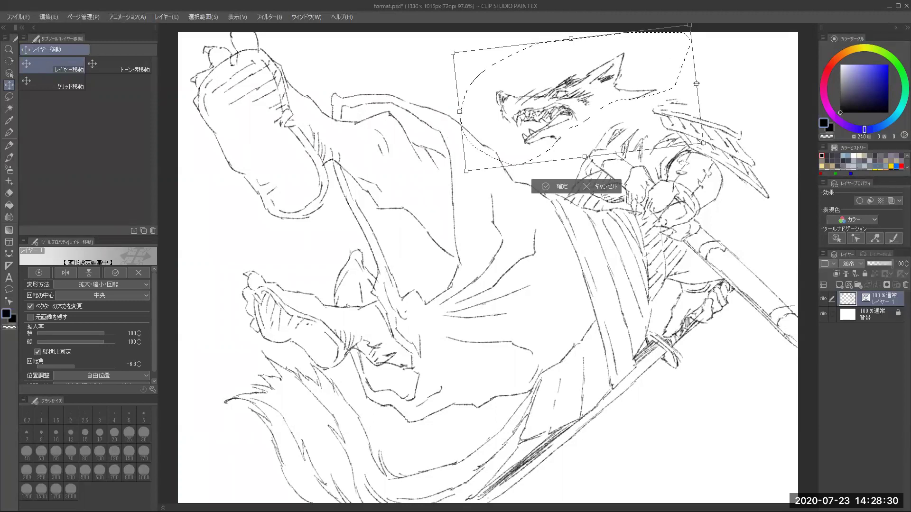
pyautogui.press('Return')
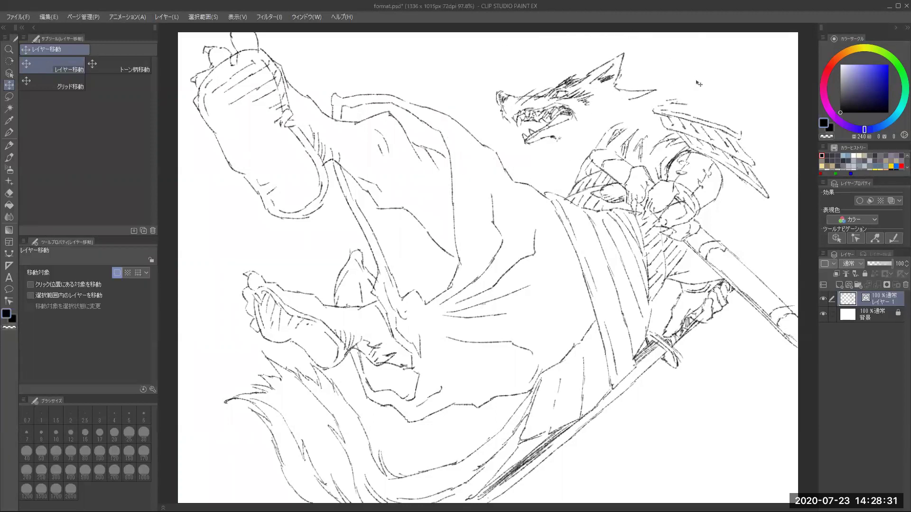
# Ink the fur along the wolf's lower jaw, cheek and throat, joining the head to the chest
pyautogui.click(9, 157)
pyautogui.moveTo(545, 136)
pyautogui.mouseDown()
pyautogui.moveTo(563, 138)
pyautogui.moveTo(584, 154)
pyautogui.mouseUp()
pyautogui.moveTo(568, 108)
pyautogui.mouseDown()
pyautogui.moveTo(572, 145)
pyautogui.moveTo(565, 136)
pyautogui.moveTo(589, 136)
pyautogui.moveTo(580, 107)
pyautogui.moveTo(569, 103)
pyautogui.moveTo(582, 160)
pyautogui.mouseUp()
pyautogui.moveTo(607, 131)
pyautogui.mouseDown()
pyautogui.moveTo(599, 140)
pyautogui.moveTo(595, 124)
pyautogui.mouseUp()
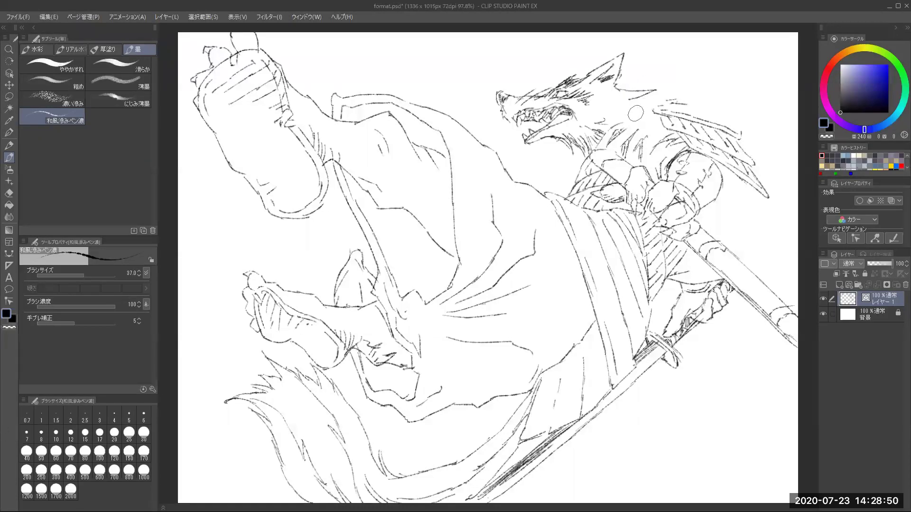
# Draw fur tufts on the neck and behind the ear, and extend a line over the shoulder
pyautogui.moveTo(603, 141); pyautogui.dragTo(659, 110)
pyautogui.moveTo(608, 131); pyautogui.dragTo(655, 105)
pyautogui.moveTo(615, 126)
pyautogui.mouseDown()
pyautogui.moveTo(657, 91)
pyautogui.moveTo(650, 87)
pyautogui.moveTo(669, 86)
pyautogui.mouseUp()
pyautogui.moveTo(612, 78)
pyautogui.mouseDown()
pyautogui.moveTo(591, 102)
pyautogui.moveTo(657, 101)
pyautogui.moveTo(657, 93)
pyautogui.moveTo(671, 108)
pyautogui.moveTo(666, 100)
pyautogui.moveTo(725, 115)
pyautogui.mouseUp()
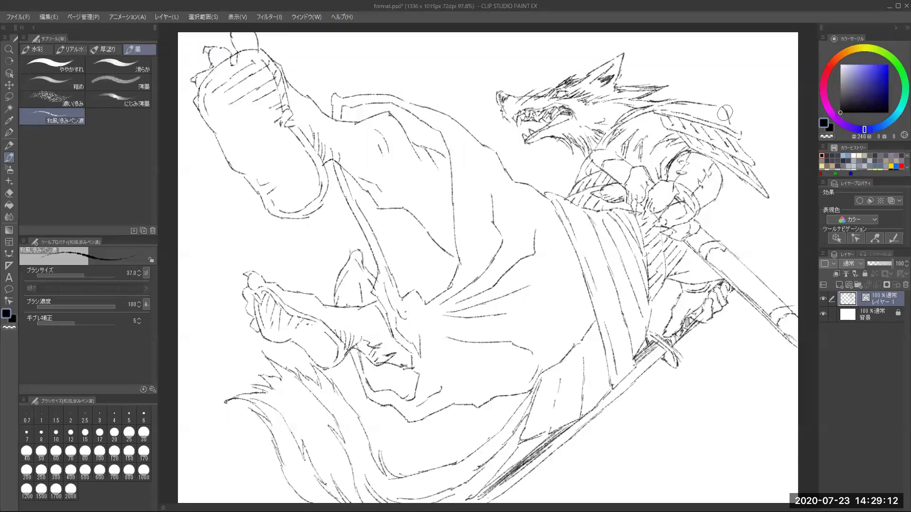
# Outline the hatched band's outer edge, add folds on the shoulder, and draw the cloth corner beyond the rounded shape
pyautogui.moveTo(666, 105)
pyautogui.mouseDown()
pyautogui.moveTo(726, 103)
pyautogui.moveTo(734, 114)
pyautogui.moveTo(740, 132)
pyautogui.mouseUp()
pyautogui.moveTo(738, 129); pyautogui.dragTo(744, 154)
pyautogui.moveTo(658, 90); pyautogui.dragTo(666, 85)
pyautogui.moveTo(617, 133)
pyautogui.mouseDown()
pyautogui.moveTo(637, 115)
pyautogui.moveTo(606, 141)
pyautogui.moveTo(649, 104)
pyautogui.moveTo(622, 119)
pyautogui.moveTo(622, 108)
pyautogui.moveTo(649, 114)
pyautogui.moveTo(624, 128)
pyautogui.moveTo(670, 130)
pyautogui.mouseUp()
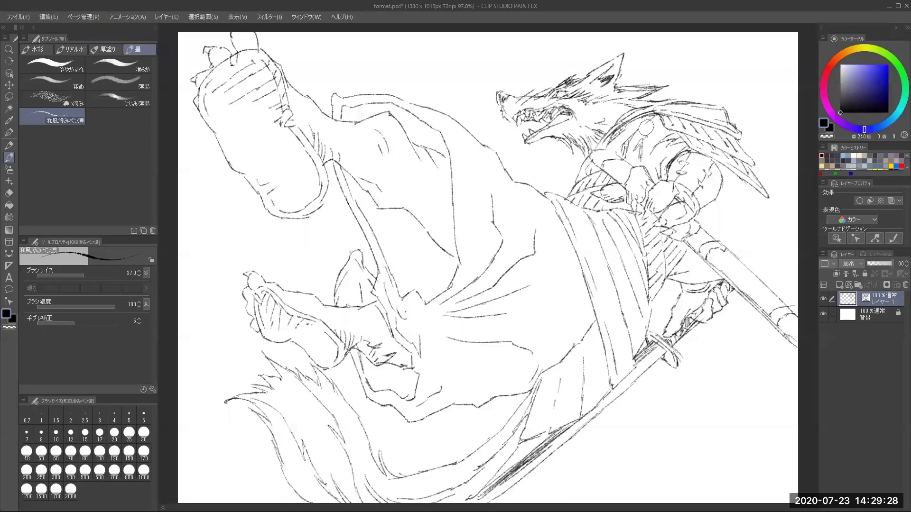
pyautogui.moveTo(662, 123); pyautogui.dragTo(675, 138)
pyautogui.moveTo(721, 170)
pyautogui.mouseDown()
pyautogui.moveTo(719, 216)
pyautogui.moveTo(702, 217)
pyautogui.moveTo(733, 215)
pyautogui.mouseUp()
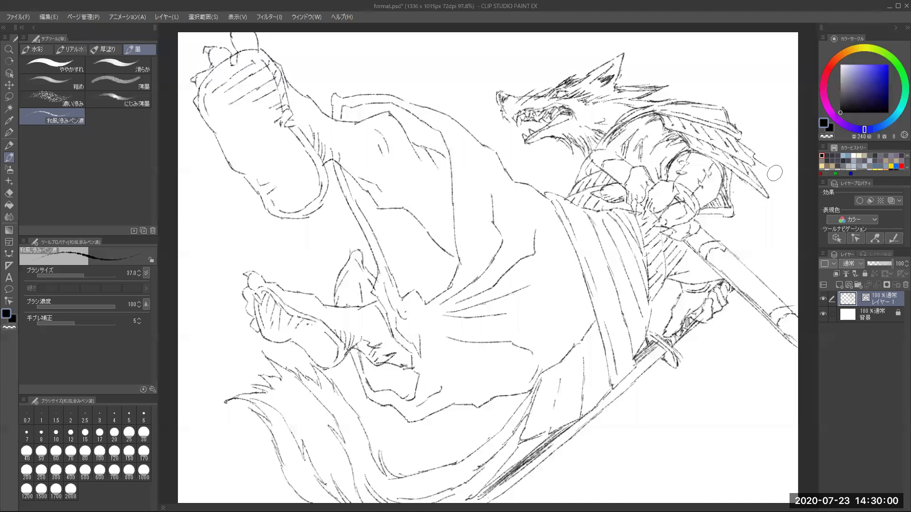
# Draw a looped cord trailing from the tapered shape, with hanging strands and a knotted tassel beside the pole
pyautogui.moveTo(775, 173)
pyautogui.mouseDown()
pyautogui.moveTo(762, 173)
pyautogui.moveTo(800, 185)
pyautogui.mouseUp()
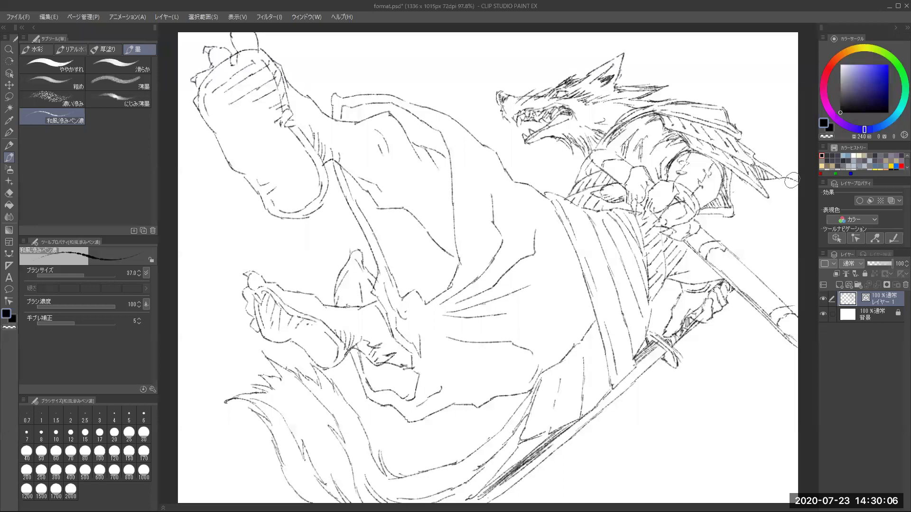
pyautogui.moveTo(776, 185)
pyautogui.mouseDown()
pyautogui.moveTo(790, 198)
pyautogui.moveTo(767, 202)
pyautogui.moveTo(792, 203)
pyautogui.moveTo(767, 193)
pyautogui.moveTo(801, 200)
pyautogui.mouseUp()
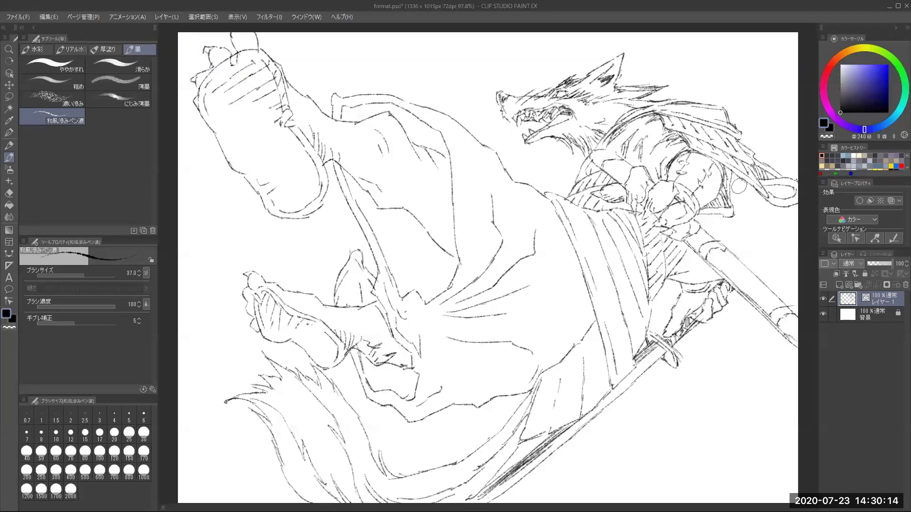
pyautogui.moveTo(737, 177)
pyautogui.mouseDown()
pyautogui.moveTo(753, 192)
pyautogui.moveTo(738, 161)
pyautogui.moveTo(712, 151)
pyautogui.moveTo(729, 158)
pyautogui.moveTo(749, 209)
pyautogui.moveTo(732, 185)
pyautogui.moveTo(742, 185)
pyautogui.moveTo(751, 243)
pyautogui.moveTo(772, 221)
pyautogui.moveTo(751, 245)
pyautogui.moveTo(748, 186)
pyautogui.moveTo(766, 258)
pyautogui.moveTo(769, 251)
pyautogui.moveTo(765, 266)
pyautogui.moveTo(774, 263)
pyautogui.moveTo(764, 267)
pyautogui.moveTo(768, 274)
pyautogui.moveTo(782, 263)
pyautogui.moveTo(770, 254)
pyautogui.moveTo(788, 267)
pyautogui.mouseUp()
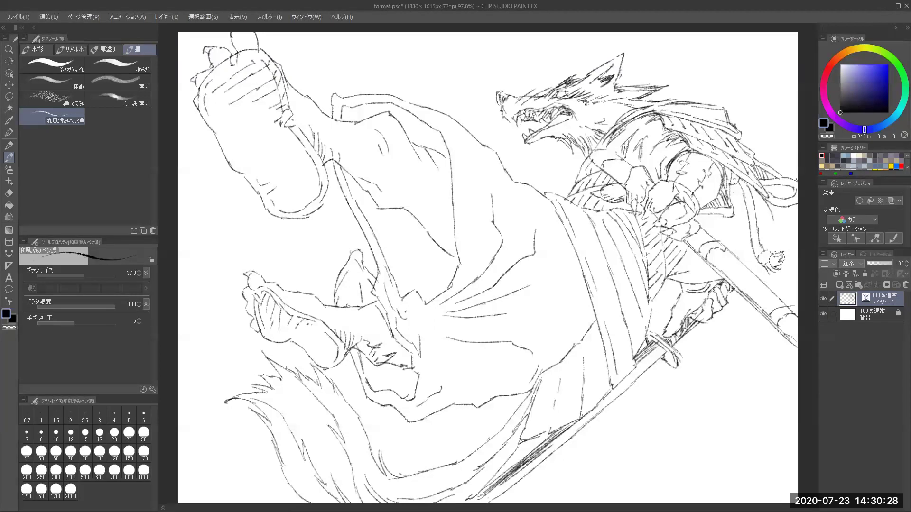
pyautogui.moveTo(755, 200); pyautogui.dragTo(776, 232)
pyautogui.moveTo(767, 199); pyautogui.dragTo(793, 243)
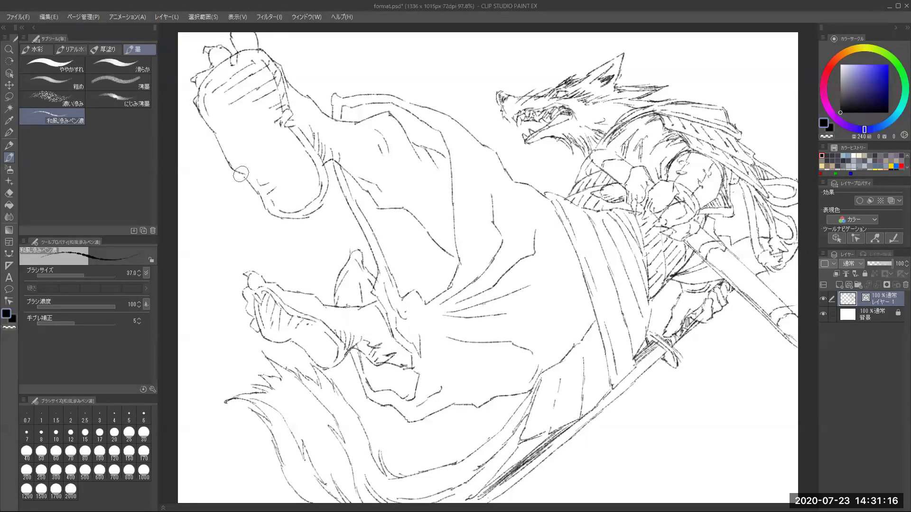
# Reinforce the contours of the raised foot, trouser hems, tail and hip cloth, and touch up the area beside the hilt
pyautogui.moveTo(315, 209)
pyautogui.mouseDown()
pyautogui.moveTo(333, 159)
pyautogui.moveTo(374, 252)
pyautogui.mouseUp()
pyautogui.moveTo(353, 355); pyautogui.dragTo(366, 385)
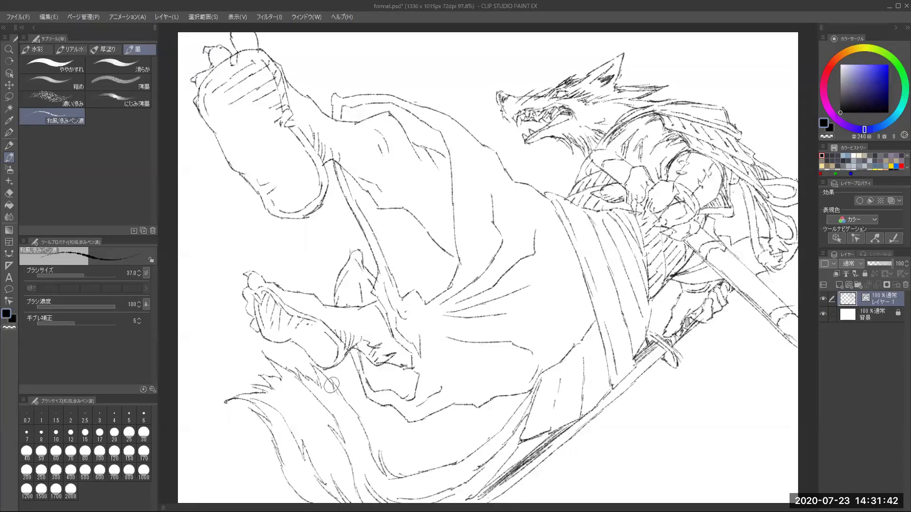
pyautogui.moveTo(299, 366)
pyautogui.mouseDown()
pyautogui.moveTo(252, 376)
pyautogui.moveTo(258, 388)
pyautogui.moveTo(251, 385)
pyautogui.moveTo(257, 378)
pyautogui.moveTo(269, 396)
pyautogui.moveTo(257, 396)
pyautogui.moveTo(257, 406)
pyautogui.moveTo(283, 471)
pyautogui.moveTo(303, 494)
pyautogui.mouseUp()
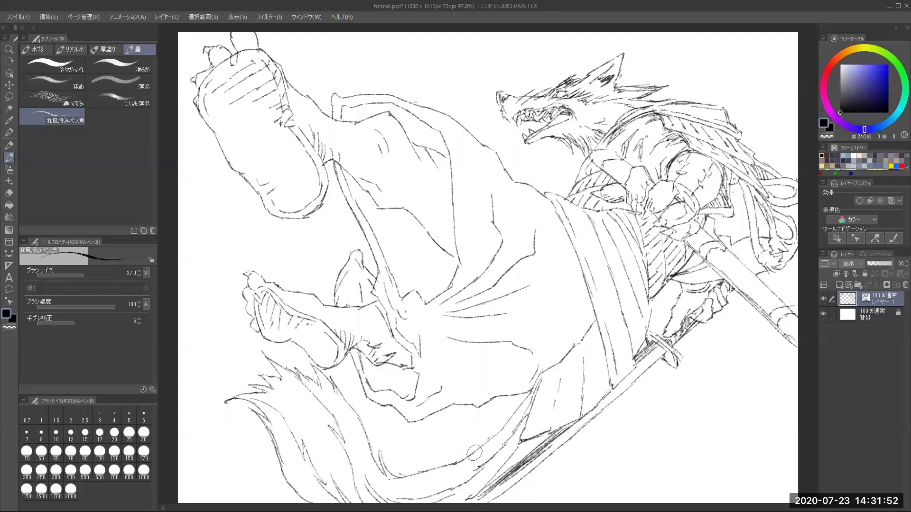
pyautogui.moveTo(490, 444); pyautogui.dragTo(531, 391)
pyautogui.moveTo(522, 441)
pyautogui.mouseDown()
pyautogui.moveTo(487, 482)
pyautogui.moveTo(565, 418)
pyautogui.mouseUp()
pyautogui.moveTo(683, 289); pyautogui.dragTo(677, 300)
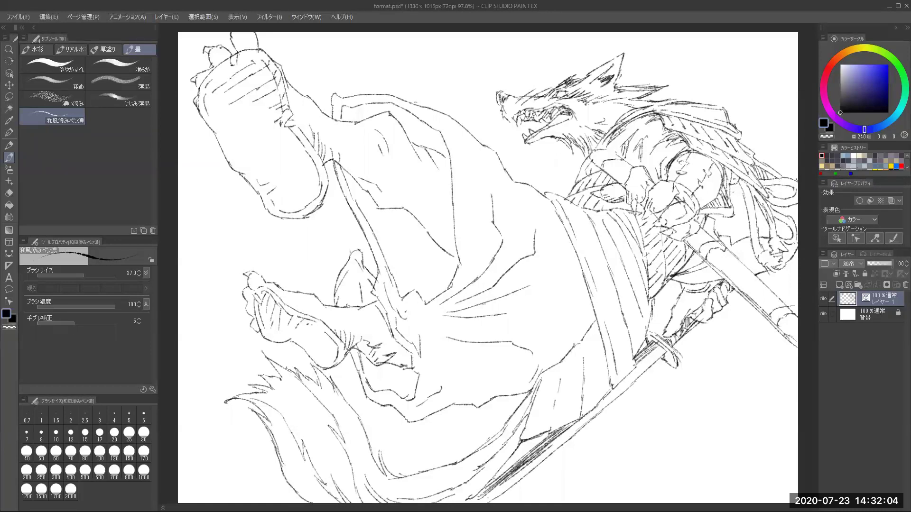
# Hatch the inside of the cord loop and add more strokes to the trailing strands
pyautogui.moveTo(767, 186); pyautogui.dragTo(771, 191)
pyautogui.moveTo(777, 185); pyautogui.dragTo(779, 192)
pyautogui.moveTo(781, 185)
pyautogui.mouseDown()
pyautogui.moveTo(777, 207)
pyautogui.moveTo(789, 211)
pyautogui.moveTo(781, 223)
pyautogui.moveTo(756, 213)
pyautogui.mouseUp()
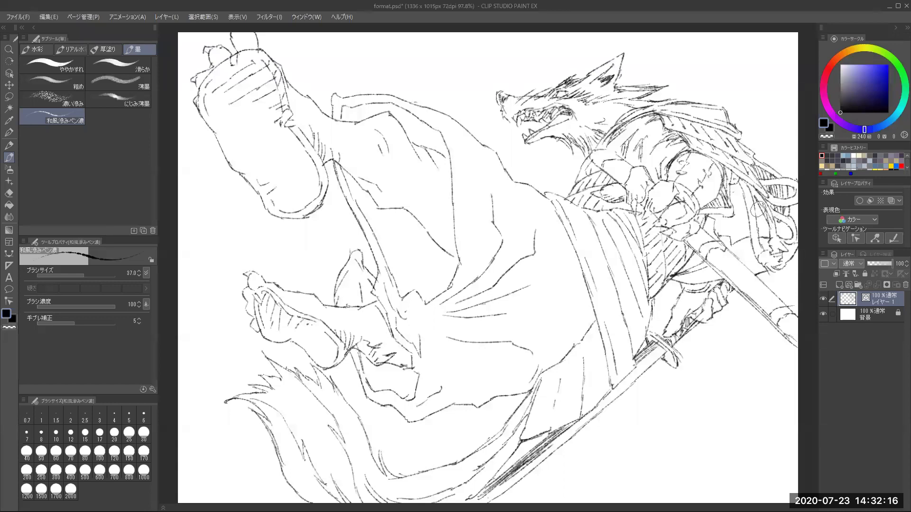
pyautogui.moveTo(756, 173)
pyautogui.mouseDown()
pyautogui.moveTo(741, 204)
pyautogui.moveTo(763, 213)
pyautogui.moveTo(758, 198)
pyautogui.moveTo(800, 183)
pyautogui.moveTo(791, 192)
pyautogui.mouseUp()
# Add denser fur strokes to the wolf's mane, jaw, brow and ear
pyautogui.moveTo(678, 101)
pyautogui.mouseDown()
pyautogui.moveTo(621, 99)
pyautogui.moveTo(669, 89)
pyautogui.moveTo(610, 108)
pyautogui.moveTo(627, 105)
pyautogui.moveTo(579, 148)
pyautogui.moveTo(583, 161)
pyautogui.moveTo(589, 152)
pyautogui.moveTo(574, 145)
pyautogui.moveTo(522, 141)
pyautogui.moveTo(534, 129)
pyautogui.moveTo(540, 148)
pyautogui.moveTo(544, 139)
pyautogui.moveTo(561, 140)
pyautogui.moveTo(553, 125)
pyautogui.moveTo(574, 111)
pyautogui.mouseUp()
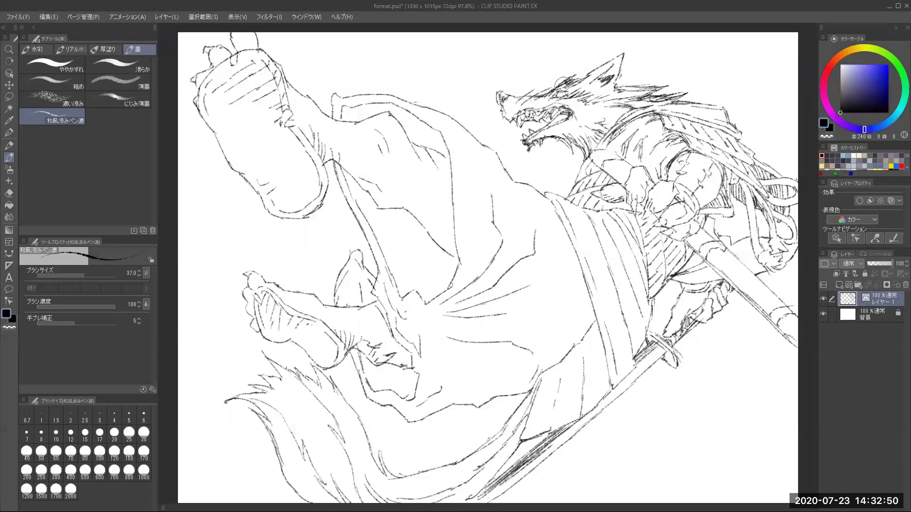
pyautogui.moveTo(556, 91)
pyautogui.mouseDown()
pyautogui.moveTo(607, 64)
pyautogui.moveTo(586, 71)
pyautogui.mouseUp()
pyautogui.moveTo(600, 73); pyautogui.dragTo(614, 54)
# Select the empty background above, below and between the figure's legs with the auto-select tool
pyautogui.click(14, 201)
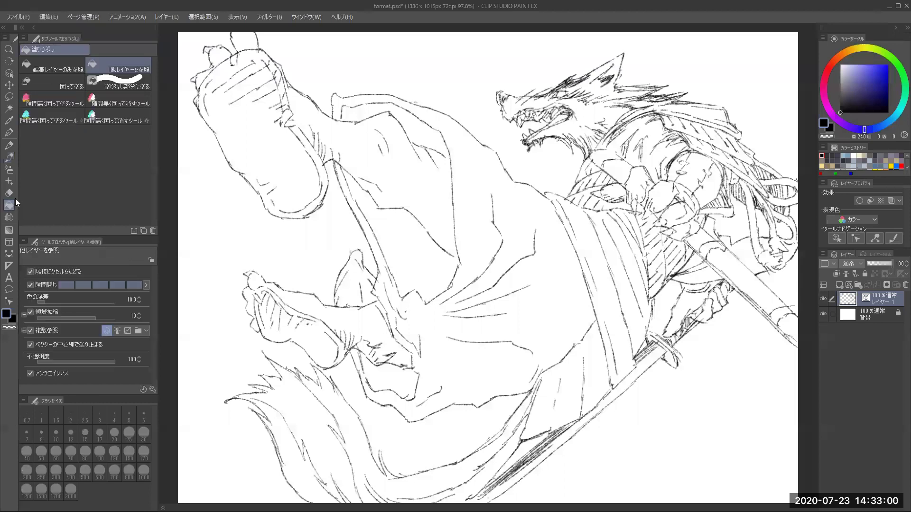
pyautogui.click(6, 111)
pyautogui.click(417, 71)
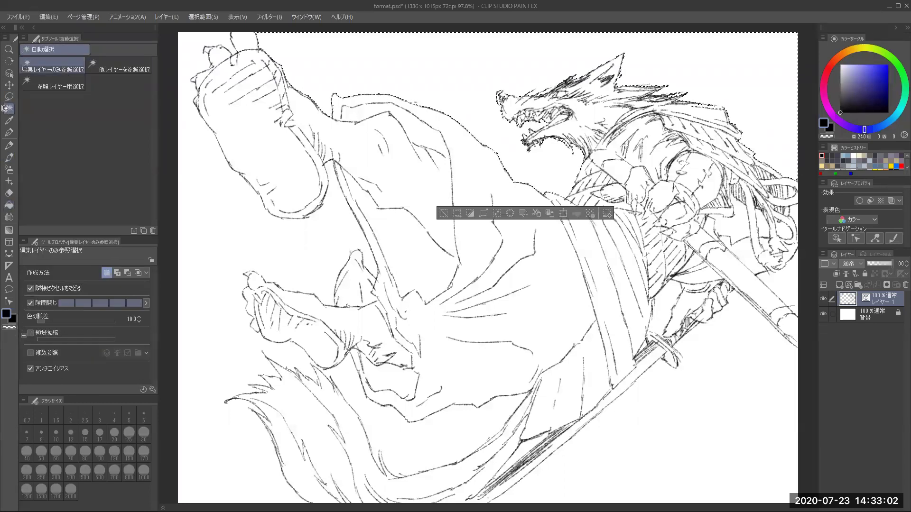
pyautogui.keyDown('shift'); pyautogui.click(665, 444); pyautogui.keyUp('shift')
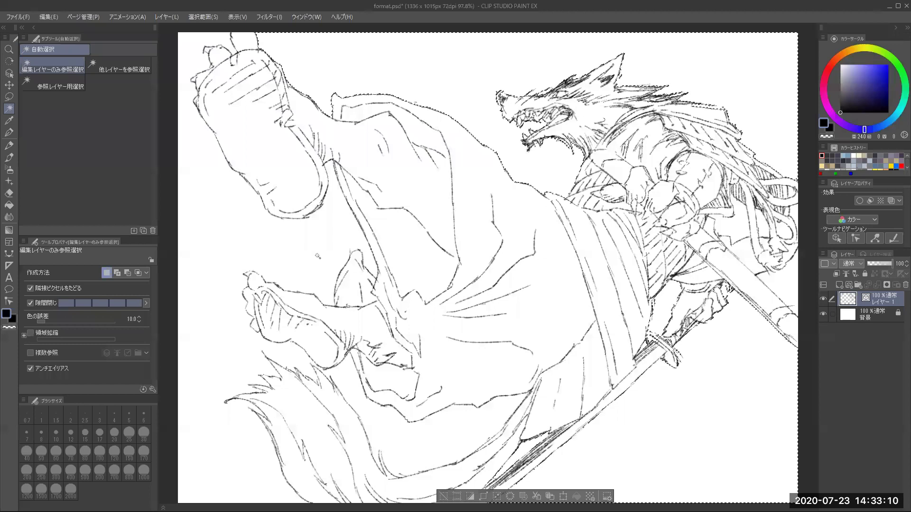
pyautogui.keyDown('shift'); pyautogui.click(261, 339); pyautogui.keyUp('shift')
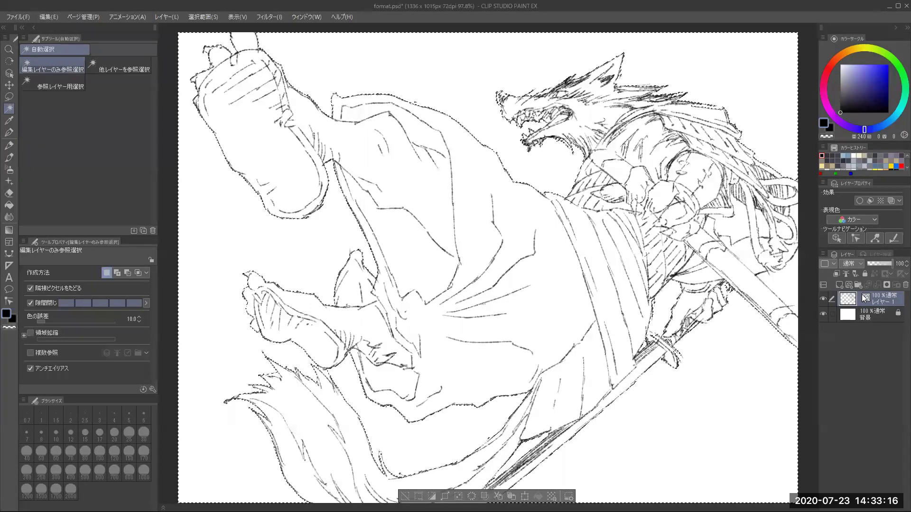
# Create a new layer, fill the selected background with saturated blue and clear the selection
pyautogui.hotkey('ctrl', 'shift', 'n')
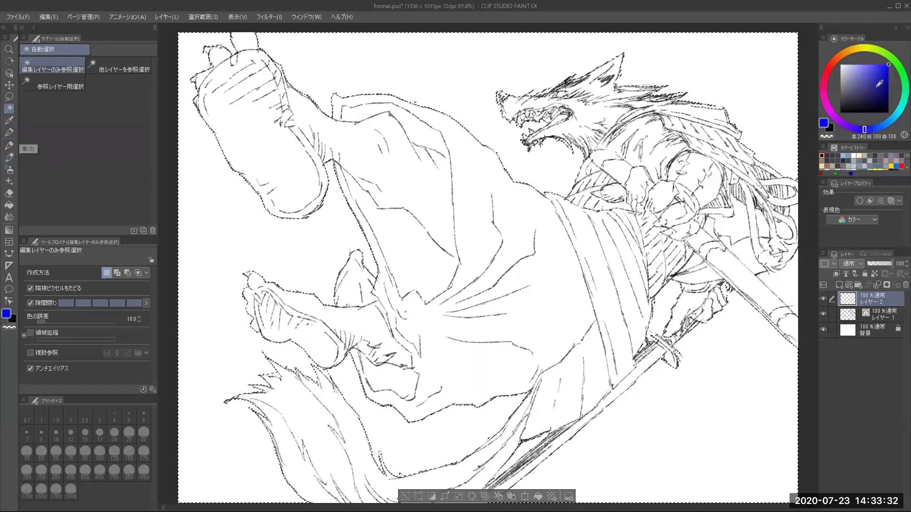
pyautogui.hotkey('alt', 'BackSpace')
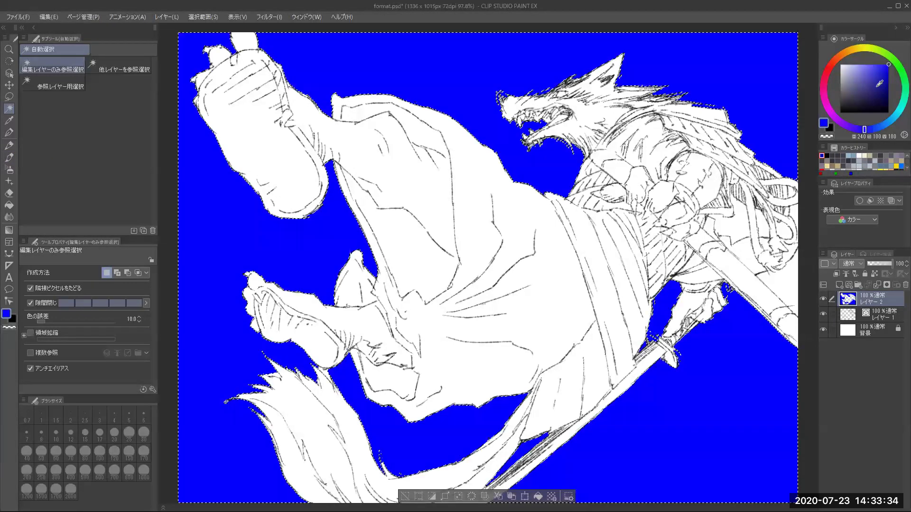
pyautogui.hotkey('ctrl', 'd')
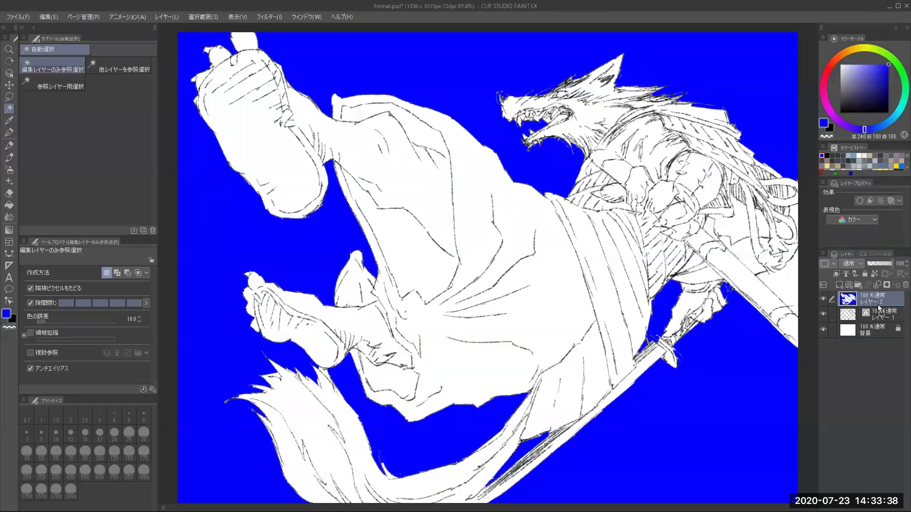
# Move the blue fill layer below the line art, load its filled area as a selection and hide it
pyautogui.moveTo(851, 327); pyautogui.dragTo(850, 326)
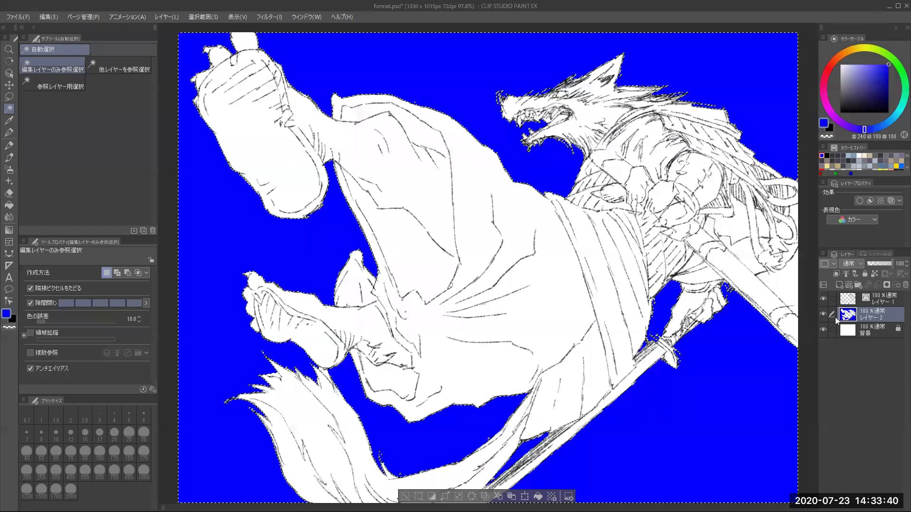
pyautogui.click(824, 314)
pyautogui.click(875, 330)
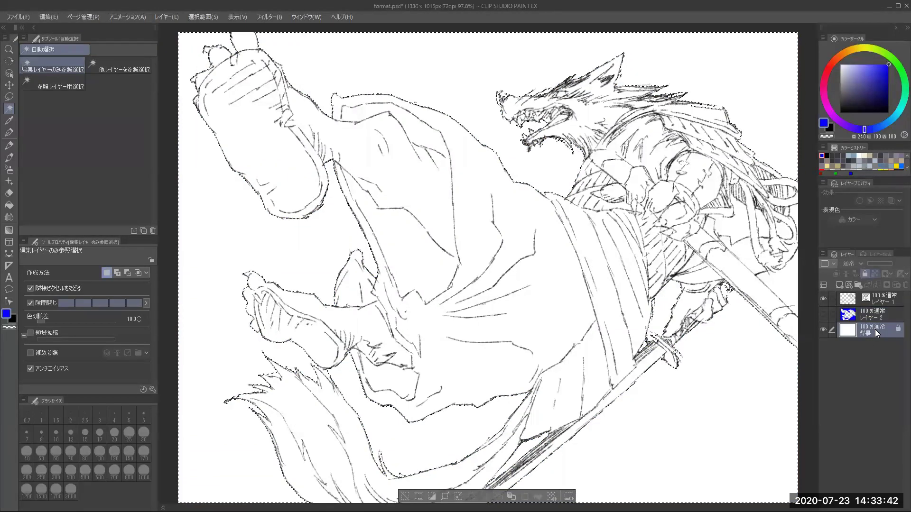
pyautogui.click(862, 314)
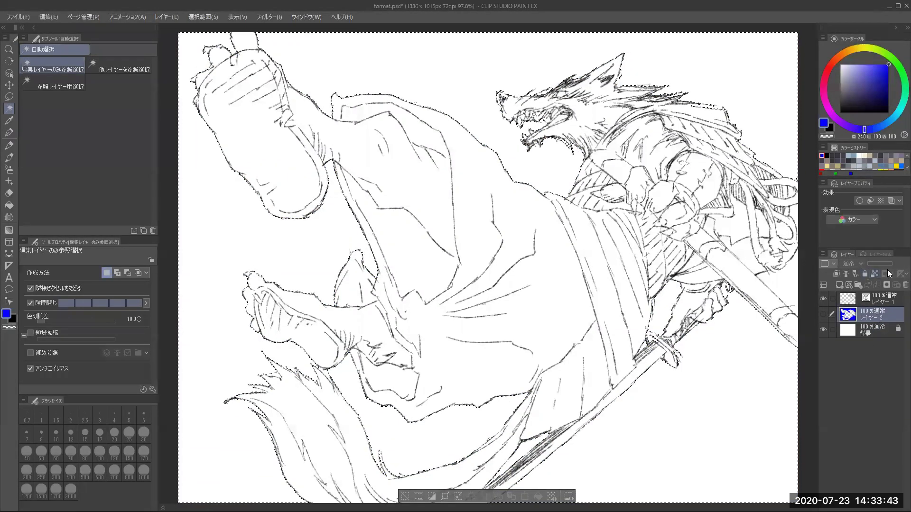
# Create a new layer above the hidden blue one, fill the figure's silhouette with muted purple and clear the selection
pyautogui.click(839, 285)
pyautogui.click(828, 109)
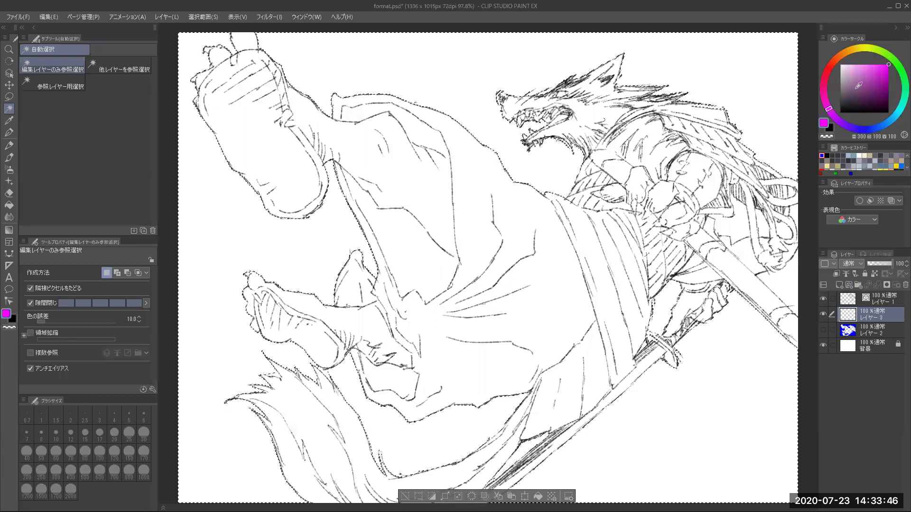
pyautogui.click(850, 81)
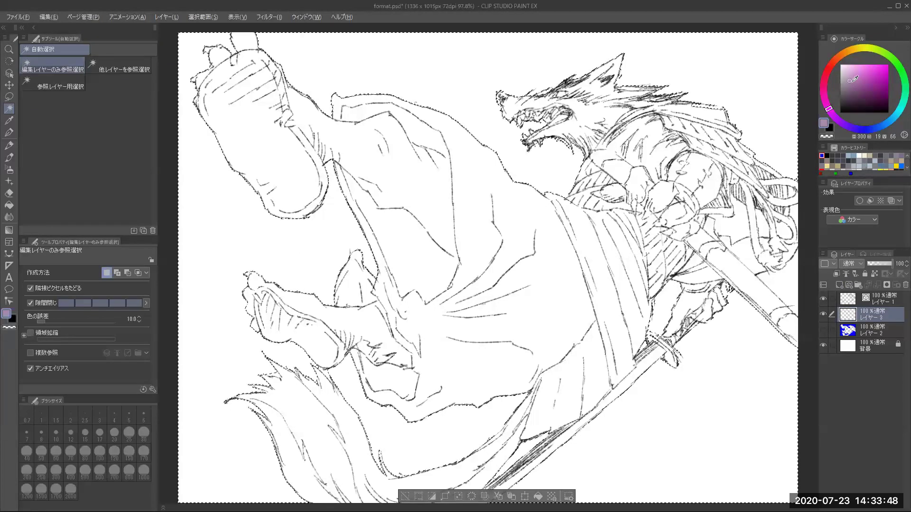
pyautogui.hotkey('alt', 'Delete')
pyautogui.hotkey('ctrl', 'z')
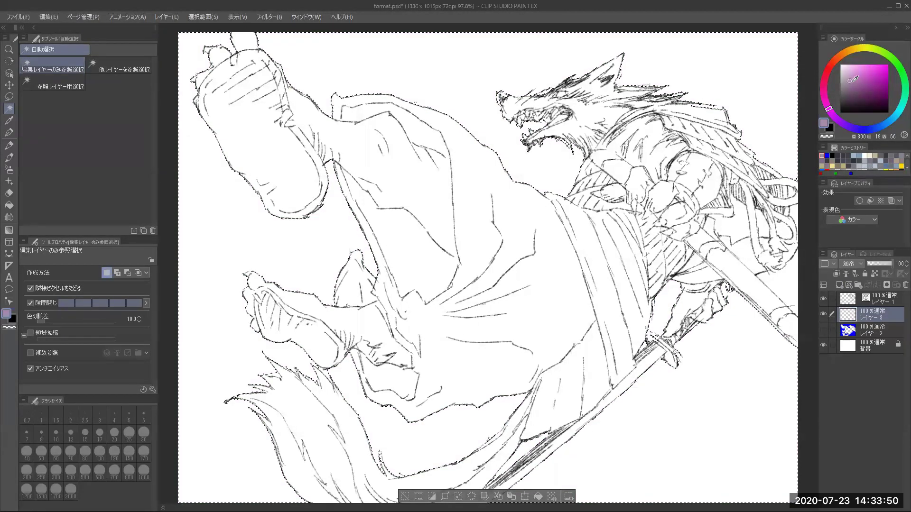
pyautogui.hotkey('alt', 'BackSpace')
pyautogui.hotkey('ctrl', 'd')
# Make a large circular selection behind the wolf's head and upper body, cut off by the canvas's upper-right corner
pyautogui.click(871, 343)
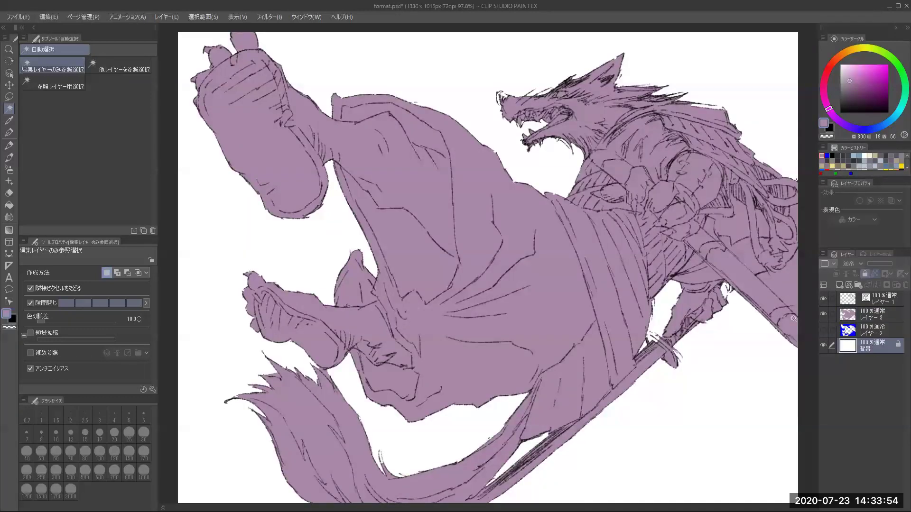
pyautogui.click(9, 97)
pyautogui.click(59, 113)
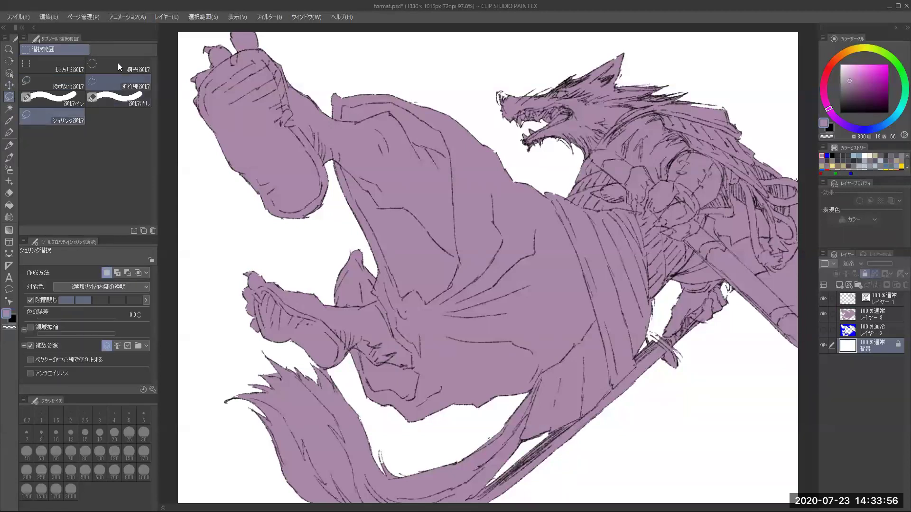
pyautogui.click(119, 65)
pyautogui.scroll(-2, 646, 138)
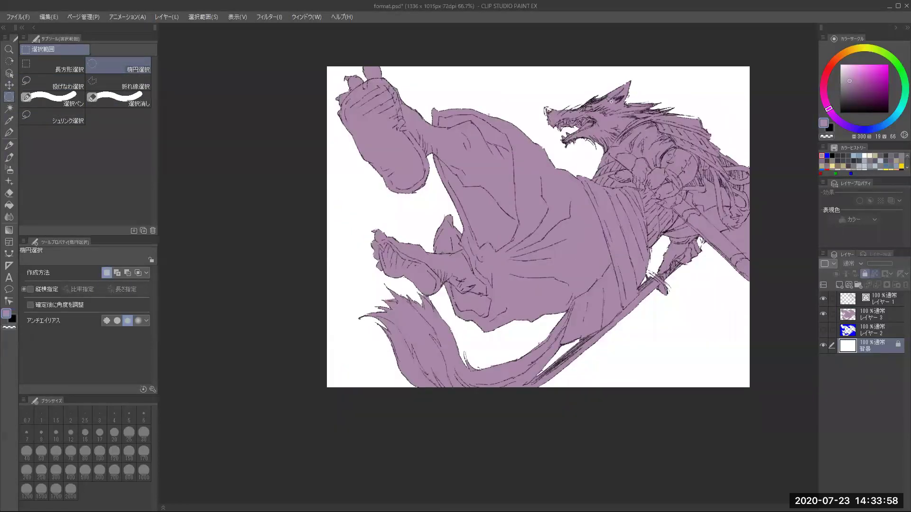
pyautogui.moveTo(583, 56); pyautogui.dragTo(776, 247)
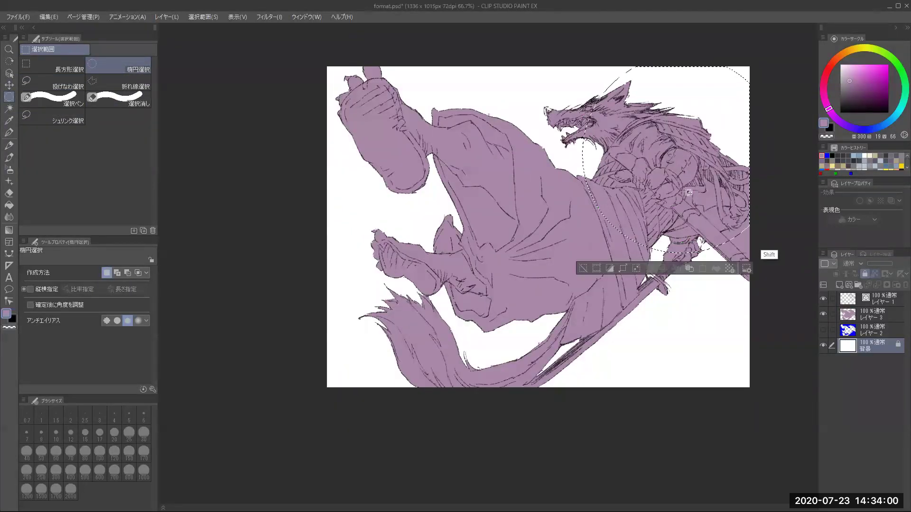
pyautogui.moveTo(700, 177)
pyautogui.mouseDown()
pyautogui.moveTo(716, 175)
pyautogui.moveTo(732, 189)
pyautogui.moveTo(699, 181)
pyautogui.mouseUp()
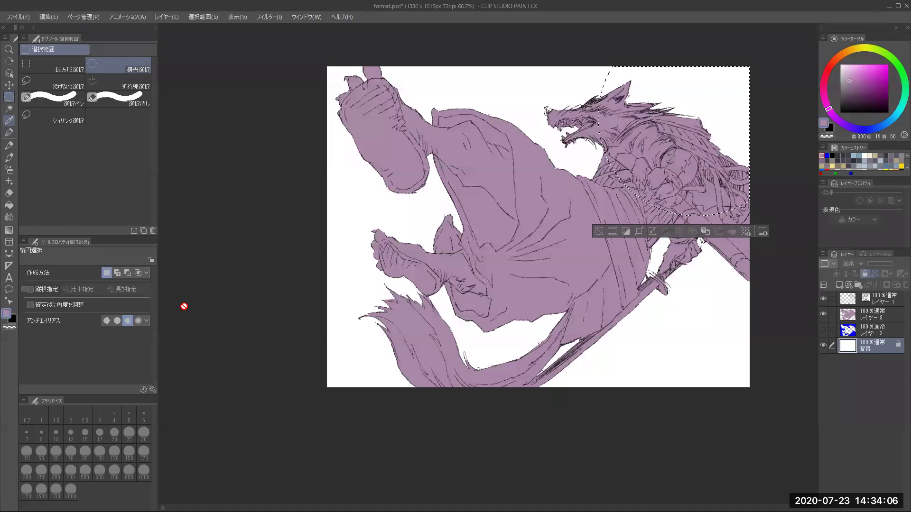
# Set up the flat watercolour brush (水彩平筆) with bright yellow and create a new layer directly beneath the purple silhouette
pyautogui.press('b')
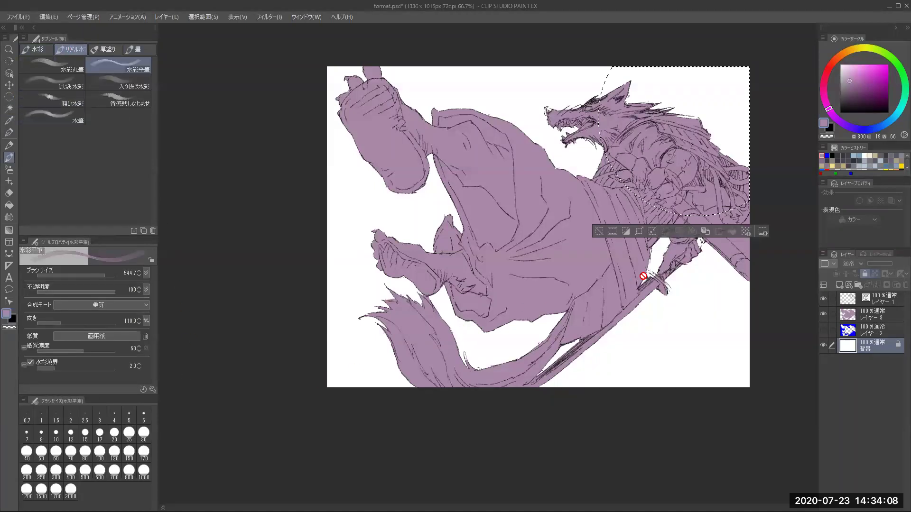
pyautogui.moveTo(865, 47); pyautogui.dragTo(861, 47)
pyautogui.moveTo(882, 71); pyautogui.dragTo(887, 59)
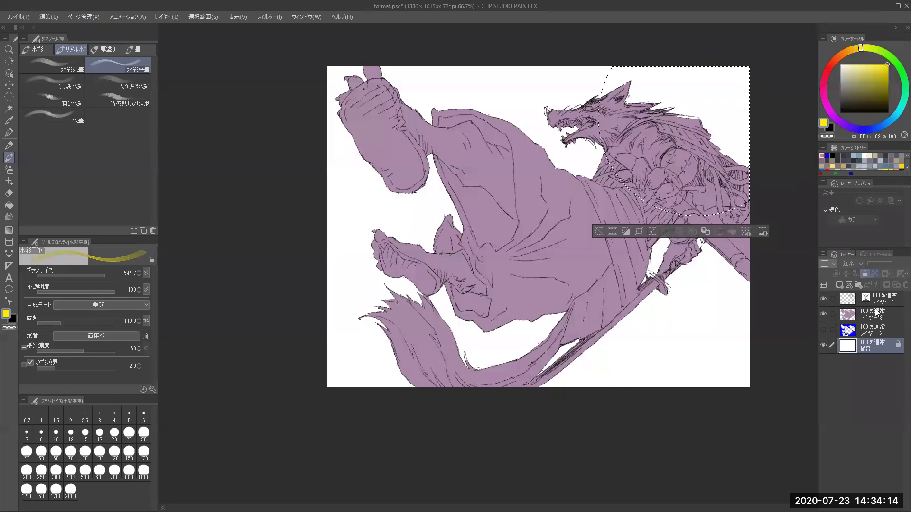
pyautogui.click(873, 299)
pyautogui.click(876, 347)
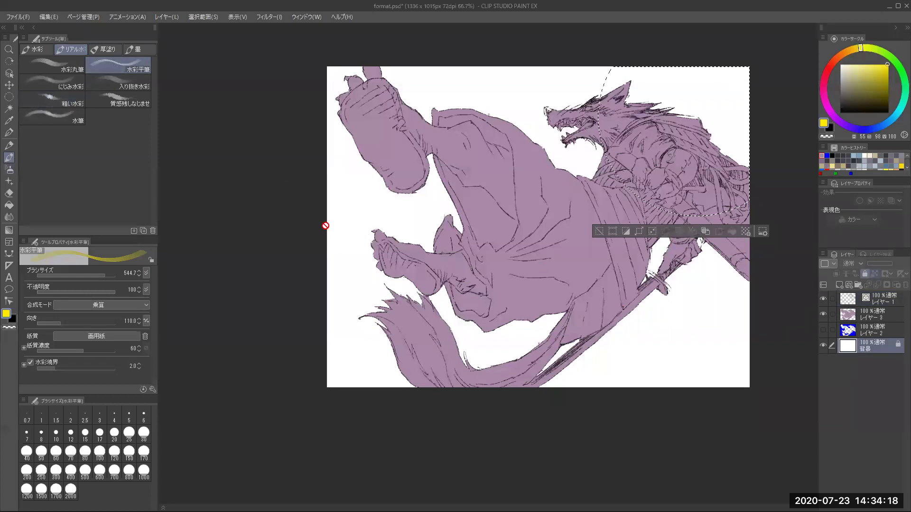
pyautogui.click(52, 66)
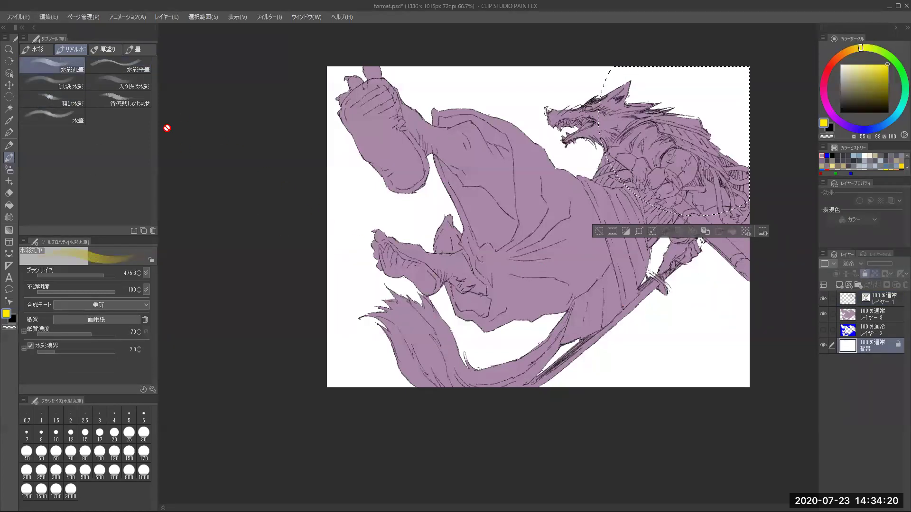
pyautogui.click(146, 64)
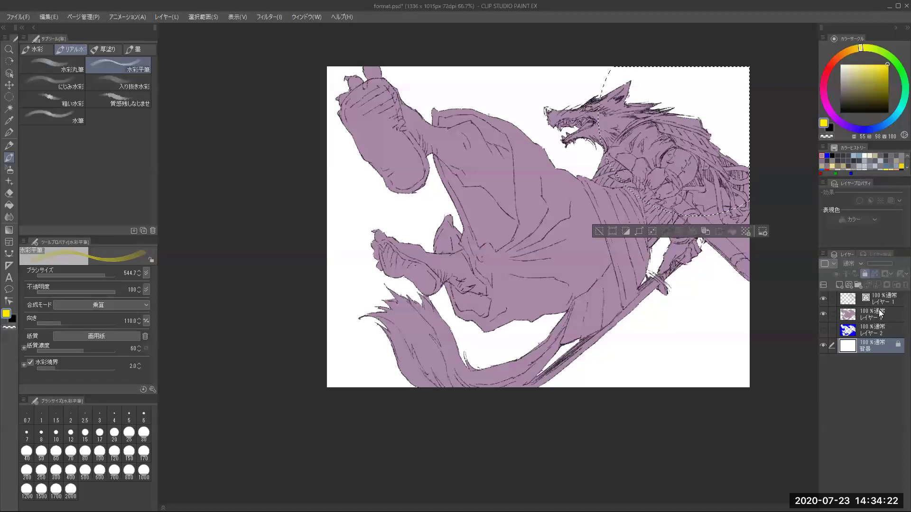
pyautogui.click(892, 297)
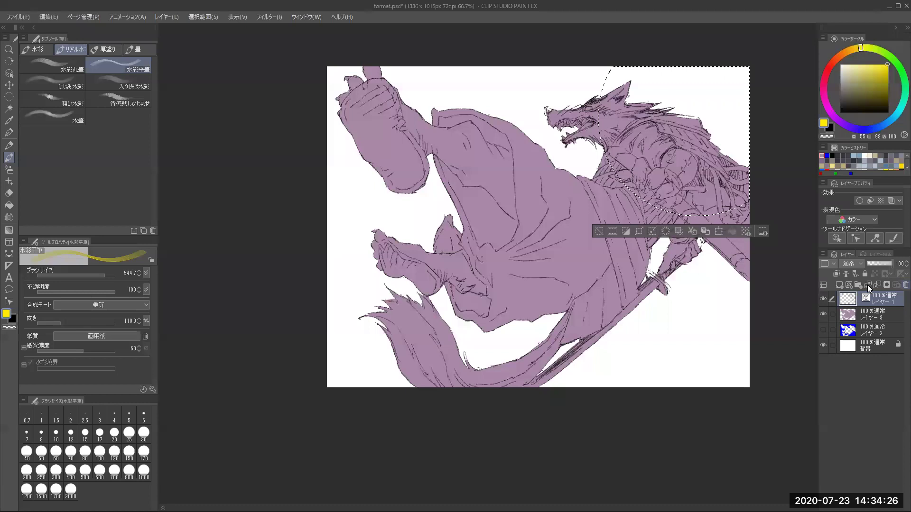
pyautogui.click(872, 332)
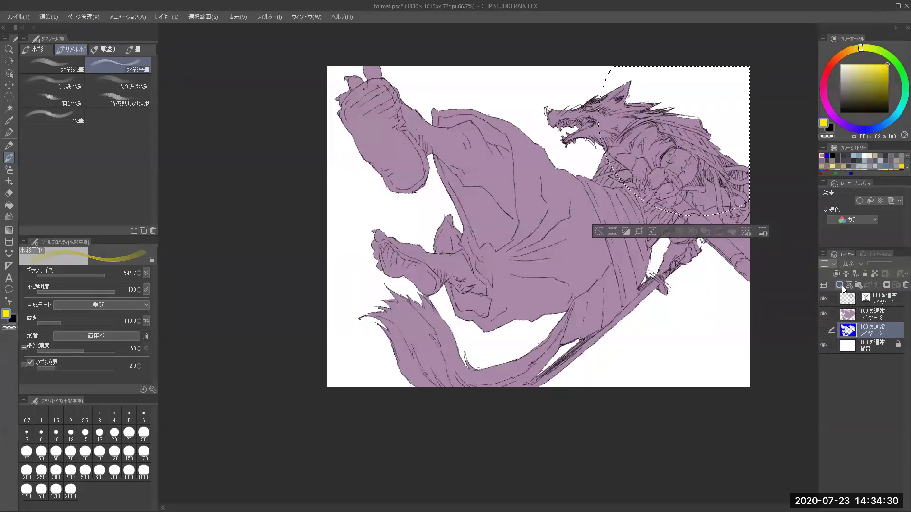
pyautogui.click(840, 285)
pyautogui.moveTo(509, 209)
pyautogui.mouseDown()
pyautogui.moveTo(639, 326)
pyautogui.moveTo(612, 372)
pyautogui.mouseUp()
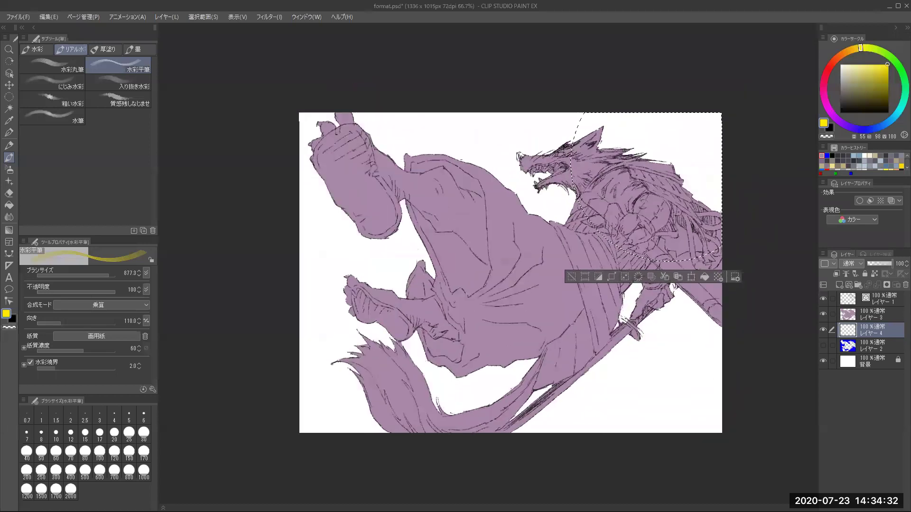
# Rename the line art layer "line", the purple silhouette layer "mask" and the new empty layer "background"
pyautogui.doubleClick(886, 302)
pyautogui.write('line')
pyautogui.press('Return')
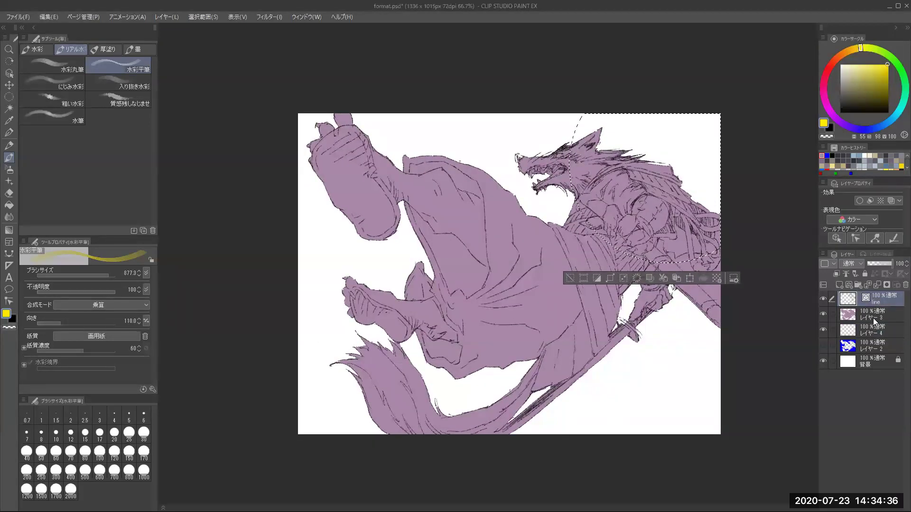
pyautogui.doubleClick(873, 318)
pyautogui.write('mask')
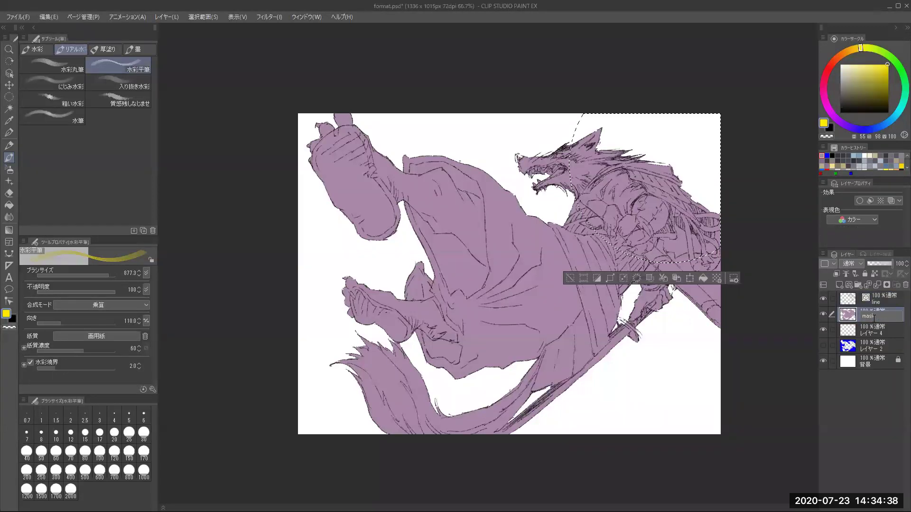
pyautogui.doubleClick(875, 331)
pyautogui.write('background')
pyautogui.press('Return')
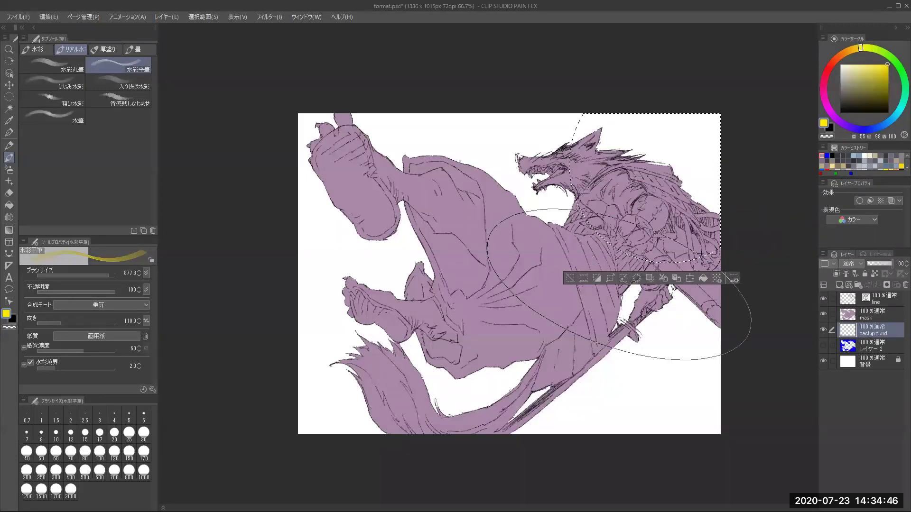
# Wash the selected circle with yellow on the background layer and, with the selection inverted, the remaining area with pale blue
pyautogui.moveTo(619, 285); pyautogui.dragTo(631, 9)
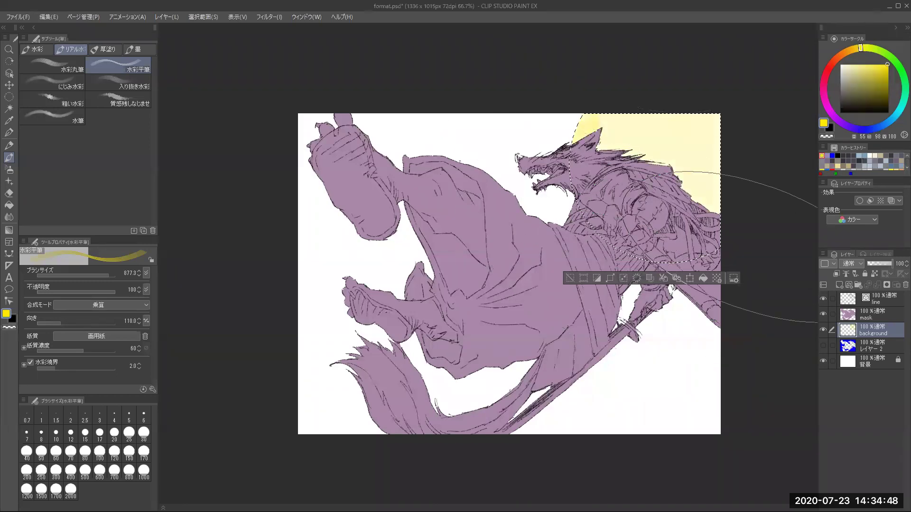
pyautogui.hotkey('ctrl', 'shift', 'i')
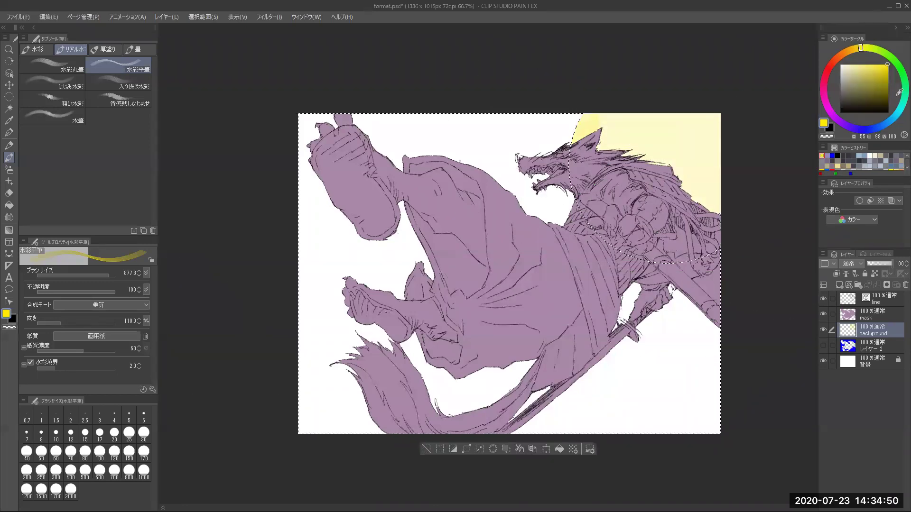
pyautogui.click(883, 125)
pyautogui.click(859, 72)
pyautogui.moveTo(673, 394)
pyautogui.mouseDown()
pyautogui.moveTo(617, 123)
pyautogui.moveTo(612, 448)
pyautogui.mouseUp()
pyautogui.hotkey('ctrl', 'z')
pyautogui.keyDown('ctrl'); pyautogui.keyDown('alt'); pyautogui.moveTo(602, 399); pyautogui.dragTo(749, 399); pyautogui.keyUp('alt'); pyautogui.keyUp('ctrl')
pyautogui.moveTo(361, 143)
pyautogui.mouseDown()
pyautogui.moveTo(323, 395)
pyautogui.moveTo(518, 320)
pyautogui.moveTo(610, 203)
pyautogui.mouseUp()
# Paint sweeping curved blue-grey bands around the feet and tail across the pale blue background and clear the selection
pyautogui.click(863, 71)
pyautogui.moveTo(854, 79); pyautogui.dragTo(850, 84)
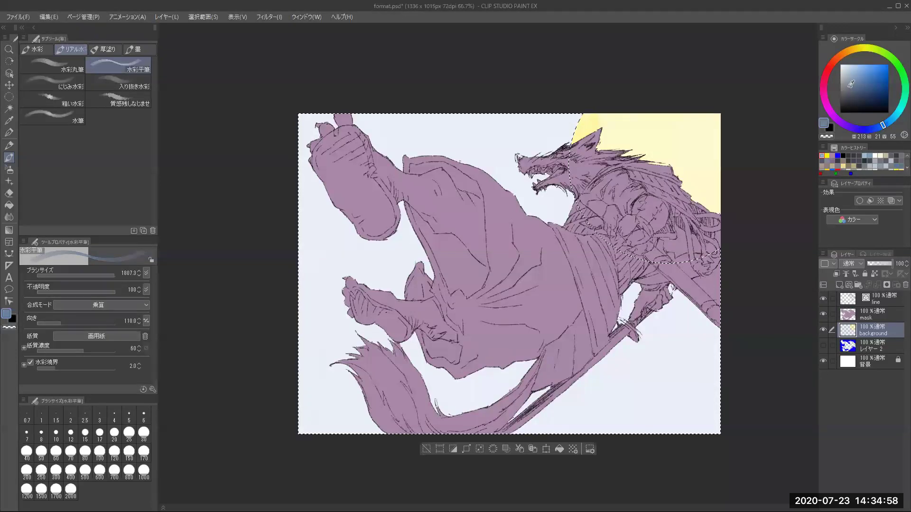
pyautogui.keyDown('ctrl'); pyautogui.keyDown('alt'); pyautogui.moveTo(561, 135); pyautogui.dragTo(401, 135); pyautogui.keyUp('alt'); pyautogui.keyUp('ctrl')
pyautogui.moveTo(396, 94)
pyautogui.mouseDown()
pyautogui.moveTo(377, 161)
pyautogui.moveTo(509, 314)
pyautogui.mouseUp()
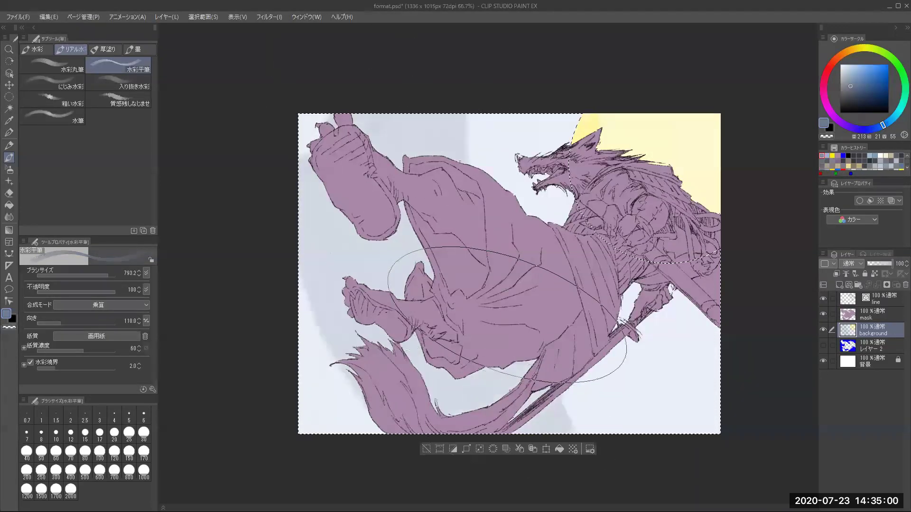
pyautogui.keyDown('ctrl'); pyautogui.keyDown('alt'); pyautogui.moveTo(465, 221); pyautogui.dragTo(397, 221); pyautogui.keyUp('alt'); pyautogui.keyUp('ctrl')
pyautogui.hotkey('ctrl', 'z')
pyautogui.moveTo(852, 85); pyautogui.dragTo(851, 93)
pyautogui.moveTo(387, 83)
pyautogui.mouseDown()
pyautogui.moveTo(385, 134)
pyautogui.moveTo(629, 448)
pyautogui.mouseUp()
pyautogui.moveTo(357, 94)
pyautogui.mouseDown()
pyautogui.moveTo(469, 369)
pyautogui.moveTo(589, 453)
pyautogui.moveTo(337, 427)
pyautogui.moveTo(413, 461)
pyautogui.moveTo(301, 341)
pyautogui.moveTo(454, 473)
pyautogui.mouseUp()
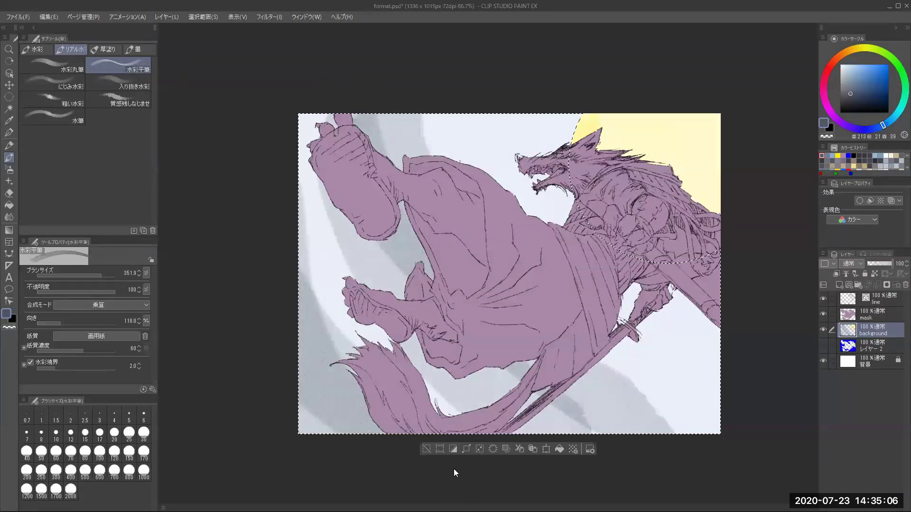
pyautogui.hotkey('ctrl', 'd')
pyautogui.moveTo(642, 377); pyautogui.dragTo(631, 396)
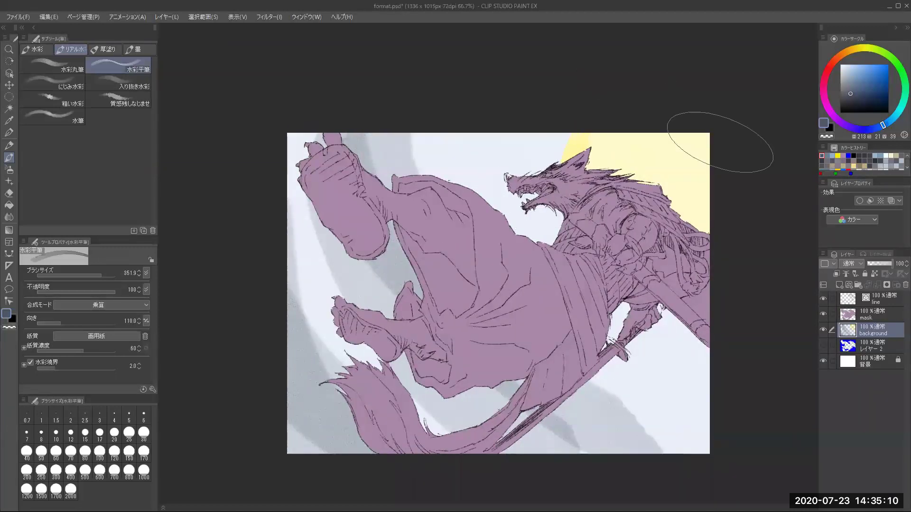
# Lock the mask layer's transparent pixels and set up an enlarged flat oil brush (油彩平筆) with a greyish-blue colour
pyautogui.click(879, 321)
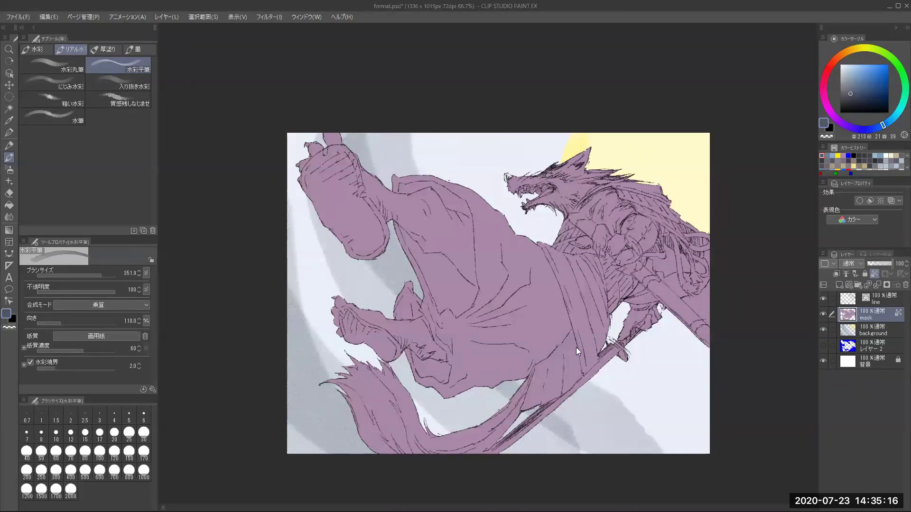
pyautogui.hotkey('ctrl', '0')
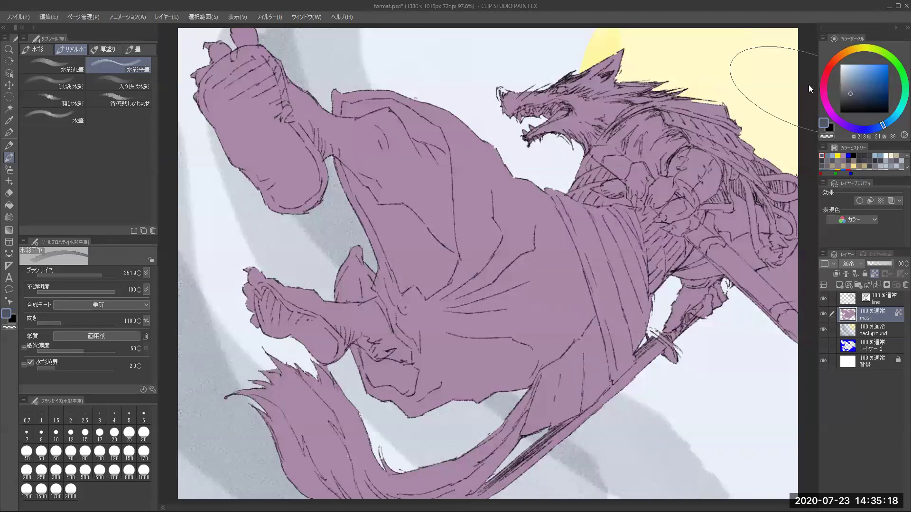
pyautogui.click(843, 84)
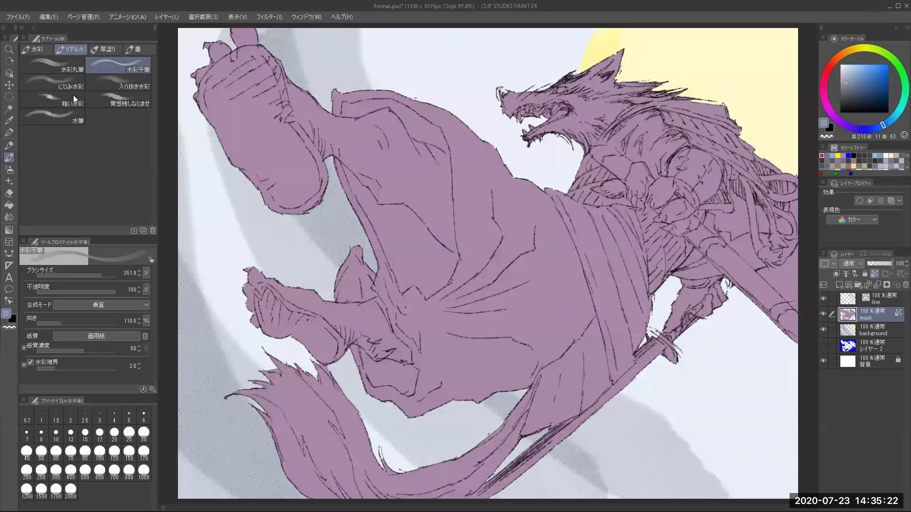
pyautogui.click(106, 49)
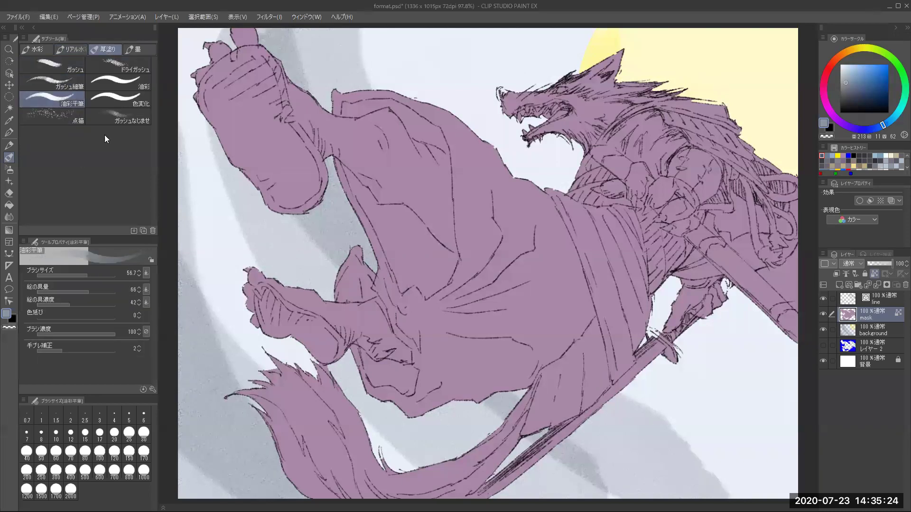
pyautogui.moveTo(545, 275); pyautogui.dragTo(576, 312)
# Paint the wolf's head and mane light blue-grey on the mask layer
pyautogui.moveTo(505, 126)
pyautogui.mouseDown()
pyautogui.moveTo(547, 130)
pyautogui.moveTo(569, 161)
pyautogui.mouseUp()
pyautogui.hotkey('ctrl', 'z')
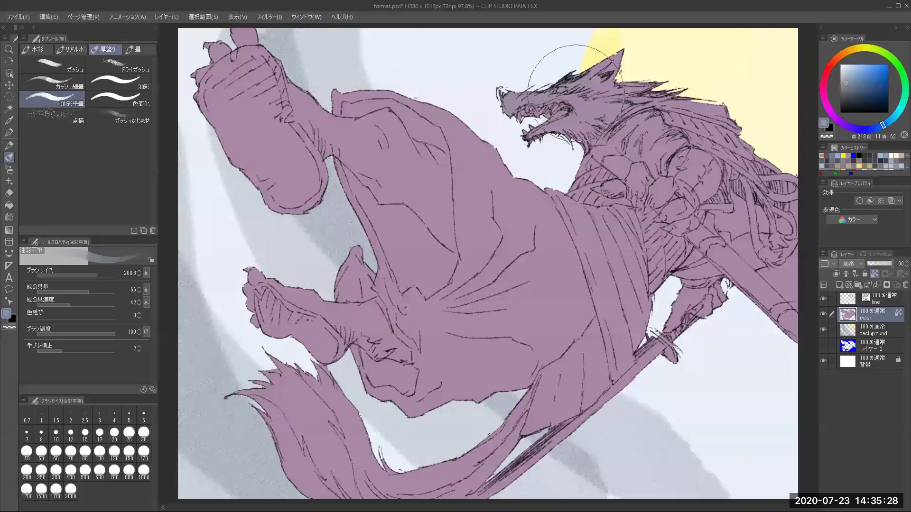
pyautogui.click(849, 67)
pyautogui.moveTo(550, 89)
pyautogui.mouseDown()
pyautogui.moveTo(632, 65)
pyautogui.moveTo(625, 72)
pyautogui.moveTo(624, 63)
pyautogui.moveTo(553, 87)
pyautogui.moveTo(585, 67)
pyautogui.moveTo(524, 109)
pyautogui.moveTo(513, 105)
pyautogui.moveTo(542, 91)
pyautogui.moveTo(622, 82)
pyautogui.moveTo(624, 96)
pyautogui.moveTo(599, 135)
pyautogui.moveTo(563, 133)
pyautogui.moveTo(603, 97)
pyautogui.moveTo(694, 112)
pyautogui.moveTo(670, 127)
pyautogui.moveTo(646, 102)
pyautogui.moveTo(757, 143)
pyautogui.moveTo(703, 139)
pyautogui.moveTo(680, 117)
pyautogui.moveTo(699, 109)
pyautogui.moveTo(625, 86)
pyautogui.mouseUp()
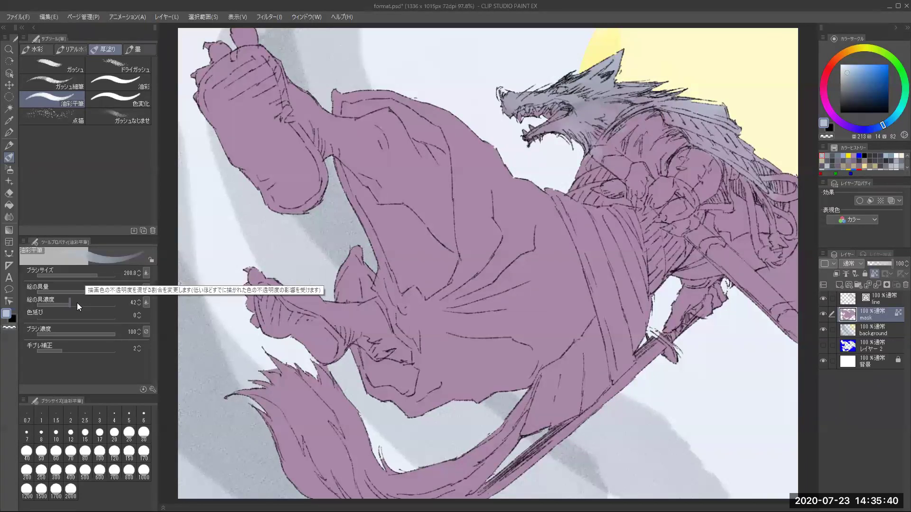
pyautogui.moveTo(585, 97)
pyautogui.mouseDown()
pyautogui.moveTo(552, 124)
pyautogui.moveTo(641, 98)
pyautogui.moveTo(586, 135)
pyautogui.moveTo(610, 120)
pyautogui.moveTo(570, 137)
pyautogui.mouseUp()
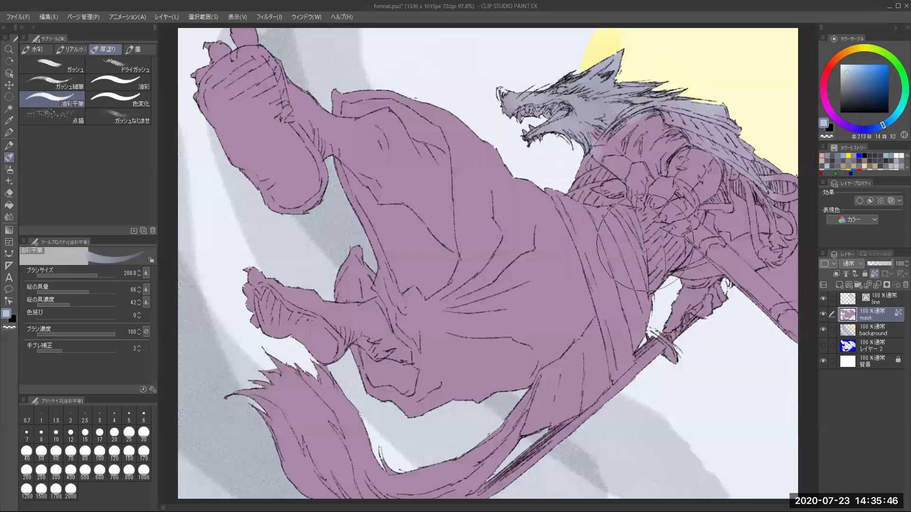
# Shade the neck, chest and shoulder beneath the wolf's head with a dark muted purple on the mask layer
pyautogui.moveTo(828, 94); pyautogui.dragTo(824, 100)
pyautogui.click(850, 95)
pyautogui.moveTo(624, 285); pyautogui.dragTo(608, 284)
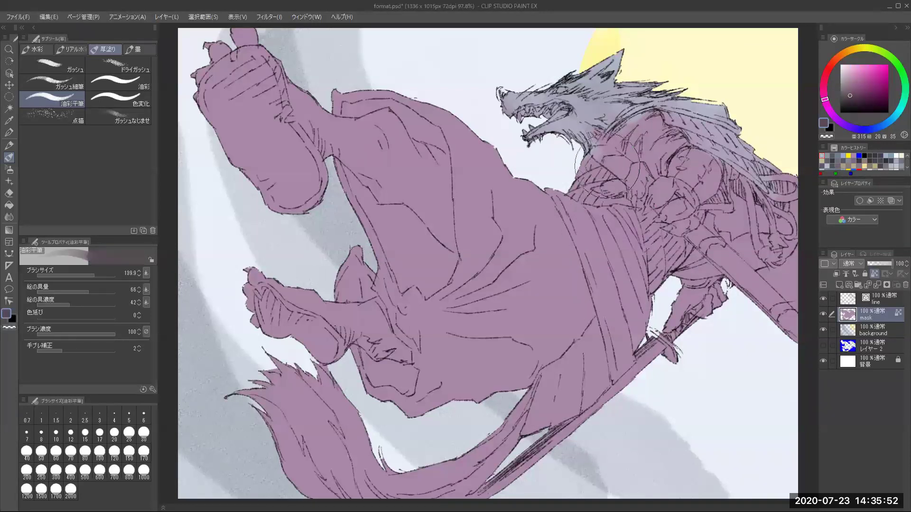
pyautogui.moveTo(627, 131)
pyautogui.mouseDown()
pyautogui.moveTo(579, 171)
pyautogui.moveTo(602, 204)
pyautogui.moveTo(595, 182)
pyautogui.moveTo(576, 189)
pyautogui.moveTo(617, 128)
pyautogui.moveTo(645, 121)
pyautogui.moveTo(568, 138)
pyautogui.moveTo(659, 147)
pyautogui.moveTo(645, 142)
pyautogui.moveTo(664, 178)
pyautogui.moveTo(683, 152)
pyautogui.moveTo(699, 161)
pyautogui.moveTo(681, 208)
pyautogui.moveTo(723, 193)
pyautogui.moveTo(719, 237)
pyautogui.mouseUp()
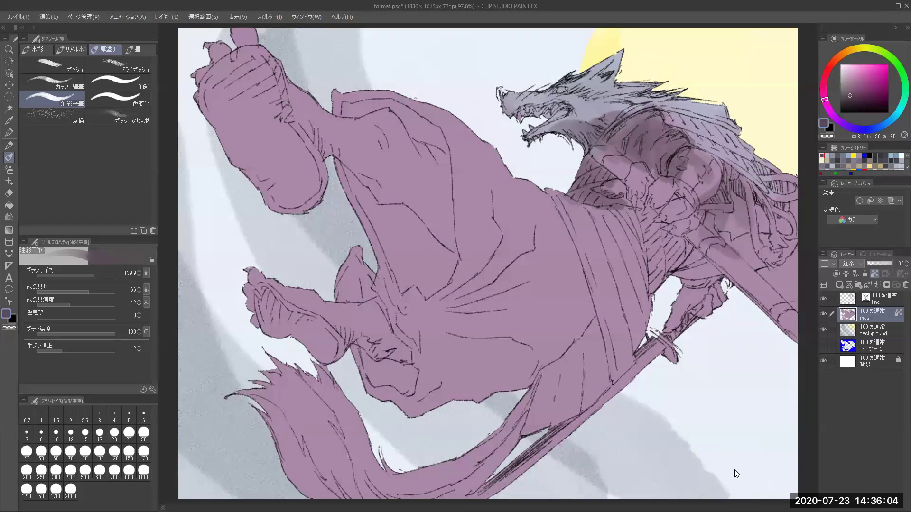
# Auto-select the gaps between the cords and below the shaft from the line layer, erase them from the mask layer, and deselect
pyautogui.click(10, 110)
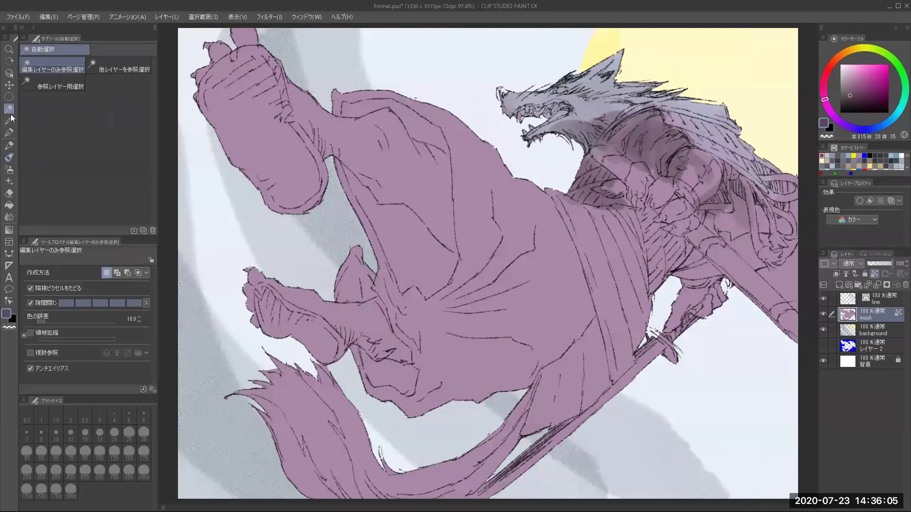
pyautogui.click(878, 300)
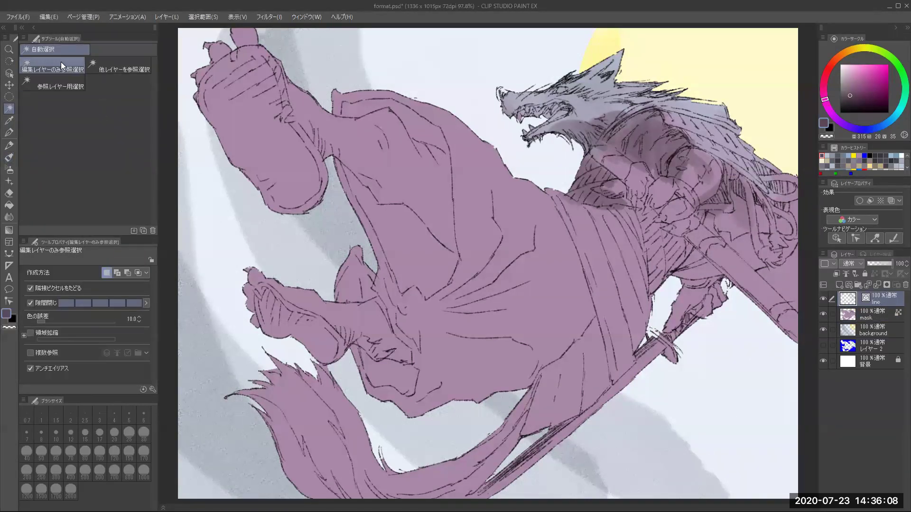
pyautogui.click(735, 220)
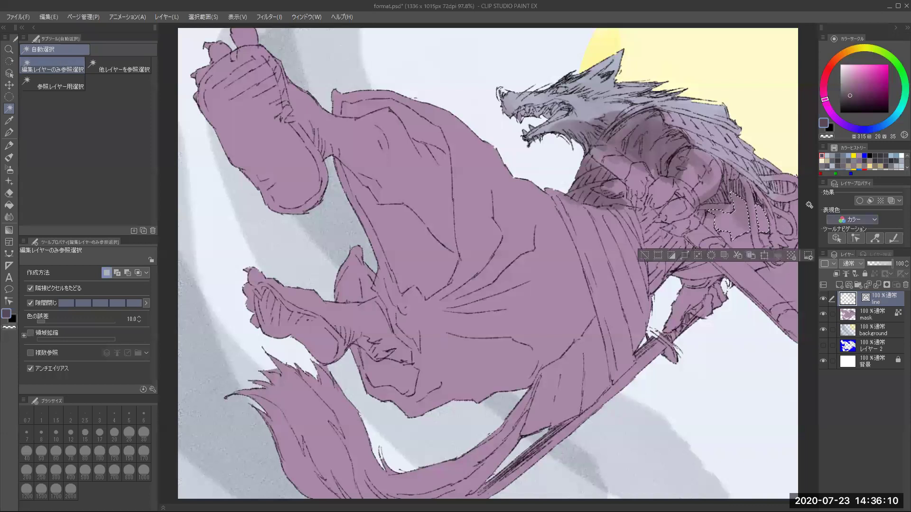
pyautogui.keyDown('shift'); pyautogui.click(785, 227); pyautogui.keyUp('shift')
pyautogui.keyDown('shift'); pyautogui.click(791, 285); pyautogui.keyUp('shift')
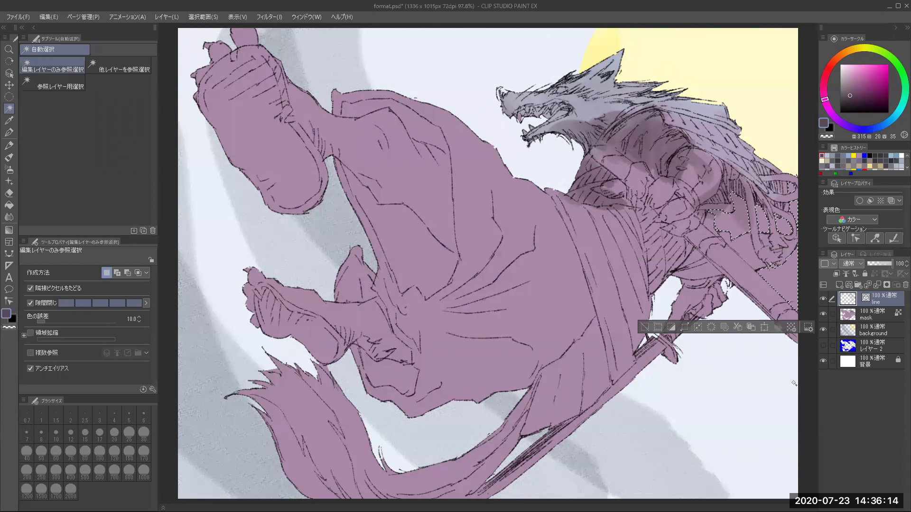
pyautogui.click(852, 317)
pyautogui.press('Delete')
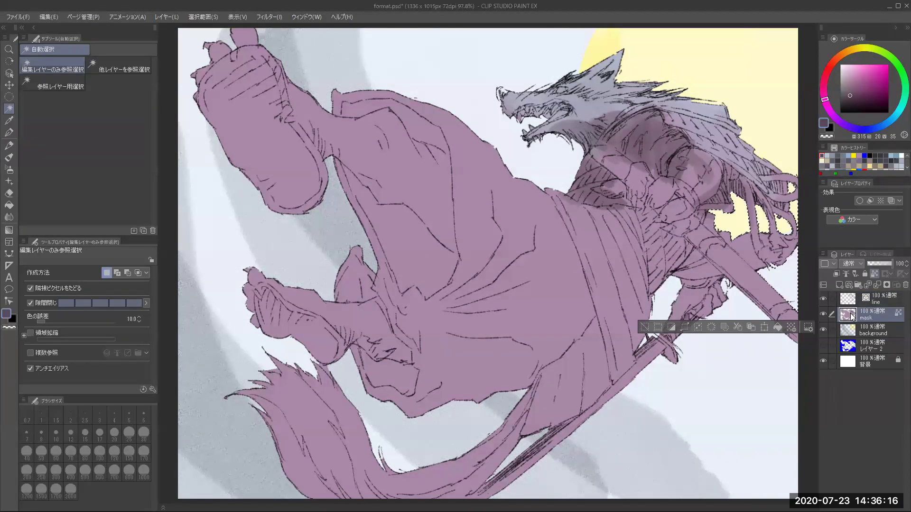
pyautogui.hotkey('ctrl', 'd')
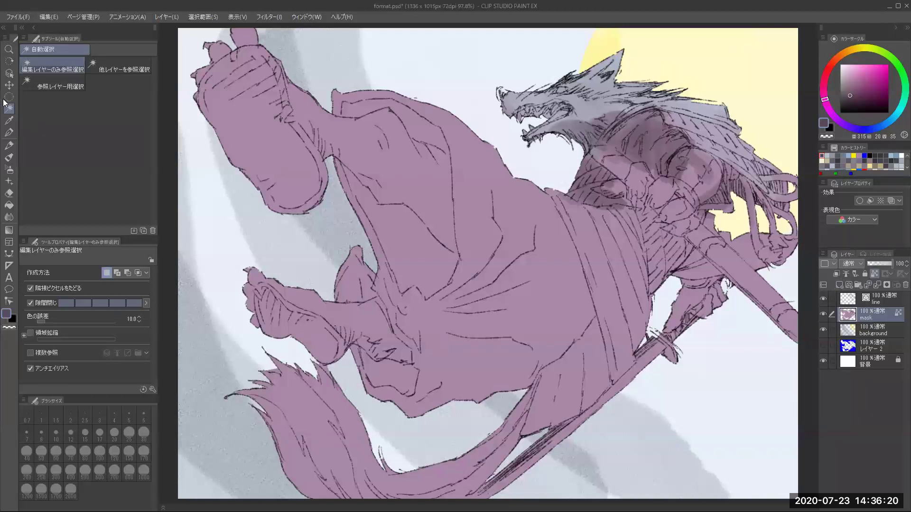
# Paint the pointed mane section behind the shoulder white with the flat oil brush (油彩平筆)
pyautogui.click(9, 145)
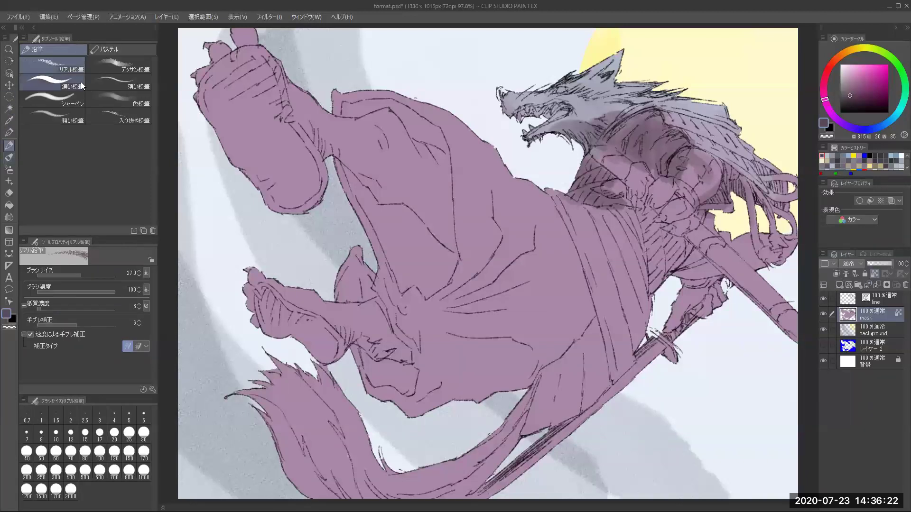
pyautogui.click(12, 158)
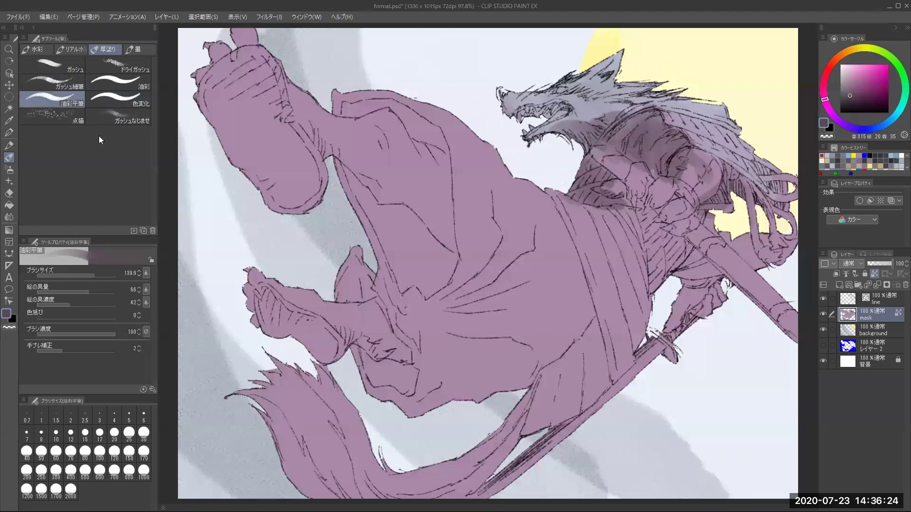
pyautogui.moveTo(847, 69); pyautogui.dragTo(821, 49)
pyautogui.moveTo(475, 243)
pyautogui.keyDown('ctrl'); pyautogui.keyDown('alt'); pyautogui.mouseDown()
pyautogui.moveTo(498, 243)
pyautogui.moveTo(476, 242)
pyautogui.mouseUp(); pyautogui.keyUp('alt'); pyautogui.keyUp('ctrl')
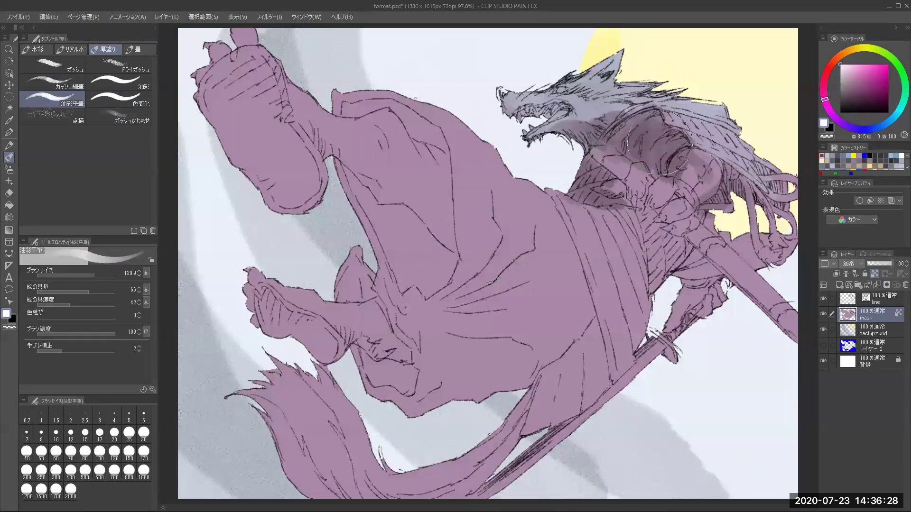
pyautogui.moveTo(676, 117)
pyautogui.mouseDown()
pyautogui.moveTo(751, 130)
pyautogui.moveTo(715, 140)
pyautogui.moveTo(768, 178)
pyautogui.moveTo(708, 119)
pyautogui.moveTo(667, 97)
pyautogui.moveTo(665, 107)
pyautogui.moveTo(717, 135)
pyautogui.moveTo(674, 99)
pyautogui.moveTo(673, 145)
pyautogui.moveTo(698, 176)
pyautogui.moveTo(680, 172)
pyautogui.moveTo(735, 169)
pyautogui.mouseUp()
# Paint the hands, the rounded shoulder form and the long weapon shaft white using a smaller brush
pyautogui.keyDown('ctrl'); pyautogui.keyDown('alt'); pyautogui.moveTo(717, 106); pyautogui.dragTo(699, 105); pyautogui.keyUp('alt'); pyautogui.keyUp('ctrl')
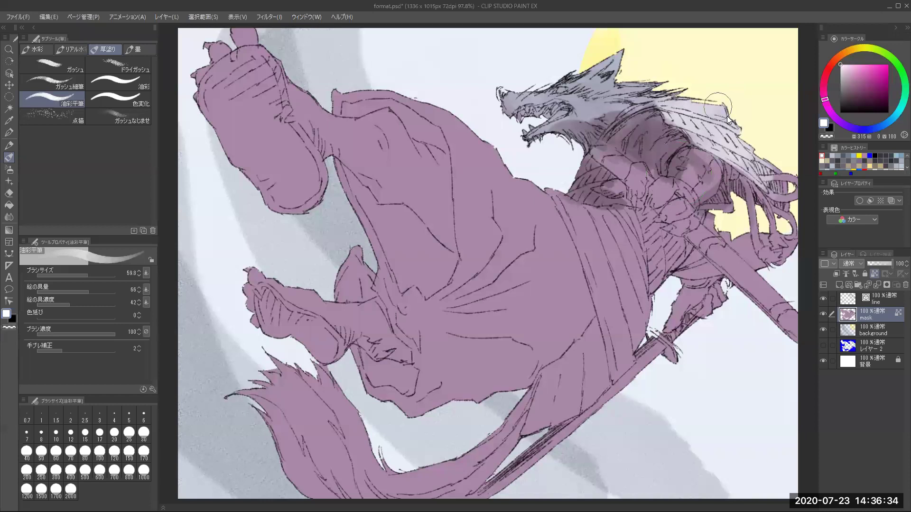
pyautogui.moveTo(710, 178)
pyautogui.mouseDown()
pyautogui.moveTo(678, 171)
pyautogui.moveTo(684, 155)
pyautogui.moveTo(685, 169)
pyautogui.moveTo(706, 152)
pyautogui.moveTo(686, 194)
pyautogui.moveTo(688, 169)
pyautogui.moveTo(682, 175)
pyautogui.moveTo(675, 165)
pyautogui.moveTo(653, 194)
pyautogui.moveTo(676, 183)
pyautogui.moveTo(681, 201)
pyautogui.moveTo(665, 217)
pyautogui.moveTo(684, 194)
pyautogui.moveTo(704, 196)
pyautogui.moveTo(676, 223)
pyautogui.moveTo(685, 228)
pyautogui.moveTo(695, 224)
pyautogui.moveTo(645, 190)
pyautogui.moveTo(641, 173)
pyautogui.moveTo(636, 186)
pyautogui.moveTo(634, 169)
pyautogui.moveTo(619, 187)
pyautogui.mouseUp()
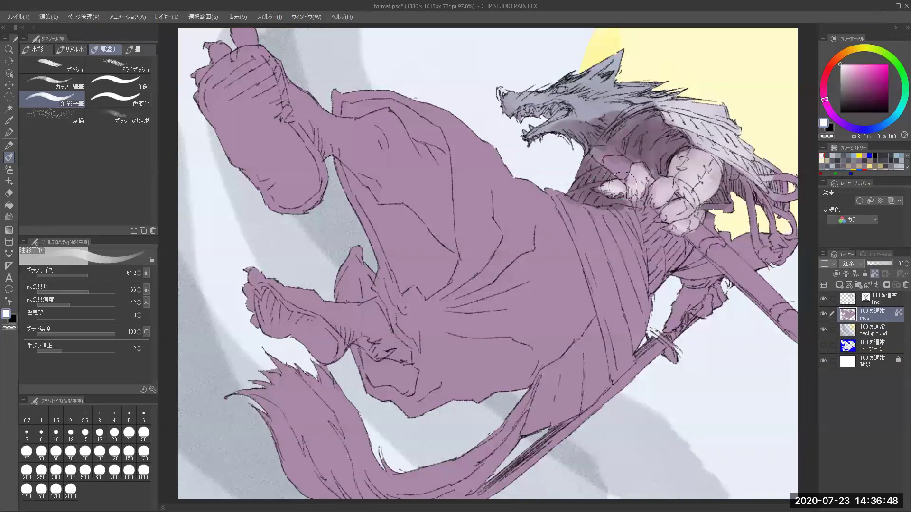
pyautogui.moveTo(602, 150)
pyautogui.mouseDown()
pyautogui.moveTo(624, 149)
pyautogui.moveTo(613, 159)
pyautogui.moveTo(601, 136)
pyautogui.moveTo(588, 141)
pyautogui.moveTo(582, 129)
pyautogui.moveTo(592, 164)
pyautogui.moveTo(621, 170)
pyautogui.moveTo(604, 152)
pyautogui.moveTo(718, 249)
pyautogui.moveTo(672, 198)
pyautogui.moveTo(741, 274)
pyautogui.moveTo(691, 233)
pyautogui.moveTo(805, 329)
pyautogui.moveTo(695, 230)
pyautogui.moveTo(786, 336)
pyautogui.moveTo(693, 244)
pyautogui.moveTo(797, 332)
pyautogui.mouseUp()
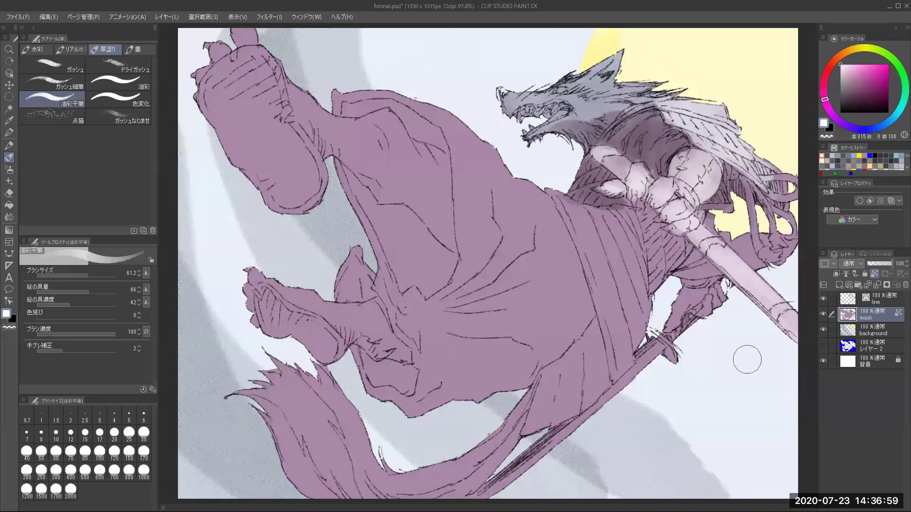
# Shade the weapon shaft dark grey along its length, leaving a light highlight down the middle
pyautogui.click(849, 103)
pyautogui.moveTo(593, 152)
pyautogui.mouseDown()
pyautogui.moveTo(662, 212)
pyautogui.moveTo(650, 195)
pyautogui.moveTo(664, 221)
pyautogui.moveTo(740, 280)
pyautogui.moveTo(807, 351)
pyautogui.mouseUp()
pyautogui.moveTo(704, 228); pyautogui.dragTo(800, 321)
pyautogui.moveTo(754, 275); pyautogui.dragTo(773, 300)
pyautogui.moveTo(710, 234); pyautogui.dragTo(784, 305)
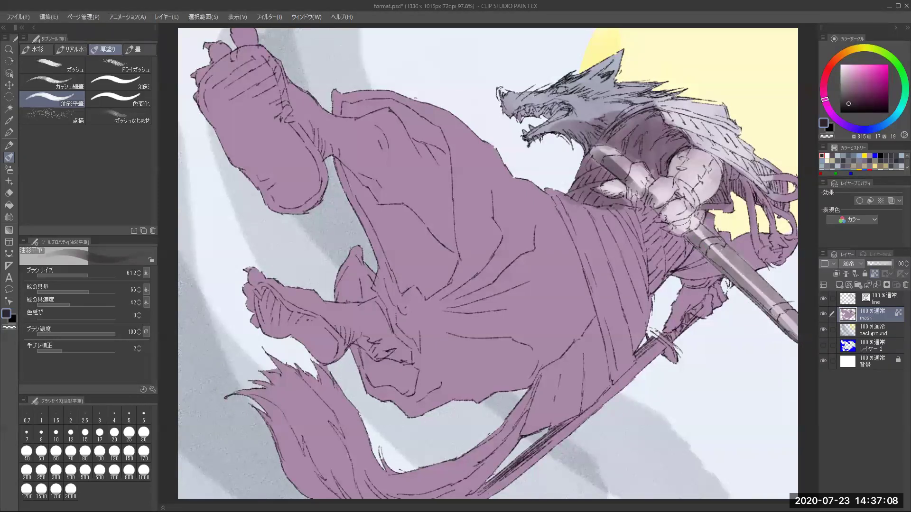
pyautogui.moveTo(628, 154)
pyautogui.mouseDown()
pyautogui.moveTo(616, 164)
pyautogui.moveTo(683, 205)
pyautogui.moveTo(776, 300)
pyautogui.moveTo(789, 328)
pyautogui.moveTo(761, 291)
pyautogui.moveTo(785, 309)
pyautogui.mouseUp()
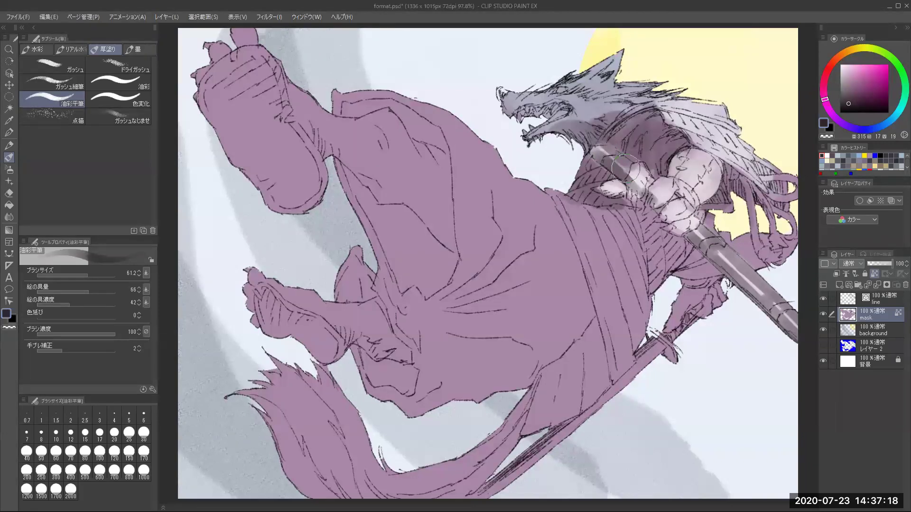
# Touch in black and dark grey strokes on the neck and chest fur around the upper end of the shaft
pyautogui.click(841, 112)
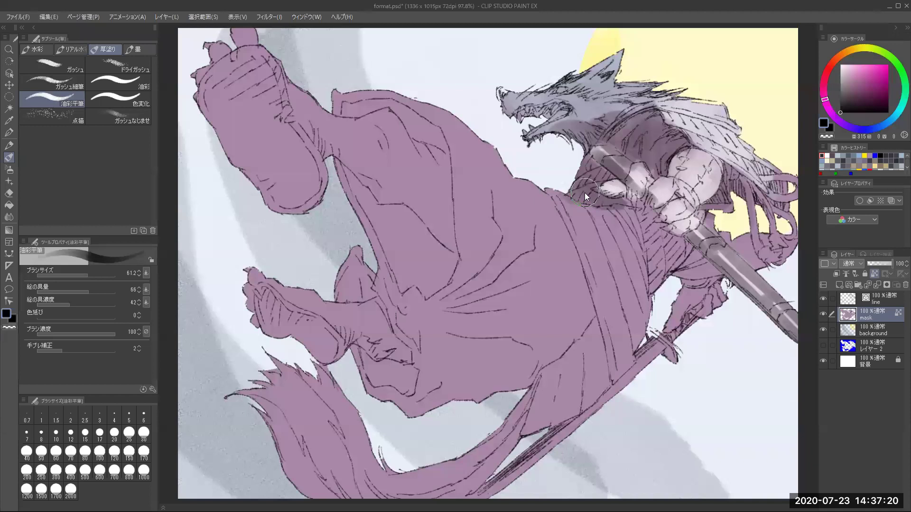
pyautogui.moveTo(582, 179)
pyautogui.mouseDown()
pyautogui.moveTo(591, 125)
pyautogui.moveTo(620, 132)
pyautogui.moveTo(574, 179)
pyautogui.moveTo(587, 155)
pyautogui.mouseUp()
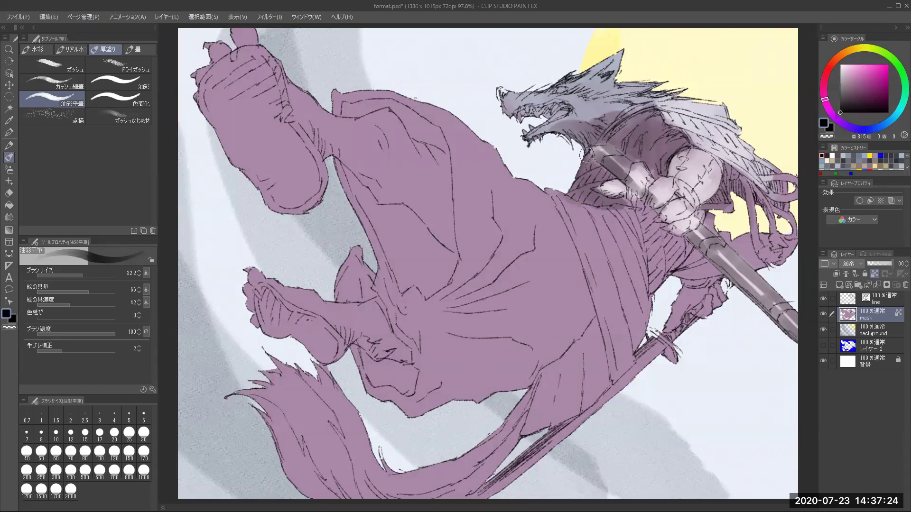
pyautogui.click(847, 98)
pyautogui.click(840, 92)
pyautogui.moveTo(625, 147); pyautogui.dragTo(638, 156)
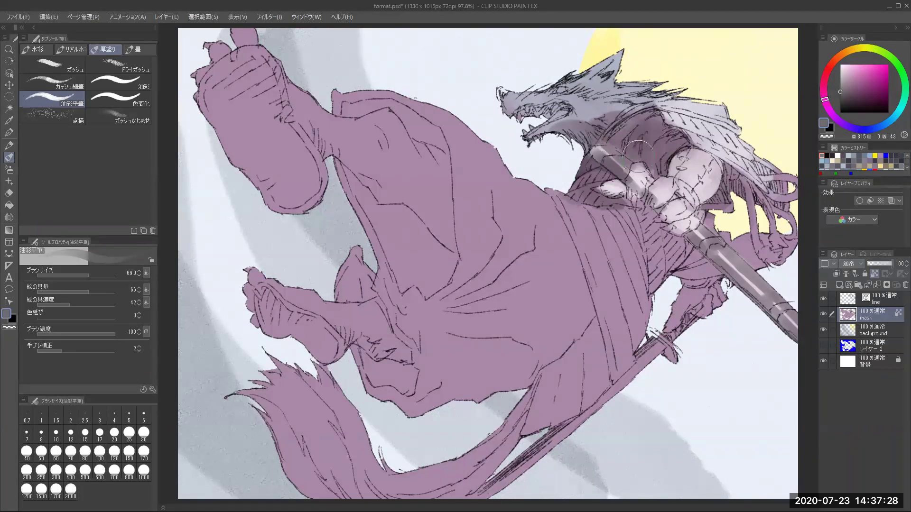
pyautogui.click(840, 105)
pyautogui.press('[')
pyautogui.press('[')
pyautogui.press('[')
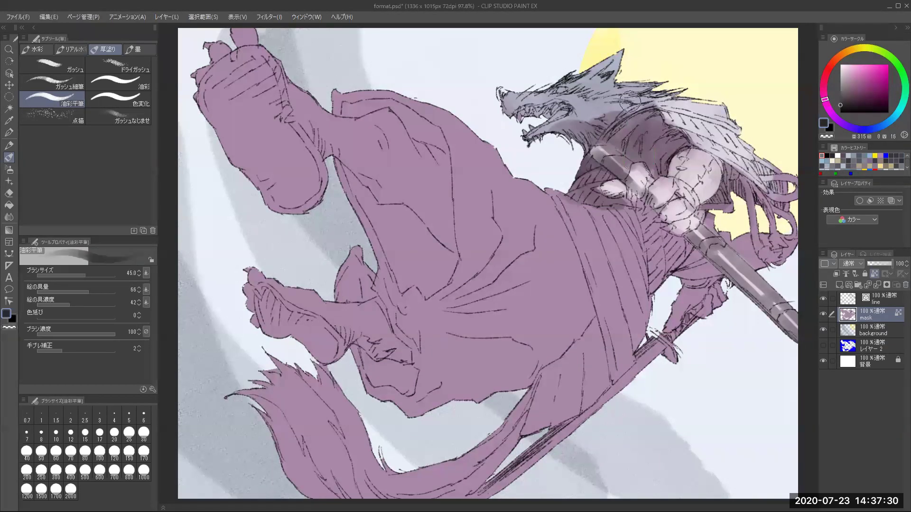
pyautogui.click(841, 98)
pyautogui.moveTo(617, 141)
pyautogui.mouseDown()
pyautogui.moveTo(621, 139)
pyautogui.moveTo(599, 145)
pyautogui.moveTo(614, 135)
pyautogui.moveTo(609, 142)
pyautogui.moveTo(626, 152)
pyautogui.moveTo(650, 127)
pyautogui.moveTo(631, 125)
pyautogui.moveTo(622, 140)
pyautogui.moveTo(664, 140)
pyautogui.moveTo(650, 120)
pyautogui.moveTo(637, 156)
pyautogui.moveTo(645, 166)
pyautogui.moveTo(665, 148)
pyautogui.moveTo(656, 180)
pyautogui.moveTo(675, 139)
pyautogui.moveTo(683, 152)
pyautogui.moveTo(652, 117)
pyautogui.moveTo(630, 144)
pyautogui.mouseUp()
# Darken the neck and shoulder fur and the underside of the lower jaw with near-black grey
pyautogui.moveTo(851, 77)
pyautogui.mouseDown()
pyautogui.moveTo(841, 64)
pyautogui.moveTo(840, 103)
pyautogui.mouseUp()
pyautogui.press(']')
pyautogui.moveTo(645, 127)
pyautogui.mouseDown()
pyautogui.moveTo(626, 149)
pyautogui.moveTo(646, 156)
pyautogui.moveTo(669, 147)
pyautogui.moveTo(657, 173)
pyautogui.moveTo(664, 121)
pyautogui.moveTo(613, 87)
pyautogui.moveTo(597, 106)
pyautogui.moveTo(605, 119)
pyautogui.moveTo(632, 105)
pyautogui.mouseUp()
pyautogui.moveTo(585, 127)
pyautogui.mouseDown()
pyautogui.moveTo(582, 161)
pyautogui.moveTo(601, 137)
pyautogui.moveTo(565, 129)
pyautogui.mouseUp()
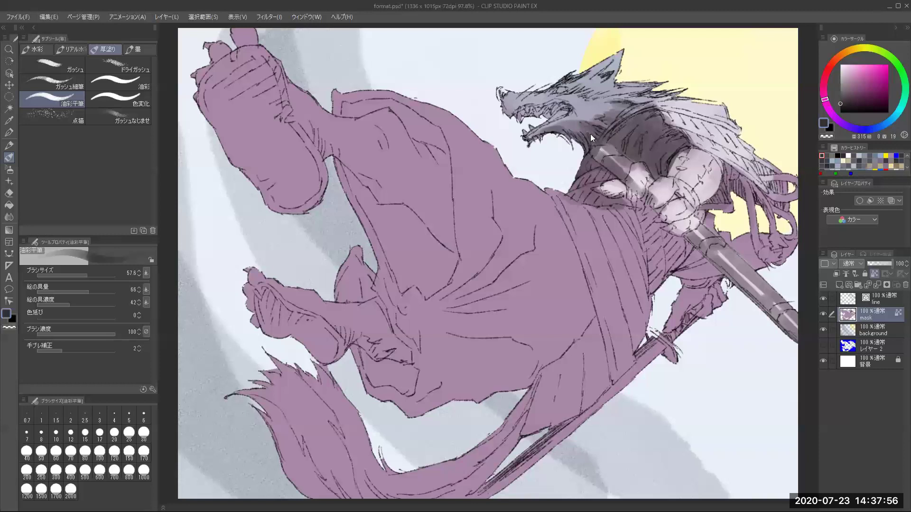
# Shade the wolf's mouth interior, ear base and mane tufts with dark grey using a finer brush
pyautogui.moveTo(551, 118)
pyautogui.mouseDown()
pyautogui.moveTo(525, 113)
pyautogui.moveTo(540, 118)
pyautogui.moveTo(555, 106)
pyautogui.mouseUp()
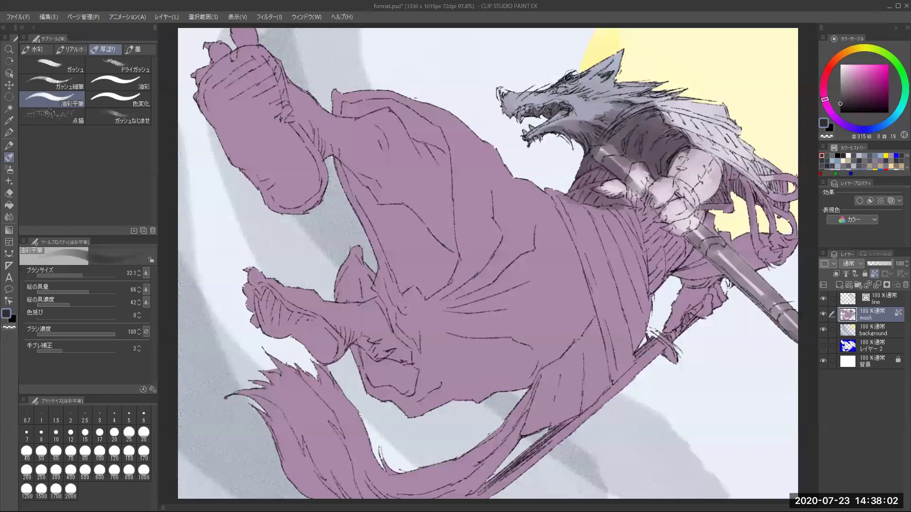
pyautogui.moveTo(607, 76)
pyautogui.mouseDown()
pyautogui.moveTo(632, 79)
pyautogui.moveTo(662, 82)
pyautogui.moveTo(641, 86)
pyautogui.moveTo(670, 82)
pyautogui.moveTo(661, 80)
pyautogui.moveTo(691, 89)
pyautogui.mouseUp()
pyautogui.moveTo(609, 91)
pyautogui.mouseDown()
pyautogui.moveTo(637, 96)
pyautogui.moveTo(630, 91)
pyautogui.mouseUp()
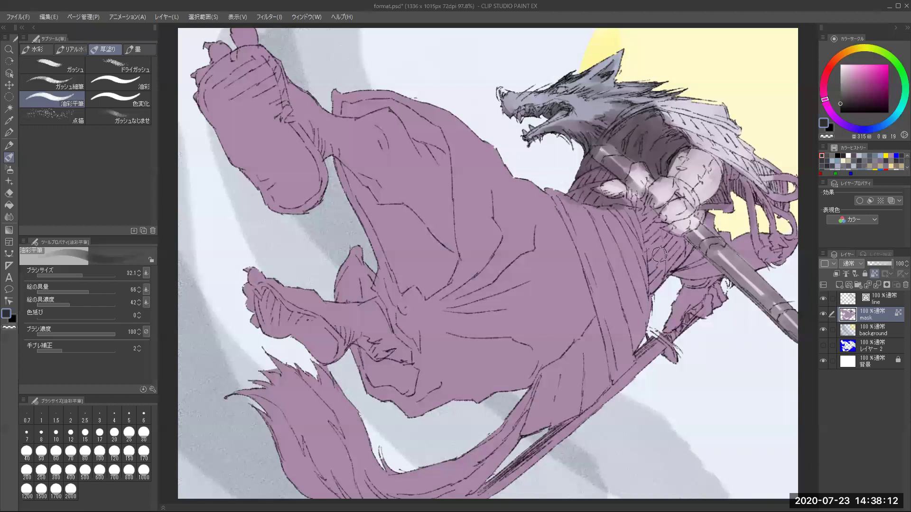
# Shade the hatched torso area between the hands and the waist wrap with sampled muted purple-grey
pyautogui.keyDown('alt'); pyautogui.click(595, 175); pyautogui.keyUp('alt')
pyautogui.press(']')
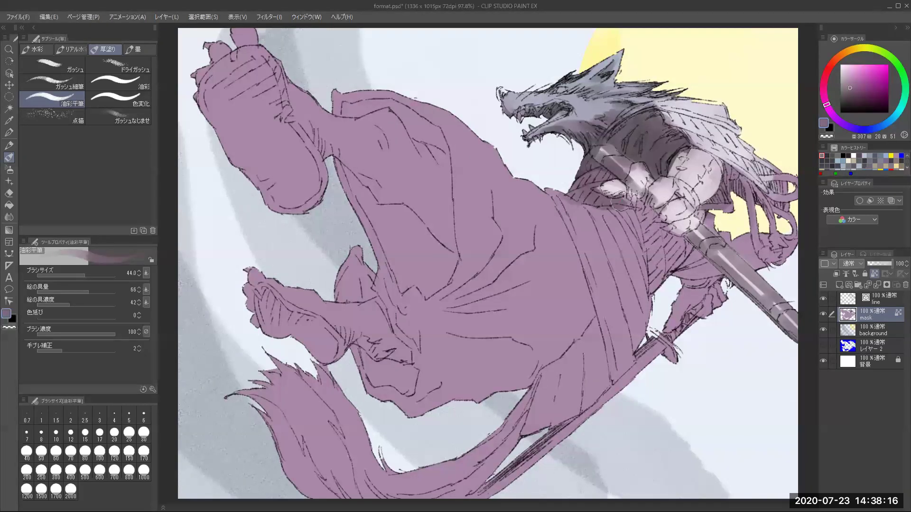
pyautogui.keyDown('alt'); pyautogui.click(637, 209); pyautogui.keyUp('alt')
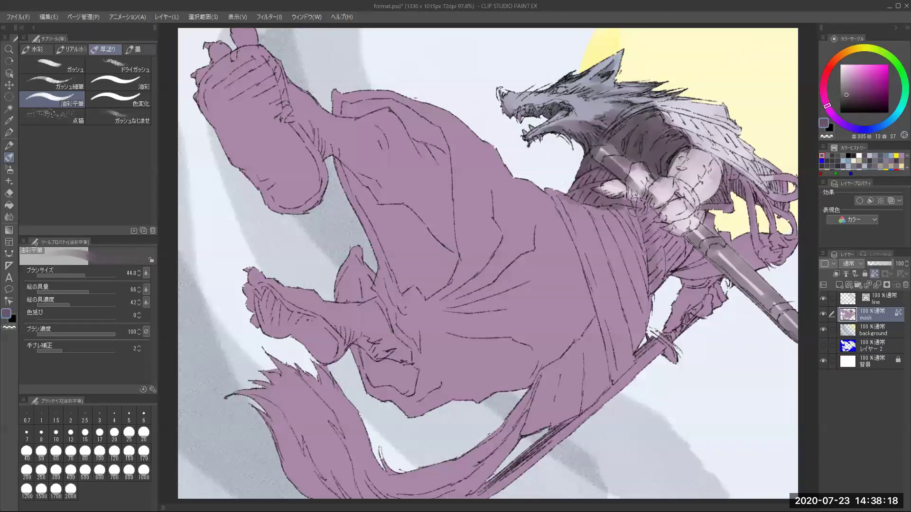
pyautogui.moveTo(644, 198)
pyautogui.mouseDown()
pyautogui.moveTo(666, 288)
pyautogui.moveTo(657, 266)
pyautogui.moveTo(671, 250)
pyautogui.moveTo(670, 274)
pyautogui.moveTo(688, 235)
pyautogui.mouseUp()
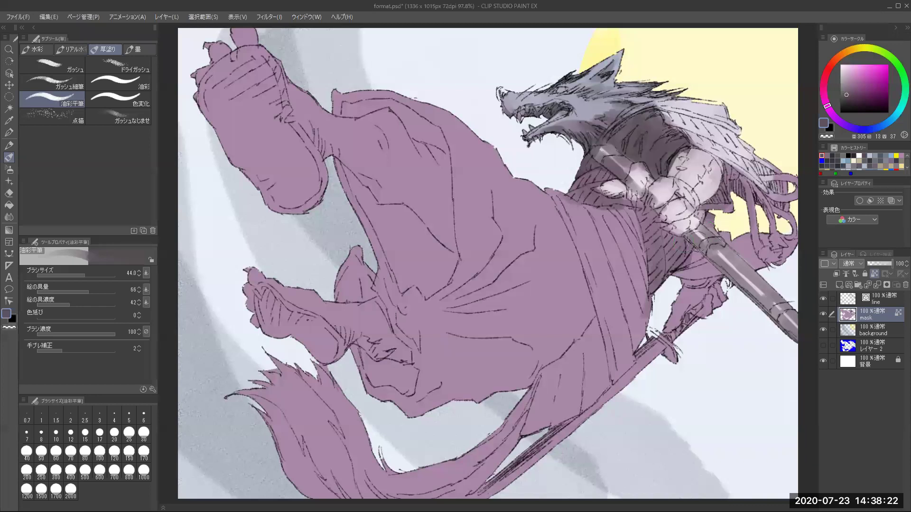
# Paint the lower torso edge, far arm, lower hand and scabbard with dark grey sampled from the figure
pyautogui.keyDown('alt'); pyautogui.click(699, 252); pyautogui.keyUp('alt')
pyautogui.moveTo(681, 259)
pyautogui.mouseDown()
pyautogui.moveTo(708, 271)
pyautogui.moveTo(675, 275)
pyautogui.moveTo(693, 282)
pyautogui.mouseUp()
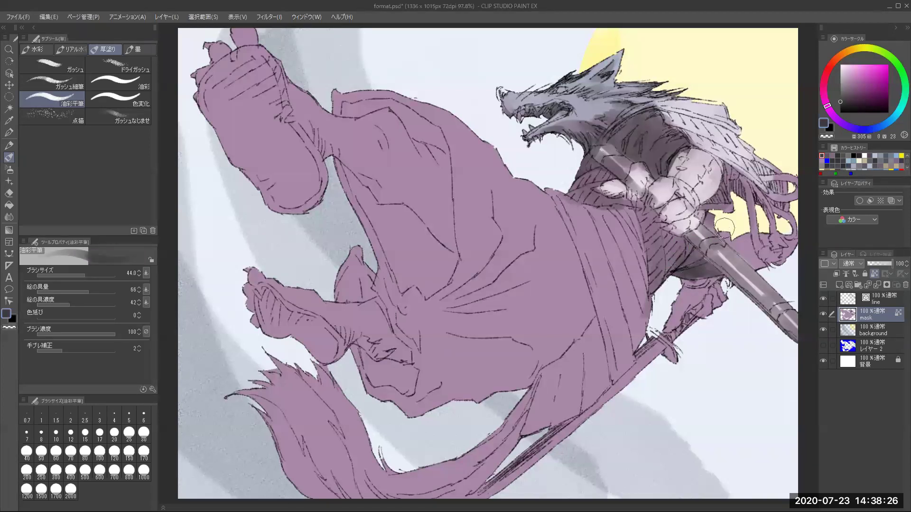
pyautogui.moveTo(716, 226)
pyautogui.mouseDown()
pyautogui.moveTo(745, 258)
pyautogui.moveTo(723, 227)
pyautogui.moveTo(761, 266)
pyautogui.moveTo(791, 246)
pyautogui.moveTo(773, 265)
pyautogui.moveTo(760, 255)
pyautogui.moveTo(722, 286)
pyautogui.moveTo(687, 277)
pyautogui.moveTo(693, 261)
pyautogui.moveTo(691, 282)
pyautogui.moveTo(657, 322)
pyautogui.moveTo(710, 304)
pyautogui.moveTo(701, 324)
pyautogui.mouseUp()
pyautogui.moveTo(685, 364)
pyautogui.mouseDown()
pyautogui.moveTo(709, 304)
pyautogui.moveTo(526, 470)
pyautogui.mouseUp()
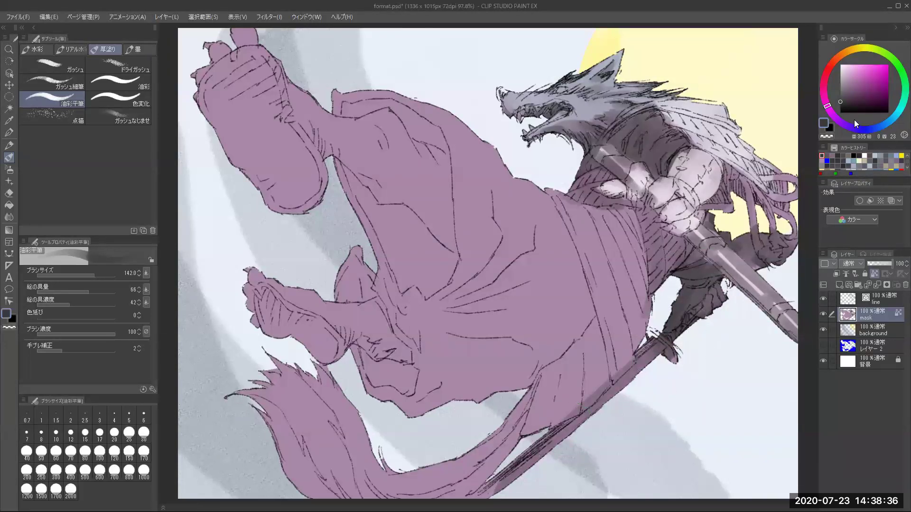
# Paint a blue-grey highlight along the length of the scabbard with a reduced brush size
pyautogui.click(890, 119)
pyautogui.click(849, 80)
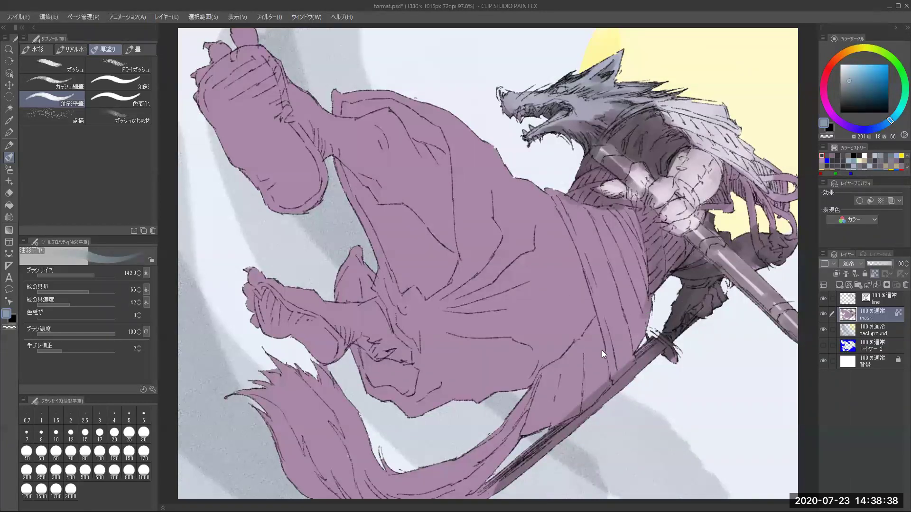
pyautogui.press('[')
pyautogui.press('[')
pyautogui.press('[')
pyautogui.press('[')
pyautogui.press('[')
pyautogui.press('[')
pyautogui.press('[')
pyautogui.press('[')
pyautogui.press('[')
pyautogui.press('[')
pyautogui.moveTo(491, 493); pyautogui.dragTo(524, 471)
pyautogui.moveTo(486, 502); pyautogui.dragTo(652, 354)
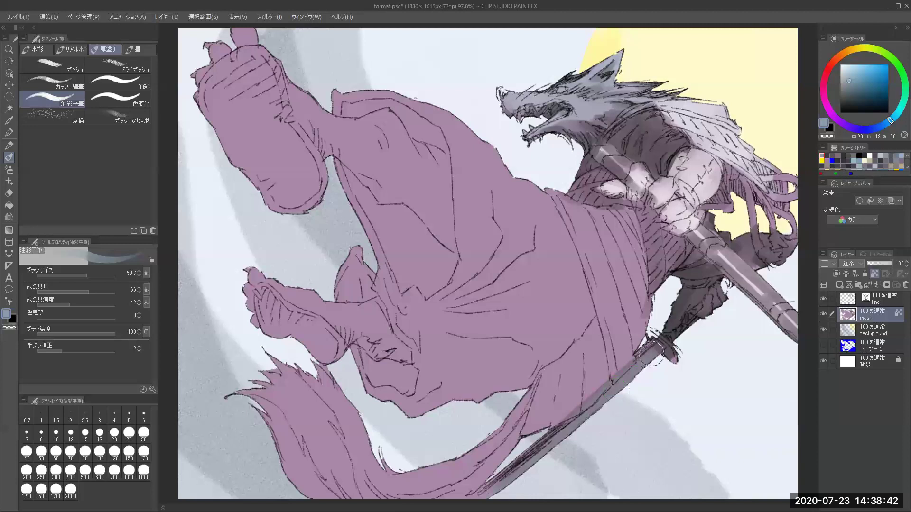
# Paint the upper part of the waist wrap blue-grey, blending in light grey sampled from the wolf's head
pyautogui.moveTo(589, 222)
pyautogui.mouseDown()
pyautogui.moveTo(610, 193)
pyautogui.moveTo(580, 226)
pyautogui.moveTo(593, 247)
pyautogui.mouseUp()
pyautogui.moveTo(854, 87); pyautogui.dragTo(790, 162)
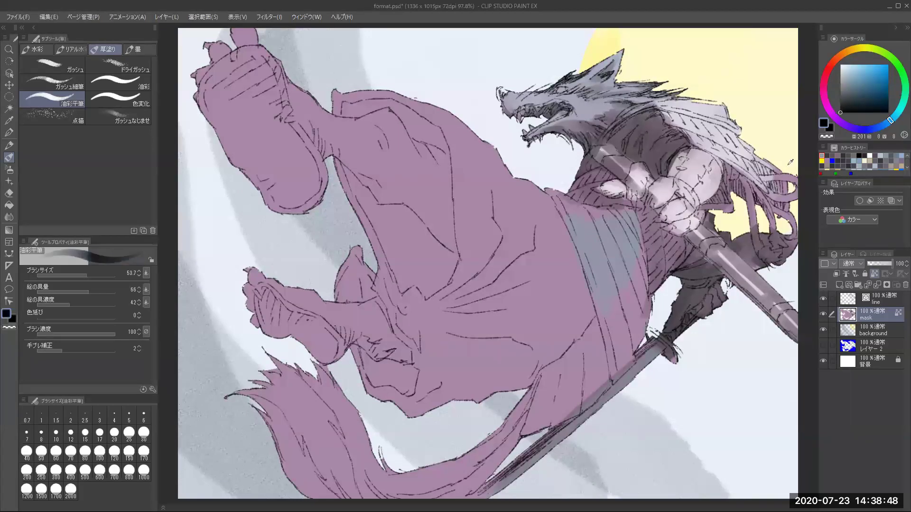
pyautogui.keyDown('alt'); pyautogui.click(597, 103); pyautogui.keyUp('alt')
pyautogui.press(']')
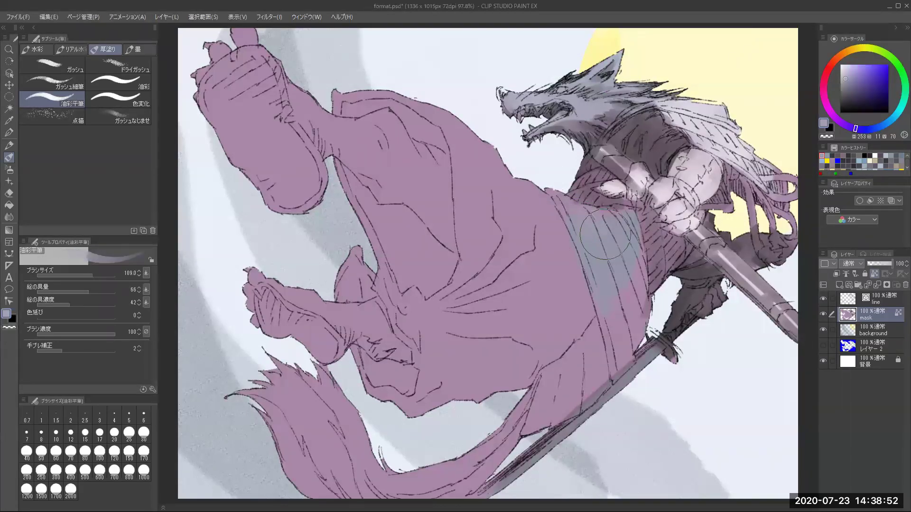
pyautogui.moveTo(605, 234); pyautogui.dragTo(635, 278)
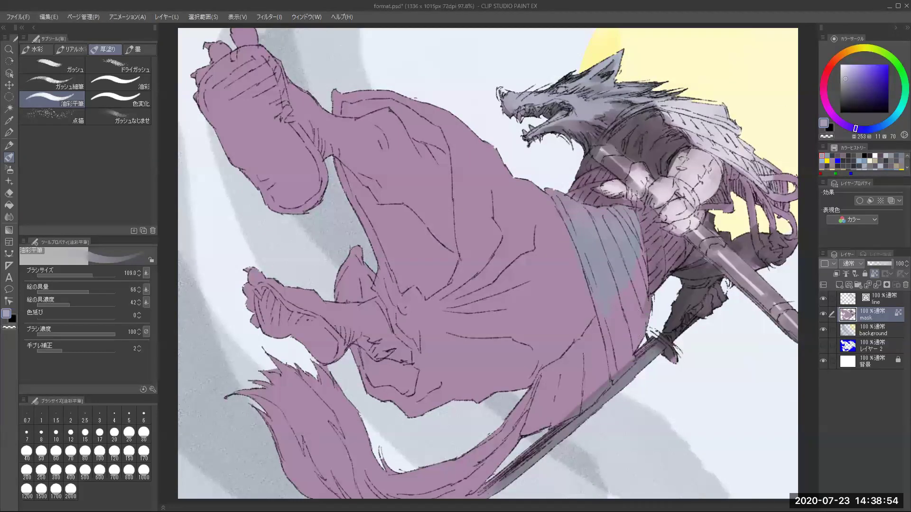
# Shade the lower part of the waist wrap near-black and blend it with grey sampled from the wolf's fur
pyautogui.moveTo(849, 98); pyautogui.dragTo(783, 164)
pyautogui.moveTo(619, 340)
pyautogui.mouseDown()
pyautogui.moveTo(609, 287)
pyautogui.moveTo(630, 363)
pyautogui.moveTo(635, 268)
pyautogui.moveTo(615, 298)
pyautogui.mouseUp()
pyautogui.keyDown('alt'); pyautogui.click(635, 315); pyautogui.keyUp('alt')
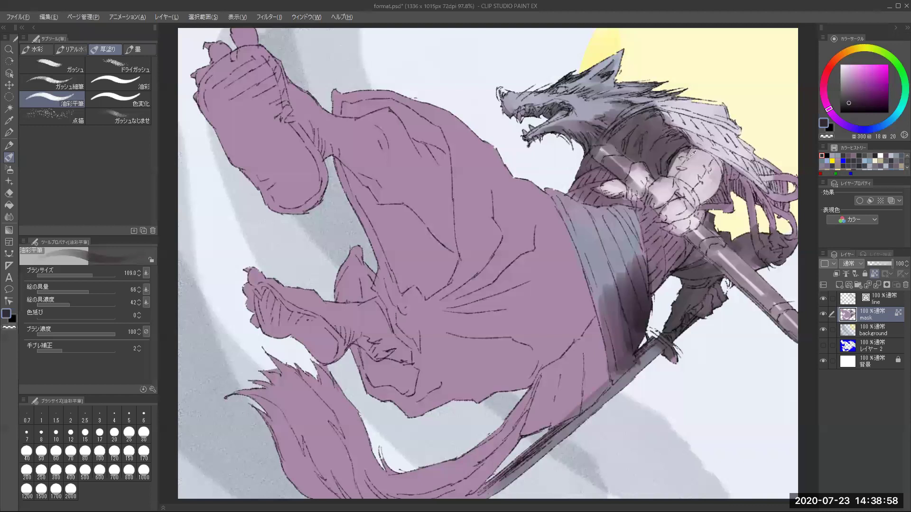
pyautogui.keyDown('alt'); pyautogui.click(622, 109); pyautogui.keyUp('alt')
pyautogui.moveTo(622, 351)
pyautogui.mouseDown()
pyautogui.moveTo(638, 271)
pyautogui.moveTo(588, 303)
pyautogui.moveTo(569, 222)
pyautogui.moveTo(620, 326)
pyautogui.moveTo(621, 289)
pyautogui.moveTo(643, 303)
pyautogui.moveTo(646, 320)
pyautogui.moveTo(639, 294)
pyautogui.mouseUp()
pyautogui.keyDown('alt'); pyautogui.click(658, 149); pyautogui.keyUp('alt')
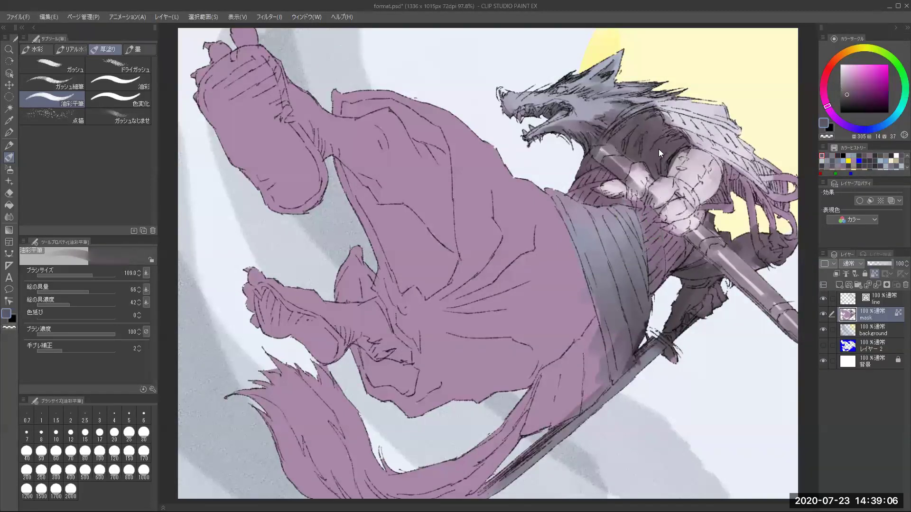
# Paint the shadowed openings of both trouser legs near-black
pyautogui.press('[')
pyautogui.moveTo(634, 202)
pyautogui.mouseDown()
pyautogui.moveTo(655, 264)
pyautogui.moveTo(648, 209)
pyautogui.moveTo(673, 250)
pyautogui.moveTo(683, 239)
pyautogui.moveTo(677, 228)
pyautogui.moveTo(649, 293)
pyautogui.moveTo(686, 238)
pyautogui.mouseUp()
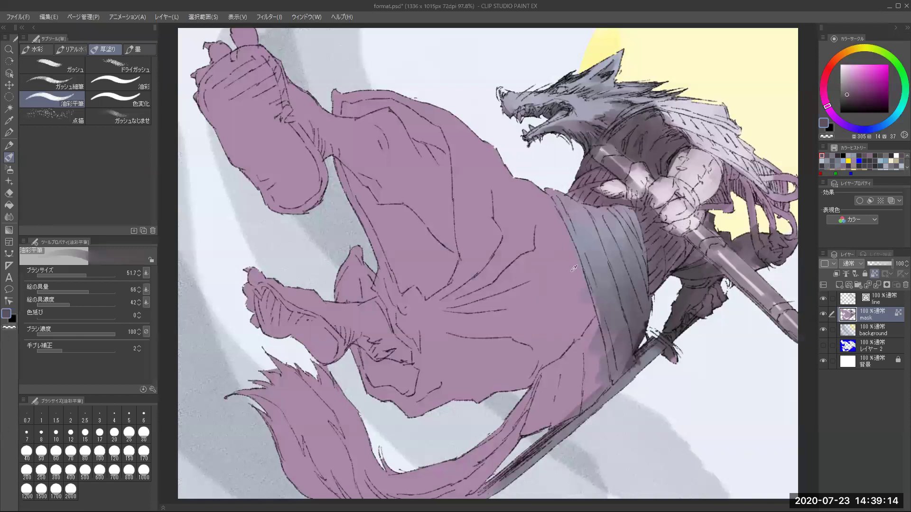
pyautogui.keyDown('alt'); pyautogui.click(623, 100); pyautogui.keyUp('alt')
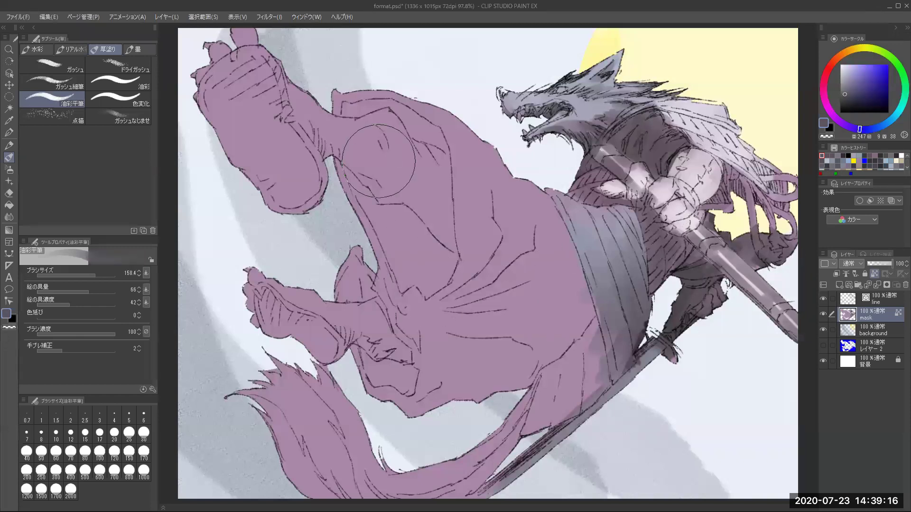
pyautogui.moveTo(673, 229); pyautogui.dragTo(658, 242)
pyautogui.moveTo(471, 241); pyautogui.dragTo(462, 241)
pyautogui.moveTo(350, 160)
pyautogui.mouseDown()
pyautogui.moveTo(408, 281)
pyautogui.moveTo(409, 222)
pyautogui.moveTo(427, 208)
pyautogui.moveTo(441, 221)
pyautogui.moveTo(441, 271)
pyautogui.moveTo(429, 213)
pyautogui.moveTo(430, 278)
pyautogui.mouseUp()
pyautogui.moveTo(370, 94)
pyautogui.mouseDown()
pyautogui.moveTo(348, 105)
pyautogui.moveTo(354, 113)
pyautogui.moveTo(397, 104)
pyautogui.moveTo(353, 119)
pyautogui.moveTo(406, 106)
pyautogui.moveTo(418, 150)
pyautogui.moveTo(402, 123)
pyautogui.moveTo(425, 143)
pyautogui.mouseUp()
pyautogui.moveTo(404, 107); pyautogui.dragTo(439, 149)
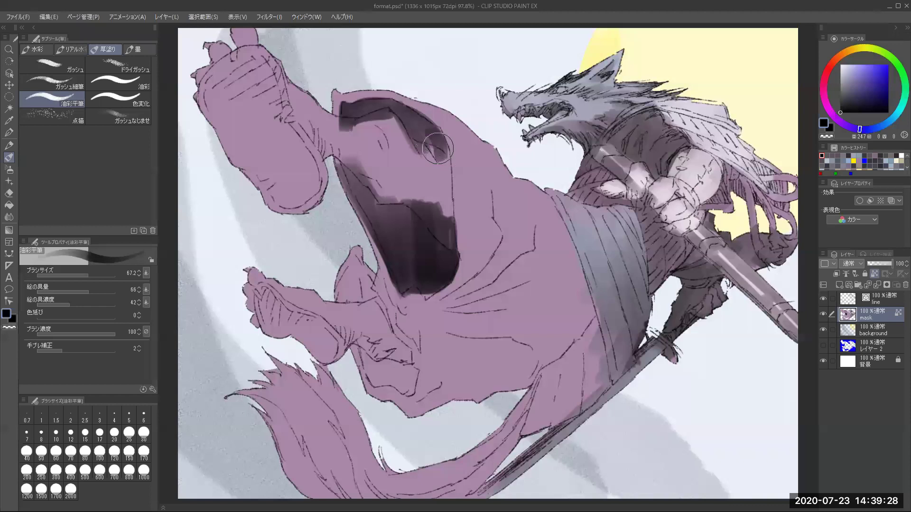
pyautogui.moveTo(343, 149)
pyautogui.mouseDown()
pyautogui.moveTo(402, 257)
pyautogui.moveTo(349, 172)
pyautogui.moveTo(393, 252)
pyautogui.moveTo(386, 215)
pyautogui.moveTo(395, 211)
pyautogui.moveTo(420, 239)
pyautogui.mouseUp()
pyautogui.moveTo(348, 268)
pyautogui.mouseDown()
pyautogui.moveTo(342, 298)
pyautogui.moveTo(352, 310)
pyautogui.moveTo(350, 269)
pyautogui.moveTo(360, 304)
pyautogui.moveTo(385, 322)
pyautogui.mouseUp()
pyautogui.moveTo(366, 277)
pyautogui.mouseDown()
pyautogui.moveTo(348, 301)
pyautogui.moveTo(373, 365)
pyautogui.moveTo(359, 306)
pyautogui.moveTo(386, 374)
pyautogui.moveTo(399, 353)
pyautogui.moveTo(407, 373)
pyautogui.moveTo(374, 377)
pyautogui.moveTo(397, 387)
pyautogui.mouseUp()
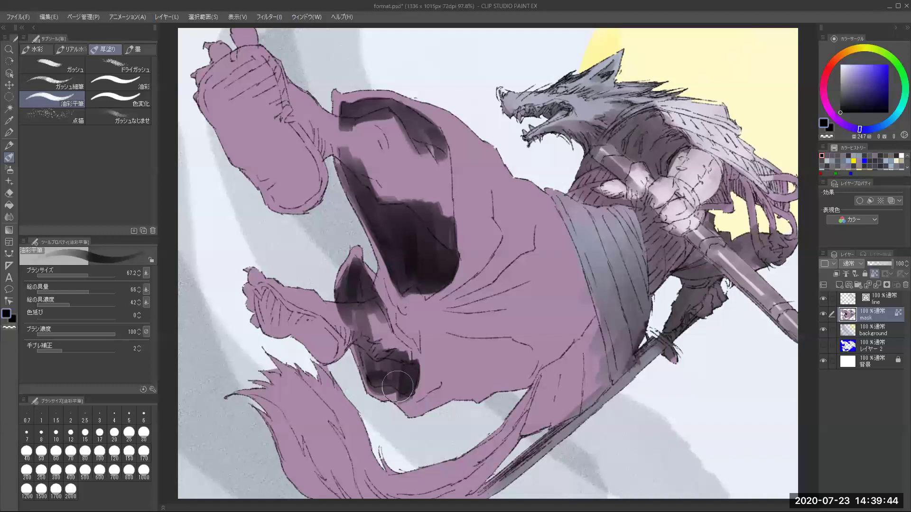
# Paint both feet dark brown with a larger brush, blending in a dark purplish brown sampled from the near foot
pyautogui.keyDown('alt'); pyautogui.click(425, 252); pyautogui.keyUp('alt')
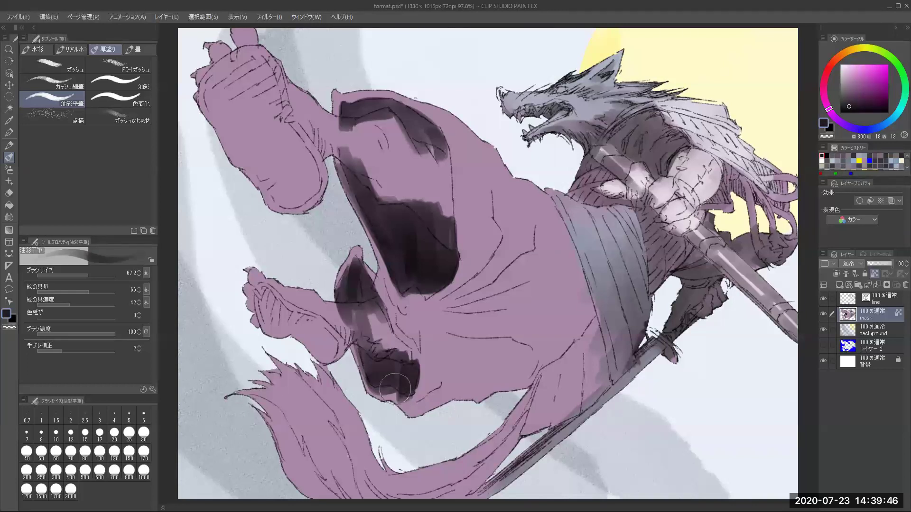
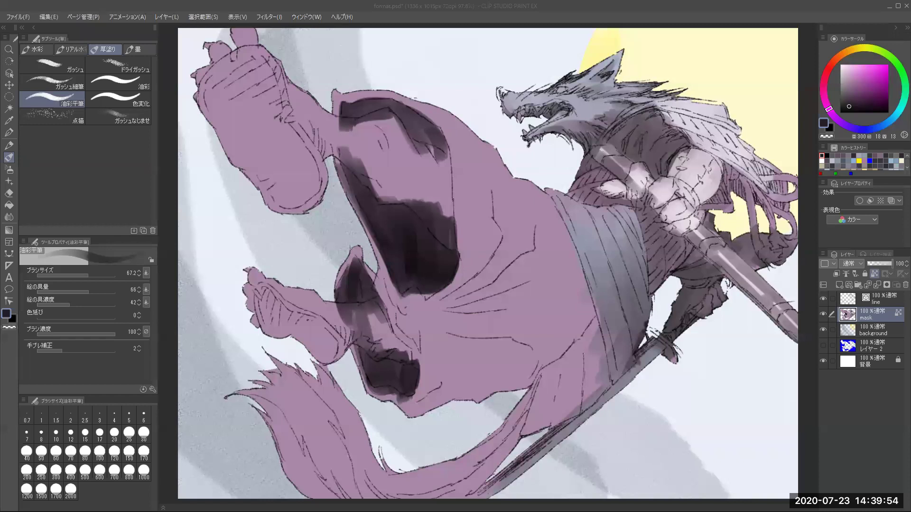
pyautogui.click(852, 49)
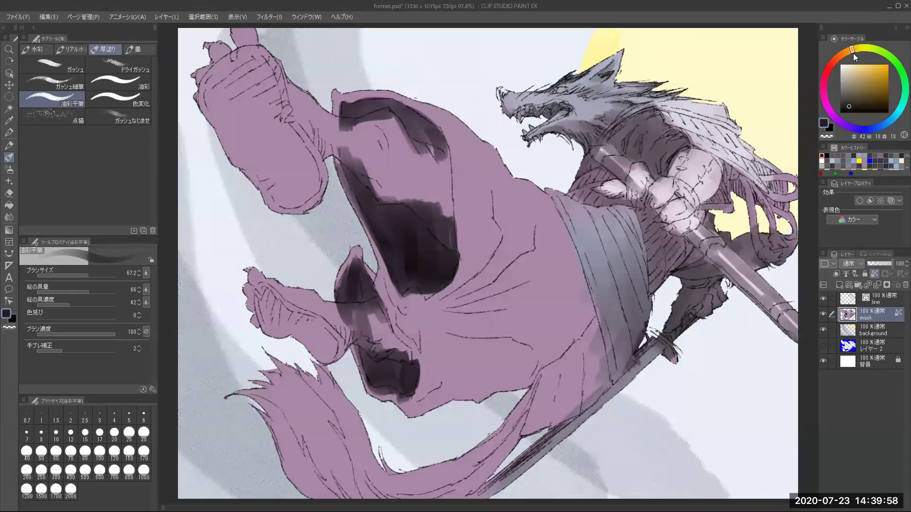
pyautogui.moveTo(375, 166)
pyautogui.mouseDown()
pyautogui.moveTo(356, 190)
pyautogui.moveTo(365, 177)
pyautogui.mouseUp()
pyautogui.press(']')
pyautogui.moveTo(229, 137)
pyautogui.mouseDown()
pyautogui.moveTo(271, 166)
pyautogui.moveTo(295, 157)
pyautogui.moveTo(261, 142)
pyautogui.moveTo(266, 119)
pyautogui.moveTo(304, 190)
pyautogui.mouseUp()
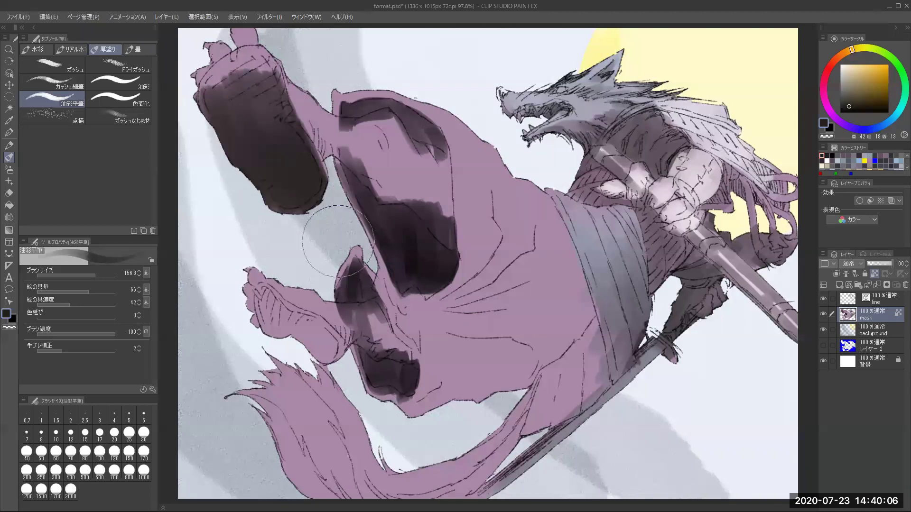
pyautogui.moveTo(338, 241)
pyautogui.mouseDown()
pyautogui.moveTo(268, 342)
pyautogui.moveTo(301, 335)
pyautogui.moveTo(331, 352)
pyautogui.moveTo(285, 275)
pyautogui.moveTo(305, 280)
pyautogui.moveTo(354, 379)
pyautogui.moveTo(353, 363)
pyautogui.moveTo(331, 344)
pyautogui.moveTo(323, 369)
pyautogui.moveTo(338, 368)
pyautogui.moveTo(349, 296)
pyautogui.moveTo(354, 335)
pyautogui.moveTo(357, 307)
pyautogui.moveTo(413, 385)
pyautogui.mouseUp()
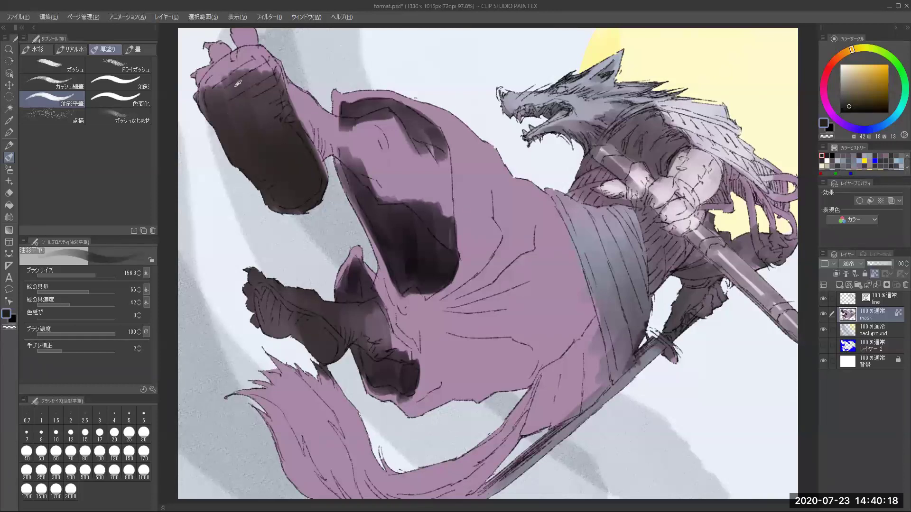
pyautogui.keyDown('alt'); pyautogui.click(237, 84); pyautogui.keyUp('alt')
pyautogui.moveTo(201, 109)
pyautogui.mouseDown()
pyautogui.moveTo(245, 28)
pyautogui.moveTo(234, 86)
pyautogui.moveTo(256, 139)
pyautogui.moveTo(279, 87)
pyautogui.moveTo(275, 94)
pyautogui.moveTo(231, 73)
pyautogui.moveTo(219, 155)
pyautogui.mouseUp()
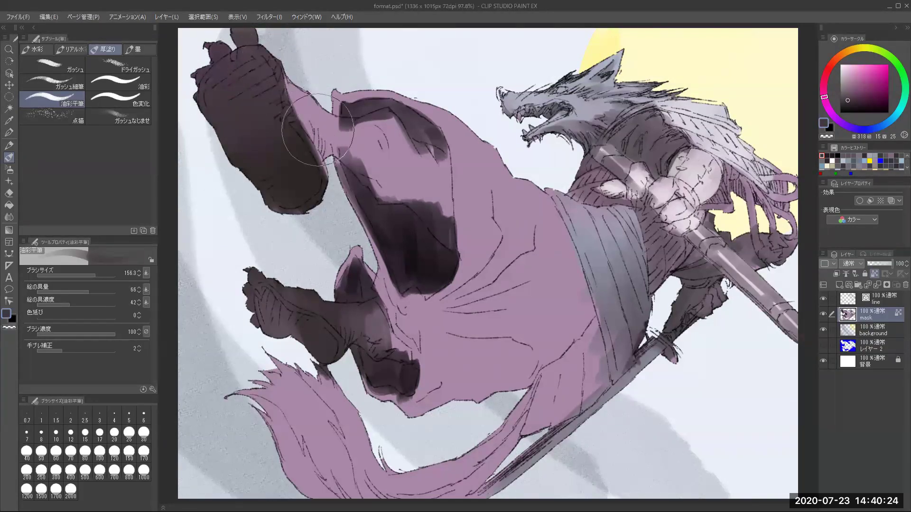
# Paint both ankles and lower legs blue-grey sampled from the wolf's head, using a smaller brush
pyautogui.press('alt')
pyautogui.keyDown('alt'); pyautogui.click(599, 112); pyautogui.keyUp('alt')
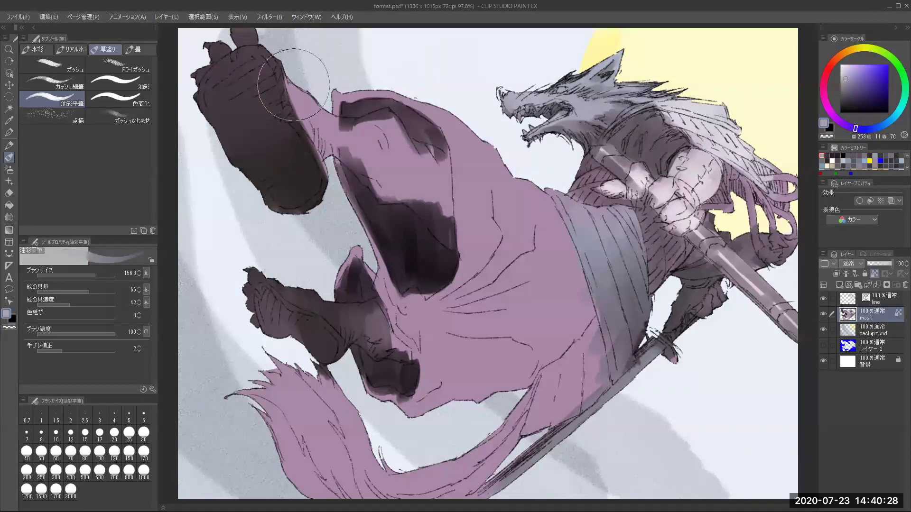
pyautogui.keyDown('alt'); pyautogui.click(591, 112); pyautogui.keyUp('alt')
pyautogui.keyDown('ctrl'); pyautogui.keyDown('alt'); pyautogui.moveTo(442, 133); pyautogui.dragTo(435, 153); pyautogui.keyUp('alt'); pyautogui.keyUp('ctrl')
pyautogui.moveTo(304, 99); pyautogui.dragTo(297, 93)
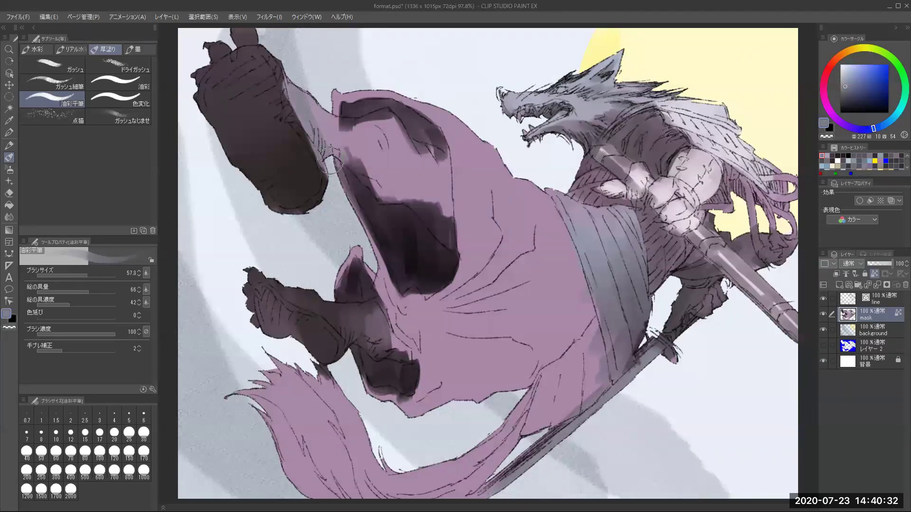
pyautogui.moveTo(331, 162)
pyautogui.mouseDown()
pyautogui.moveTo(373, 177)
pyautogui.moveTo(324, 117)
pyautogui.moveTo(355, 134)
pyautogui.moveTo(350, 158)
pyautogui.moveTo(346, 119)
pyautogui.moveTo(331, 125)
pyautogui.moveTo(389, 110)
pyautogui.moveTo(358, 123)
pyautogui.moveTo(390, 116)
pyautogui.moveTo(391, 126)
pyautogui.moveTo(363, 128)
pyautogui.moveTo(351, 144)
pyautogui.moveTo(372, 148)
pyautogui.moveTo(386, 181)
pyautogui.mouseUp()
pyautogui.moveTo(389, 122)
pyautogui.mouseDown()
pyautogui.moveTo(375, 180)
pyautogui.moveTo(390, 174)
pyautogui.moveTo(387, 164)
pyautogui.moveTo(356, 138)
pyautogui.moveTo(378, 170)
pyautogui.moveTo(412, 183)
pyautogui.moveTo(383, 119)
pyautogui.moveTo(419, 170)
pyautogui.moveTo(418, 150)
pyautogui.moveTo(392, 119)
pyautogui.moveTo(466, 207)
pyautogui.moveTo(468, 231)
pyautogui.moveTo(437, 214)
pyautogui.moveTo(468, 250)
pyautogui.mouseUp()
pyautogui.moveTo(391, 171)
pyautogui.mouseDown()
pyautogui.moveTo(404, 198)
pyautogui.moveTo(410, 188)
pyautogui.moveTo(445, 216)
pyautogui.mouseUp()
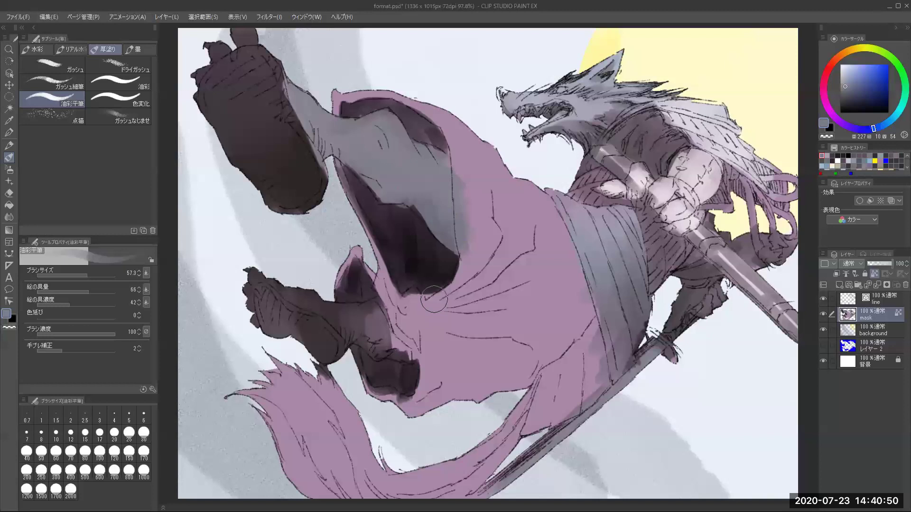
pyautogui.moveTo(278, 291)
pyautogui.mouseDown()
pyautogui.moveTo(303, 309)
pyautogui.moveTo(315, 306)
pyautogui.moveTo(299, 292)
pyautogui.moveTo(331, 300)
pyautogui.moveTo(326, 317)
pyautogui.moveTo(375, 304)
pyautogui.moveTo(342, 323)
pyautogui.moveTo(351, 342)
pyautogui.moveTo(351, 316)
pyautogui.moveTo(380, 335)
pyautogui.moveTo(375, 344)
pyautogui.moveTo(396, 312)
pyautogui.moveTo(361, 323)
pyautogui.moveTo(356, 304)
pyautogui.moveTo(372, 346)
pyautogui.moveTo(441, 352)
pyautogui.moveTo(366, 326)
pyautogui.moveTo(363, 315)
pyautogui.moveTo(389, 329)
pyautogui.mouseUp()
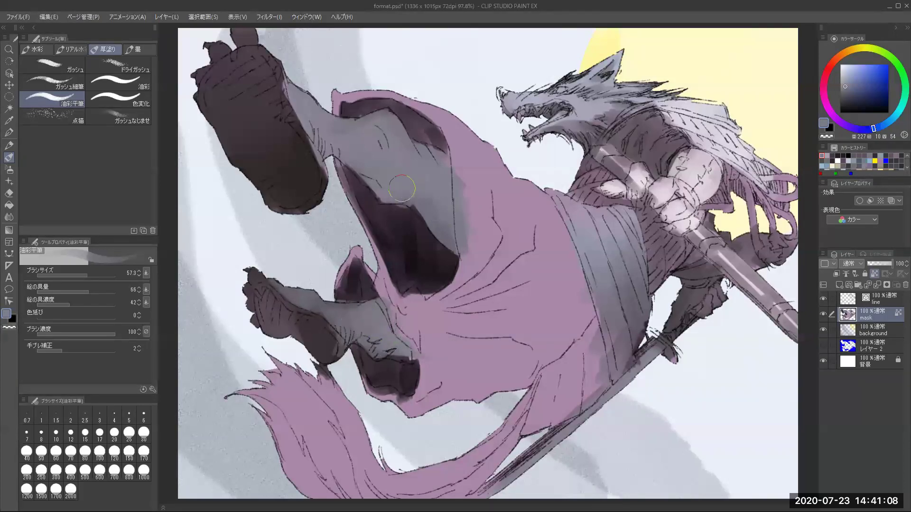
pyautogui.moveTo(437, 275)
pyautogui.mouseDown()
pyautogui.moveTo(449, 354)
pyautogui.moveTo(431, 366)
pyautogui.mouseUp()
# Paint the heel and sole of the near foot olive-brown with a large brush
pyautogui.moveTo(852, 48); pyautogui.dragTo(862, 81)
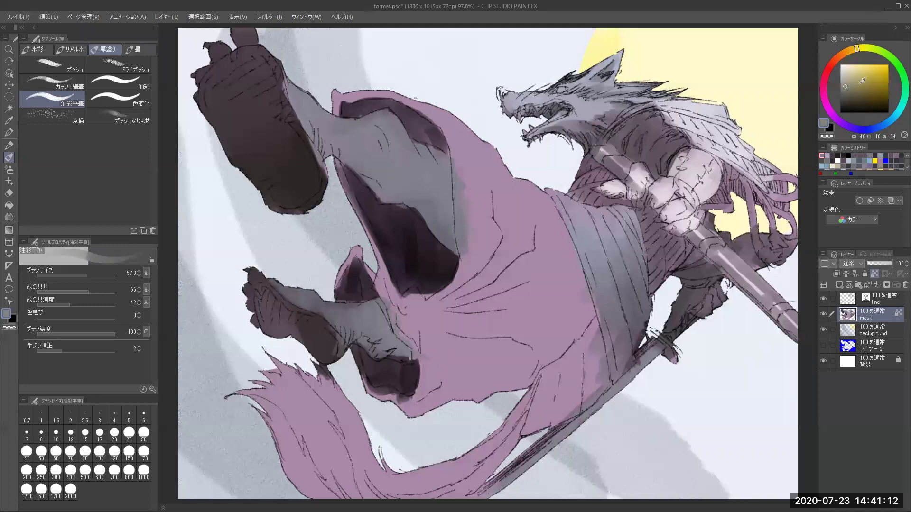
pyautogui.click(855, 76)
pyautogui.moveTo(441, 259); pyautogui.dragTo(460, 300)
pyautogui.moveTo(317, 221)
pyautogui.mouseDown()
pyautogui.moveTo(250, 137)
pyautogui.moveTo(289, 109)
pyautogui.mouseUp()
pyautogui.keyDown('alt'); pyautogui.click(279, 142); pyautogui.keyUp('alt')
pyautogui.moveTo(265, 151)
pyautogui.mouseDown()
pyautogui.moveTo(252, 191)
pyautogui.moveTo(252, 102)
pyautogui.moveTo(268, 88)
pyautogui.moveTo(234, 102)
pyautogui.moveTo(240, 172)
pyautogui.mouseUp()
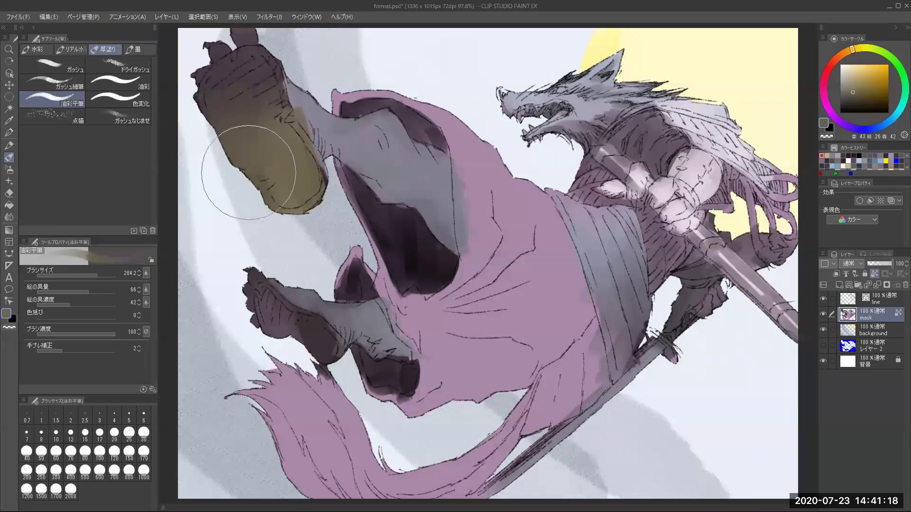
# Paint the far foot's sole and the whole tail in muted brown
pyautogui.moveTo(285, 323); pyautogui.dragTo(330, 369)
pyautogui.moveTo(312, 320)
pyautogui.mouseDown()
pyautogui.moveTo(335, 380)
pyautogui.moveTo(228, 382)
pyautogui.moveTo(306, 376)
pyautogui.moveTo(346, 447)
pyautogui.moveTo(290, 470)
pyautogui.moveTo(431, 485)
pyautogui.mouseUp()
pyautogui.moveTo(473, 464); pyautogui.dragTo(531, 401)
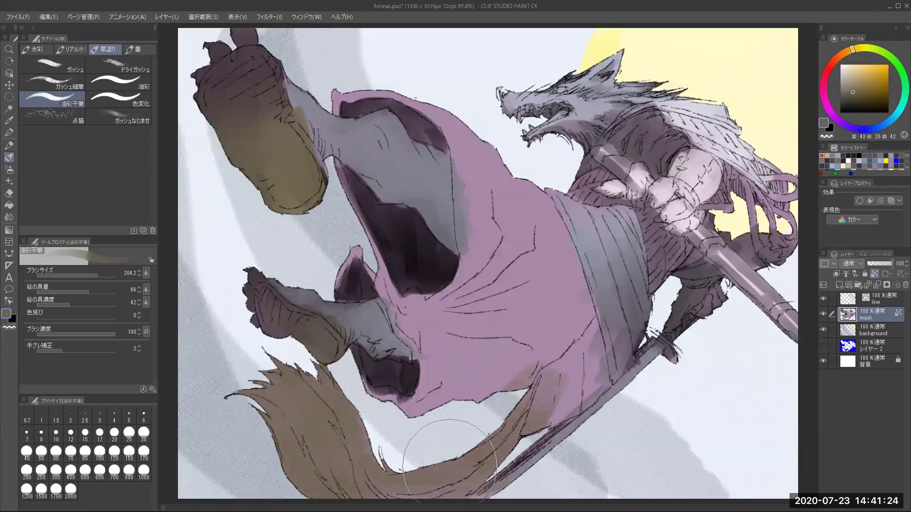
# Paint the far trouser leg blue-grey sampled from the waist wrap, and touch up the near leg's dark opening
pyautogui.press('alt')
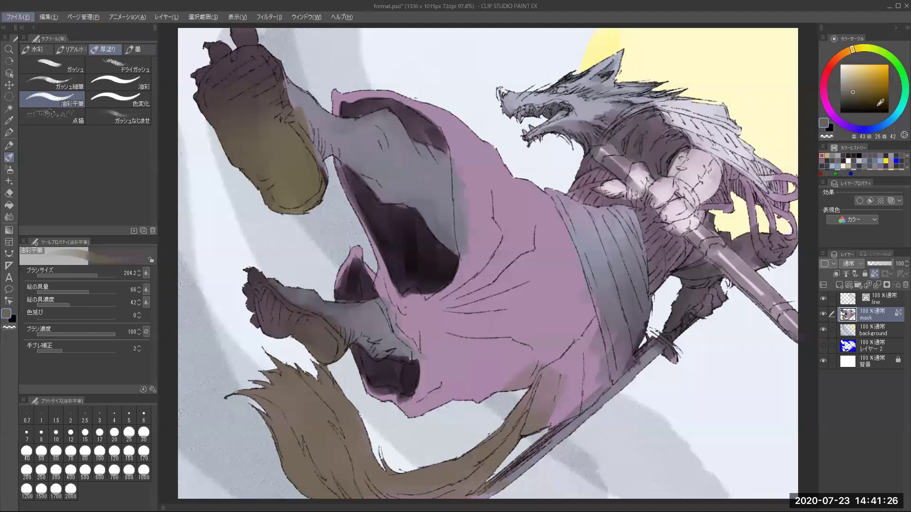
pyautogui.keyDown('alt'); pyautogui.click(619, 249); pyautogui.keyUp('alt')
pyautogui.press('[')
pyautogui.moveTo(420, 411)
pyautogui.mouseDown()
pyautogui.moveTo(459, 370)
pyautogui.moveTo(437, 365)
pyautogui.moveTo(448, 363)
pyautogui.moveTo(464, 386)
pyautogui.moveTo(558, 333)
pyautogui.moveTo(485, 316)
pyautogui.moveTo(446, 350)
pyautogui.moveTo(432, 308)
pyautogui.moveTo(434, 324)
pyautogui.moveTo(405, 329)
pyautogui.moveTo(459, 358)
pyautogui.mouseUp()
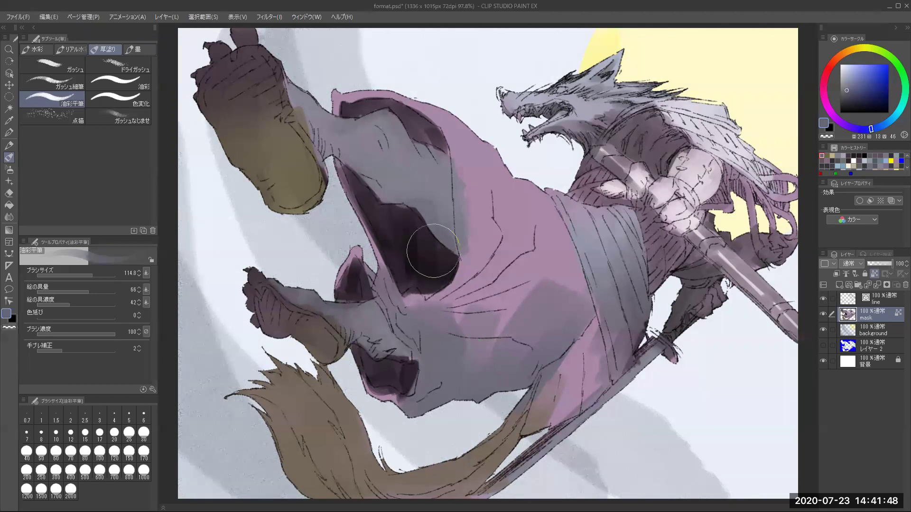
pyautogui.keyDown('alt'); pyautogui.click(417, 252); pyautogui.keyUp('alt')
pyautogui.moveTo(402, 273)
pyautogui.mouseDown()
pyautogui.moveTo(436, 297)
pyautogui.moveTo(407, 285)
pyautogui.moveTo(434, 273)
pyautogui.mouseUp()
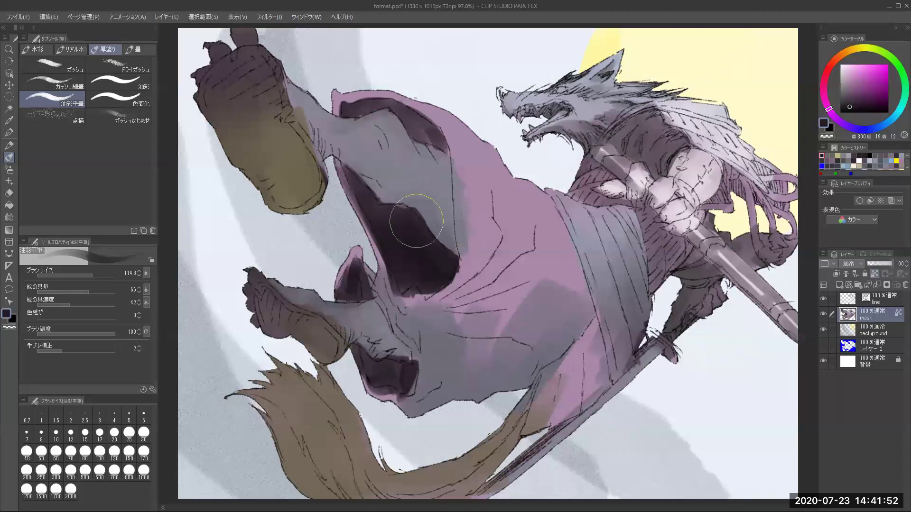
# Paint the near thigh and hip of the trousers in a bluer dark grey
pyautogui.press('alt')
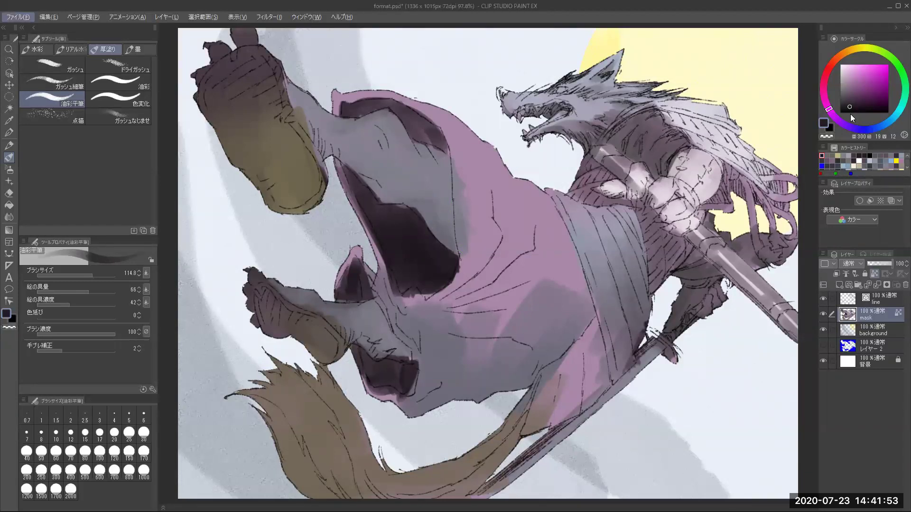
pyautogui.click(883, 126)
pyautogui.click(851, 92)
pyautogui.press('alt')
pyautogui.moveTo(295, 84)
pyautogui.mouseDown()
pyautogui.moveTo(304, 110)
pyautogui.moveTo(331, 124)
pyautogui.moveTo(327, 155)
pyautogui.moveTo(348, 131)
pyautogui.moveTo(355, 154)
pyautogui.moveTo(321, 118)
pyautogui.moveTo(337, 121)
pyautogui.moveTo(366, 172)
pyautogui.moveTo(369, 139)
pyautogui.moveTo(373, 184)
pyautogui.moveTo(389, 123)
pyautogui.moveTo(394, 157)
pyautogui.moveTo(409, 145)
pyautogui.moveTo(416, 218)
pyautogui.moveTo(427, 227)
pyautogui.moveTo(440, 155)
pyautogui.moveTo(437, 235)
pyautogui.moveTo(447, 251)
pyautogui.moveTo(467, 217)
pyautogui.moveTo(460, 214)
pyautogui.moveTo(465, 257)
pyautogui.moveTo(468, 143)
pyautogui.moveTo(477, 145)
pyautogui.moveTo(492, 193)
pyautogui.moveTo(510, 210)
pyautogui.moveTo(511, 151)
pyautogui.moveTo(535, 280)
pyautogui.moveTo(529, 204)
pyautogui.moveTo(536, 186)
pyautogui.moveTo(578, 370)
pyautogui.mouseUp()
pyautogui.moveTo(470, 260)
pyautogui.mouseDown()
pyautogui.moveTo(446, 297)
pyautogui.moveTo(406, 305)
pyautogui.moveTo(499, 264)
pyautogui.moveTo(500, 253)
pyautogui.moveTo(453, 294)
pyautogui.moveTo(496, 235)
pyautogui.moveTo(498, 271)
pyautogui.moveTo(475, 340)
pyautogui.mouseUp()
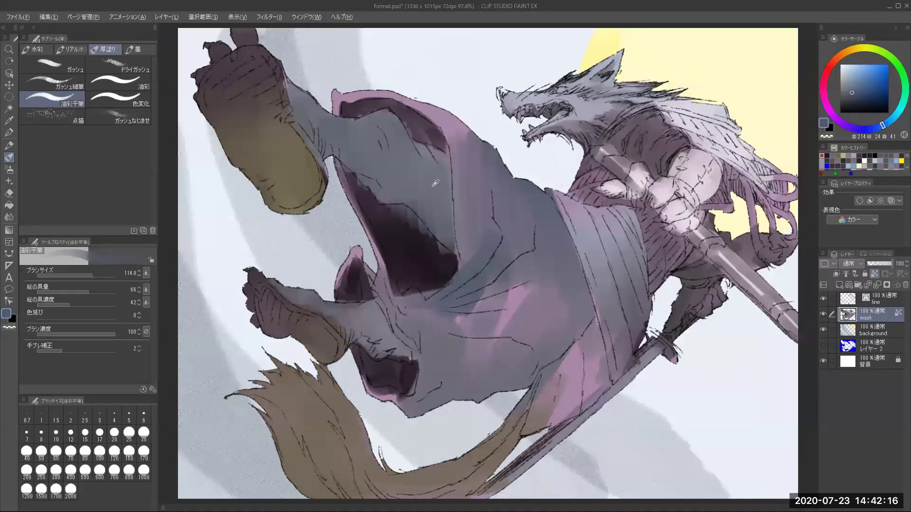
# Cover the remaining pink along the near trouser leg's outer edge and centre with blue-grey sampled from the leg
pyautogui.keyDown('alt'); pyautogui.click(434, 136); pyautogui.keyUp('alt')
pyautogui.moveTo(448, 112); pyautogui.dragTo(473, 156)
pyautogui.moveTo(341, 93)
pyautogui.mouseDown()
pyautogui.moveTo(420, 101)
pyautogui.moveTo(451, 128)
pyautogui.mouseUp()
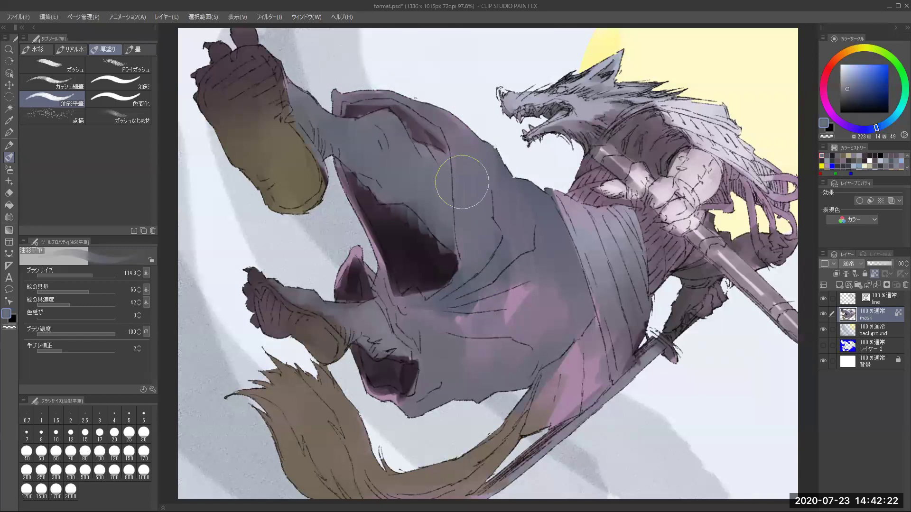
pyautogui.moveTo(467, 304); pyautogui.dragTo(493, 291)
# Shade the folds of the near thigh and the area beside the waist wrap with darker blue-grey
pyautogui.keyDown('alt'); pyautogui.click(508, 266); pyautogui.keyUp('alt')
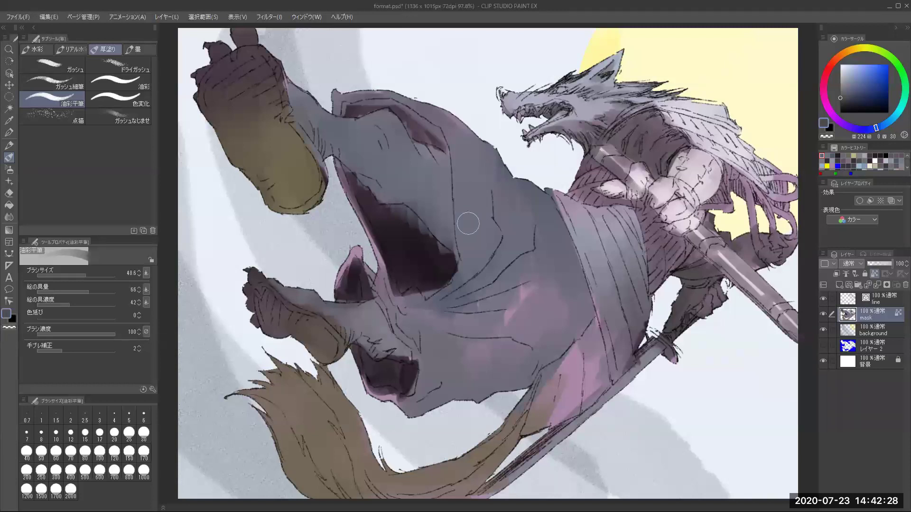
pyautogui.moveTo(475, 245)
pyautogui.mouseDown()
pyautogui.moveTo(486, 219)
pyautogui.moveTo(484, 187)
pyautogui.mouseUp()
pyautogui.moveTo(467, 218)
pyautogui.mouseDown()
pyautogui.moveTo(473, 258)
pyautogui.moveTo(481, 236)
pyautogui.moveTo(493, 253)
pyautogui.mouseUp()
pyautogui.click(852, 100)
pyautogui.moveTo(487, 193)
pyautogui.mouseDown()
pyautogui.moveTo(492, 246)
pyautogui.moveTo(469, 241)
pyautogui.moveTo(472, 271)
pyautogui.moveTo(470, 205)
pyautogui.moveTo(474, 269)
pyautogui.moveTo(429, 304)
pyautogui.moveTo(474, 266)
pyautogui.moveTo(463, 287)
pyautogui.moveTo(450, 288)
pyautogui.moveTo(464, 292)
pyautogui.moveTo(440, 306)
pyautogui.moveTo(492, 273)
pyautogui.moveTo(504, 242)
pyautogui.moveTo(486, 278)
pyautogui.moveTo(502, 254)
pyautogui.moveTo(520, 254)
pyautogui.moveTo(535, 216)
pyautogui.moveTo(553, 208)
pyautogui.moveTo(556, 252)
pyautogui.moveTo(554, 220)
pyautogui.moveTo(578, 297)
pyautogui.moveTo(568, 255)
pyautogui.moveTo(504, 294)
pyautogui.moveTo(499, 286)
pyautogui.moveTo(550, 251)
pyautogui.moveTo(500, 270)
pyautogui.moveTo(436, 314)
pyautogui.moveTo(524, 288)
pyautogui.mouseUp()
pyautogui.press(']')
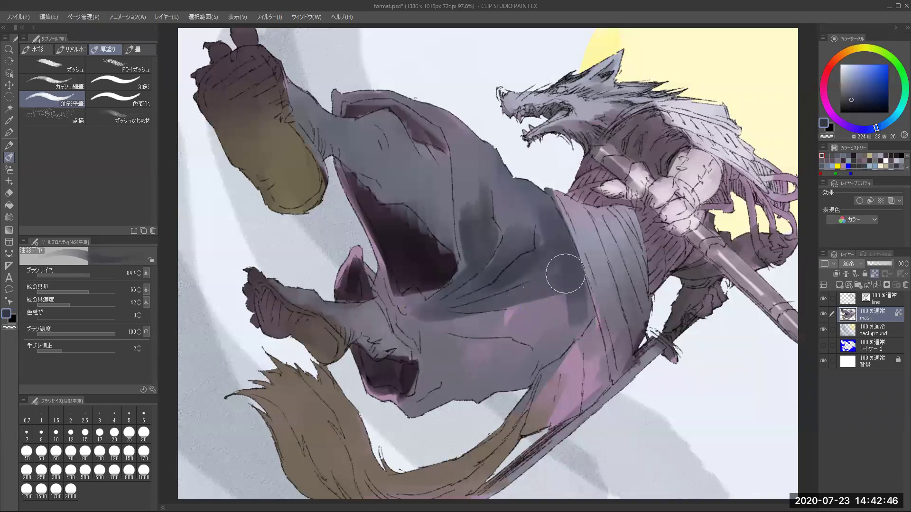
# Shade the crotch folds and upper far thigh with sampled dark blue-grey, and set the brush's paint amount to 81
pyautogui.keyDown('alt'); pyautogui.click(444, 317); pyautogui.keyUp('alt')
pyautogui.moveTo(444, 317)
pyautogui.mouseDown()
pyautogui.moveTo(399, 304)
pyautogui.moveTo(373, 278)
pyautogui.moveTo(411, 339)
pyautogui.moveTo(470, 350)
pyautogui.mouseUp()
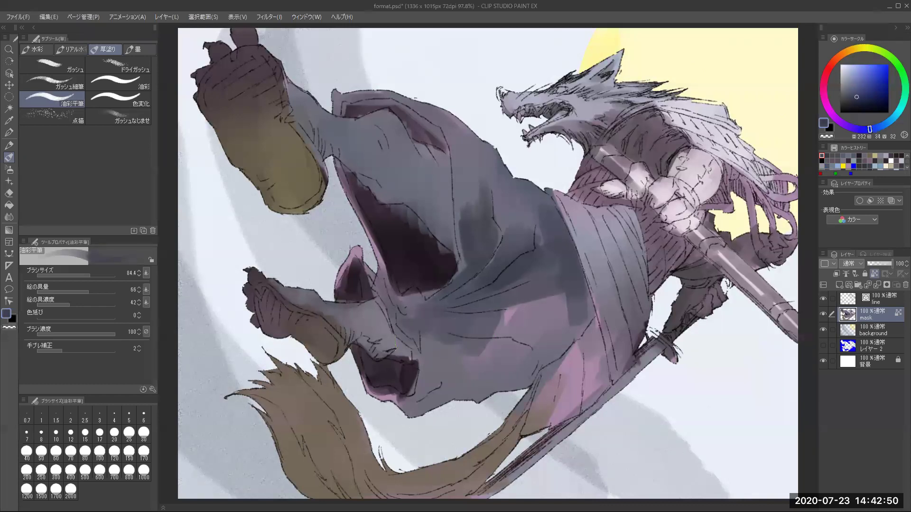
pyautogui.keyDown('alt'); pyautogui.click(606, 217); pyautogui.keyUp('alt')
pyautogui.moveTo(396, 304)
pyautogui.mouseDown()
pyautogui.moveTo(420, 339)
pyautogui.moveTo(383, 291)
pyautogui.moveTo(409, 328)
pyautogui.moveTo(436, 336)
pyautogui.moveTo(451, 312)
pyautogui.moveTo(437, 324)
pyautogui.moveTo(422, 321)
pyautogui.moveTo(512, 324)
pyautogui.moveTo(437, 328)
pyautogui.moveTo(568, 299)
pyautogui.moveTo(491, 312)
pyautogui.moveTo(517, 327)
pyautogui.moveTo(521, 344)
pyautogui.moveTo(527, 331)
pyautogui.moveTo(548, 339)
pyautogui.mouseUp()
pyautogui.keyDown('alt'); pyautogui.click(438, 324); pyautogui.keyUp('alt')
pyautogui.keyDown('alt'); pyautogui.click(511, 324); pyautogui.keyUp('alt')
pyautogui.click(99, 291)
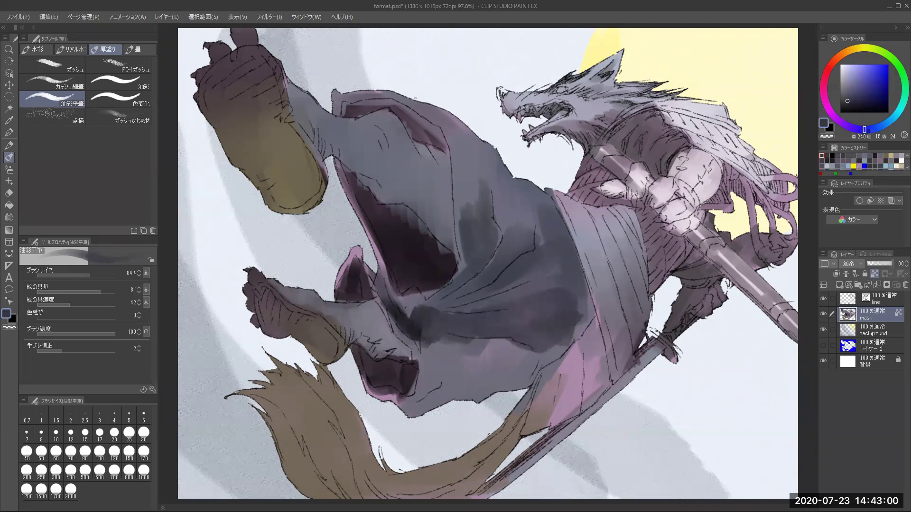
# Paint over the pink edges around the far trouser leg's opening and hem with greys sampled from the trousers
pyautogui.keyDown('alt'); pyautogui.click(437, 342); pyautogui.keyUp('alt')
pyautogui.keyDown('alt'); pyautogui.click(403, 317); pyautogui.keyUp('alt')
pyautogui.moveTo(380, 282); pyautogui.dragTo(387, 301)
pyautogui.moveTo(363, 253)
pyautogui.mouseDown()
pyautogui.moveTo(410, 297)
pyautogui.moveTo(357, 246)
pyautogui.moveTo(367, 284)
pyautogui.mouseUp()
pyautogui.keyDown('alt'); pyautogui.click(414, 203); pyautogui.keyUp('alt')
pyautogui.moveTo(403, 346)
pyautogui.mouseDown()
pyautogui.moveTo(369, 370)
pyautogui.moveTo(351, 350)
pyautogui.moveTo(368, 397)
pyautogui.moveTo(403, 415)
pyautogui.mouseUp()
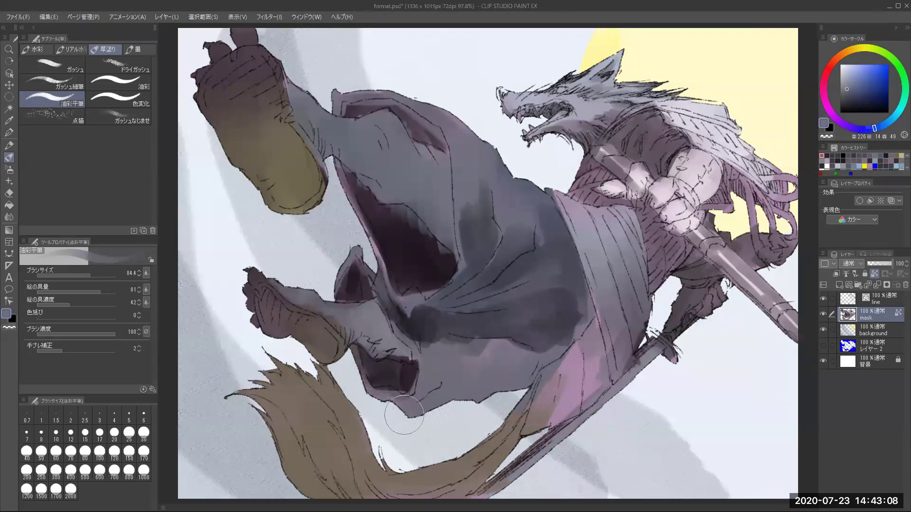
# Refine the far leg's dark opening and tint the near leg's opening edge with dark blue-grey
pyautogui.keyDown('alt'); pyautogui.click(401, 370); pyautogui.keyUp('alt')
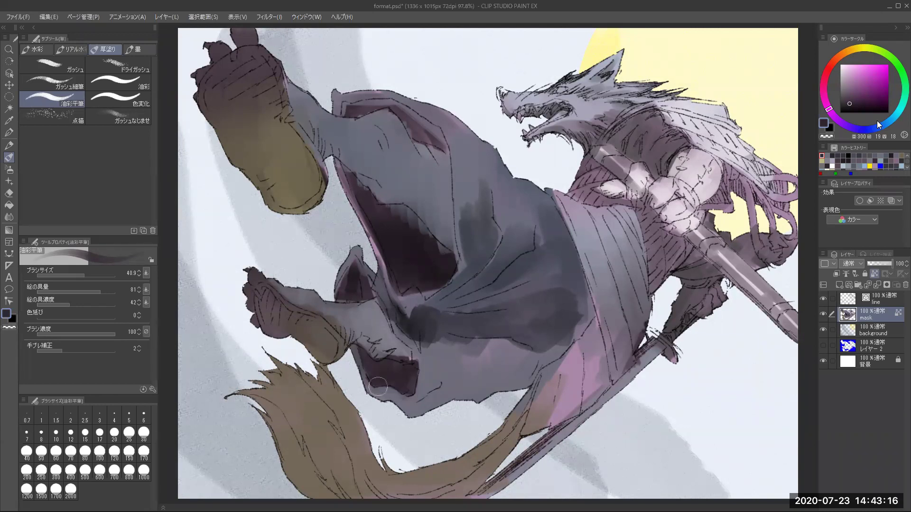
pyautogui.click(846, 96)
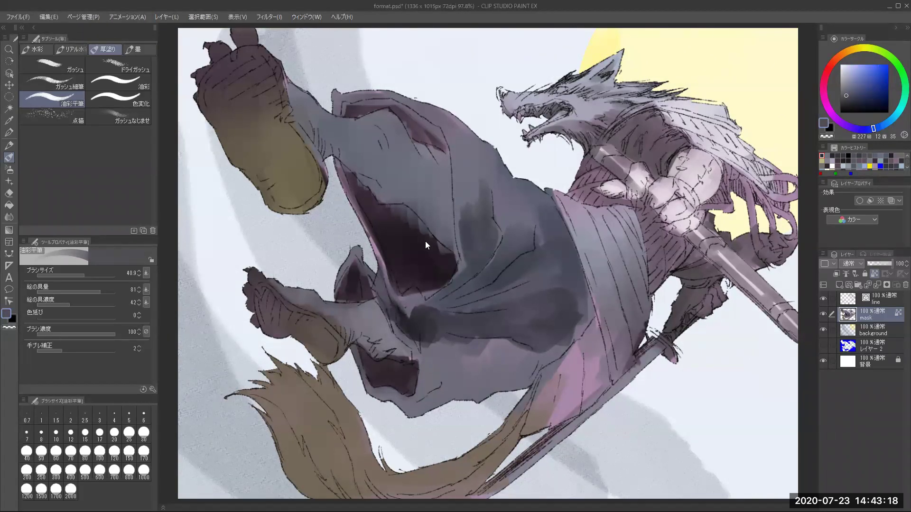
pyautogui.moveTo(371, 195); pyautogui.dragTo(353, 190)
pyautogui.keyDown('alt'); pyautogui.click(362, 197); pyautogui.keyUp('alt')
pyautogui.click(875, 129)
pyautogui.click(848, 97)
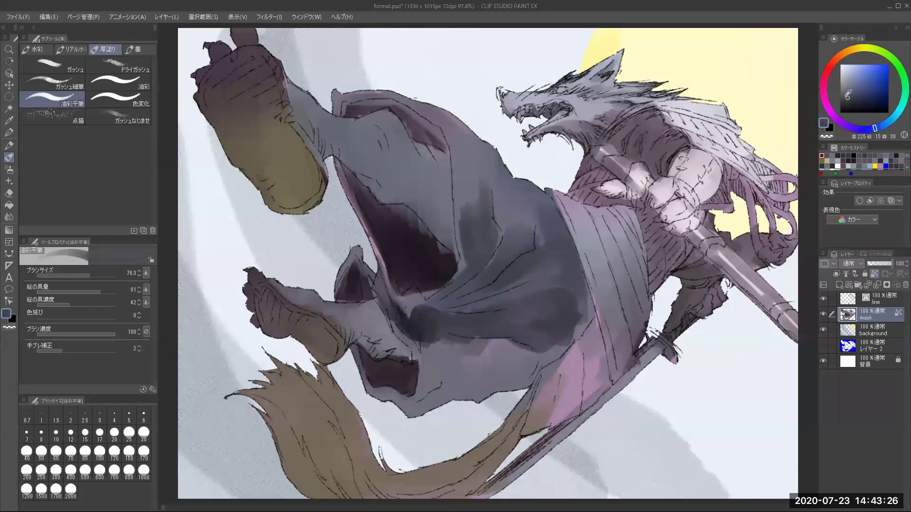
pyautogui.moveTo(454, 228); pyautogui.dragTo(443, 210)
pyautogui.moveTo(345, 167); pyautogui.dragTo(399, 230)
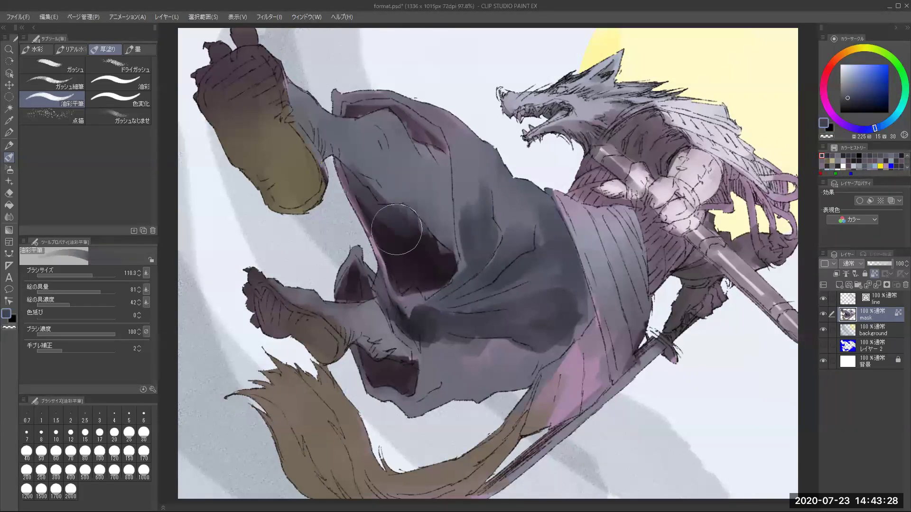
# Deepen both openings of the near trouser leg with near-black
pyautogui.moveTo(859, 103); pyautogui.dragTo(840, 113)
pyautogui.moveTo(348, 180)
pyautogui.mouseDown()
pyautogui.moveTo(399, 231)
pyautogui.moveTo(356, 186)
pyautogui.moveTo(379, 216)
pyautogui.moveTo(394, 224)
pyautogui.moveTo(405, 216)
pyautogui.moveTo(428, 259)
pyautogui.moveTo(395, 211)
pyautogui.moveTo(400, 232)
pyautogui.moveTo(411, 216)
pyautogui.moveTo(423, 258)
pyautogui.mouseUp()
pyautogui.moveTo(408, 126)
pyautogui.mouseDown()
pyautogui.moveTo(398, 109)
pyautogui.moveTo(440, 145)
pyautogui.mouseUp()
pyautogui.moveTo(437, 94)
pyautogui.mouseDown()
pyautogui.moveTo(355, 99)
pyautogui.moveTo(341, 115)
pyautogui.moveTo(379, 99)
pyautogui.moveTo(350, 111)
pyautogui.mouseUp()
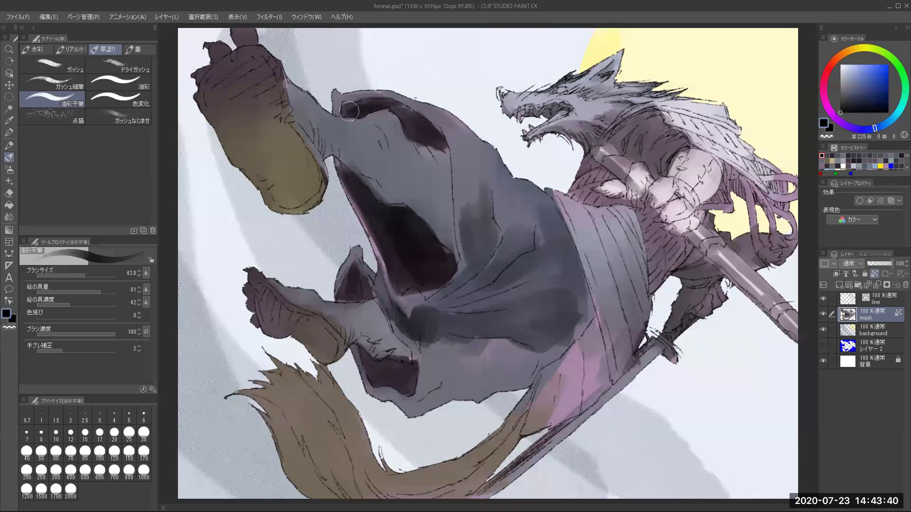
pyautogui.moveTo(390, 105); pyautogui.dragTo(407, 115)
# Smooth both trouser legs and the thigh folds into one blue-grey tone with sampled colours and a brush of about 140
pyautogui.keyDown('alt'); pyautogui.click(416, 112); pyautogui.keyUp('alt')
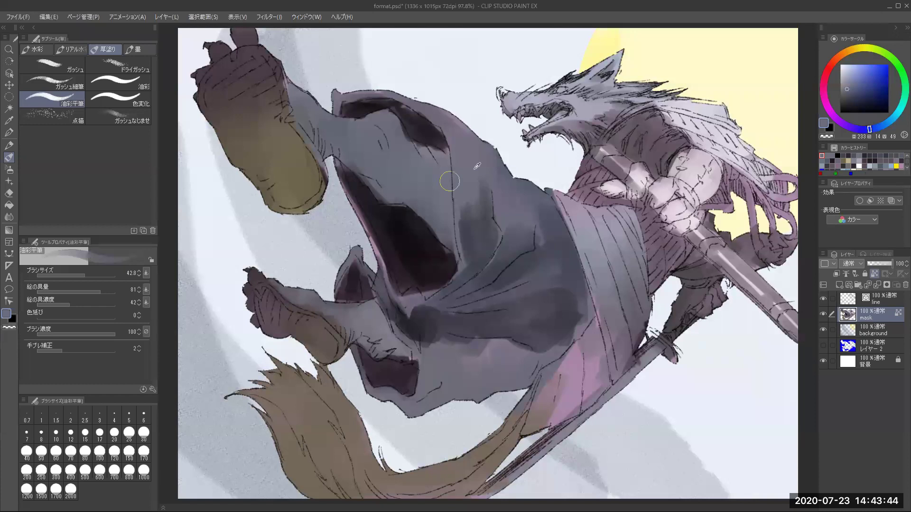
pyautogui.keyDown('alt'); pyautogui.click(474, 214); pyautogui.keyUp('alt')
pyautogui.moveTo(441, 188); pyautogui.dragTo(462, 188)
pyautogui.moveTo(295, 98); pyautogui.dragTo(305, 152)
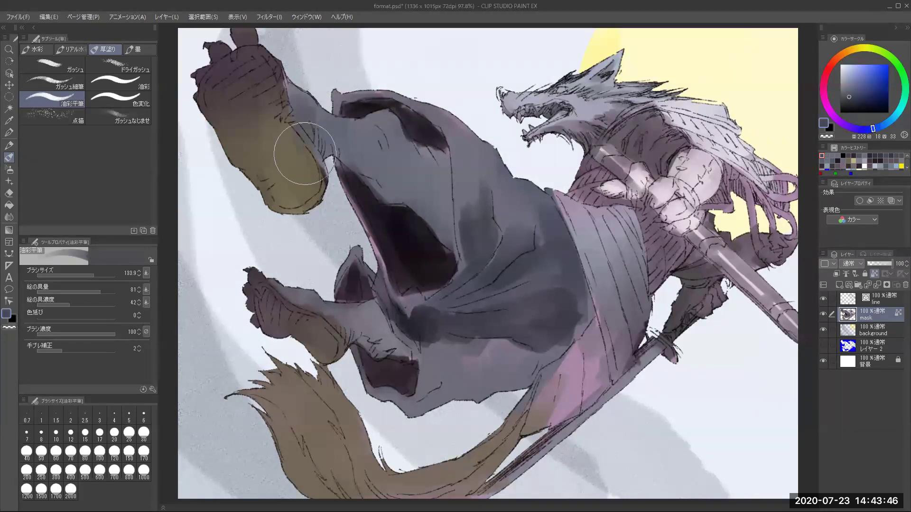
pyautogui.moveTo(304, 96)
pyautogui.mouseDown()
pyautogui.moveTo(347, 168)
pyautogui.moveTo(361, 169)
pyautogui.moveTo(367, 129)
pyautogui.moveTo(428, 108)
pyautogui.moveTo(460, 219)
pyautogui.moveTo(491, 256)
pyautogui.moveTo(526, 276)
pyautogui.moveTo(529, 304)
pyautogui.mouseUp()
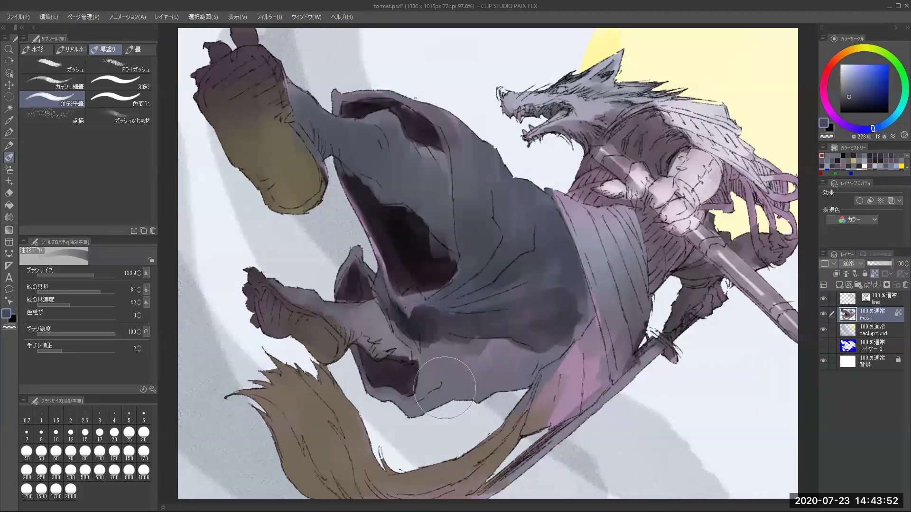
pyautogui.moveTo(444, 332)
pyautogui.mouseDown()
pyautogui.moveTo(433, 399)
pyautogui.moveTo(471, 359)
pyautogui.moveTo(478, 400)
pyautogui.moveTo(510, 341)
pyautogui.mouseUp()
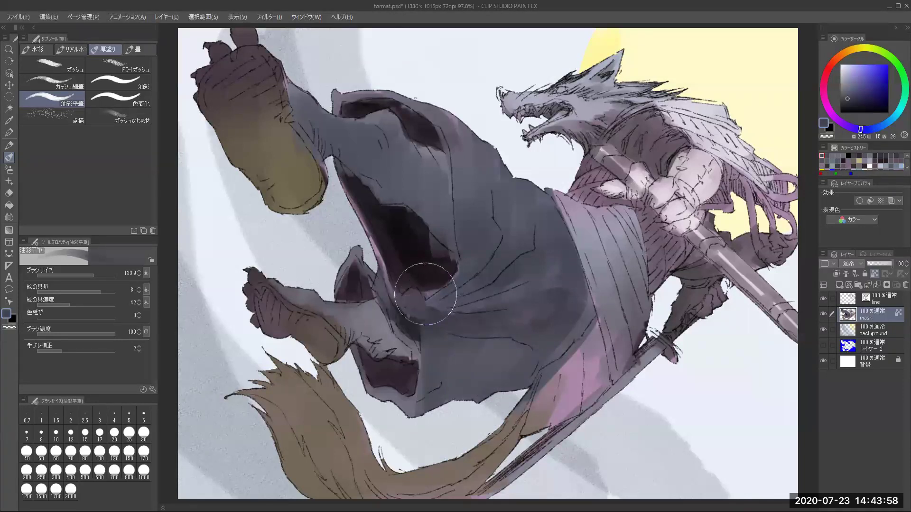
# Redefine the dark edges of both near-leg trouser openings with sampled near-black and a brush size of about 67
pyautogui.keyDown('alt'); pyautogui.click(417, 252); pyautogui.keyUp('alt')
pyautogui.press('[')
pyautogui.moveTo(408, 263)
pyautogui.mouseDown()
pyautogui.moveTo(406, 282)
pyautogui.moveTo(390, 253)
pyautogui.moveTo(401, 289)
pyautogui.moveTo(413, 276)
pyautogui.moveTo(398, 288)
pyautogui.moveTo(430, 283)
pyautogui.mouseUp()
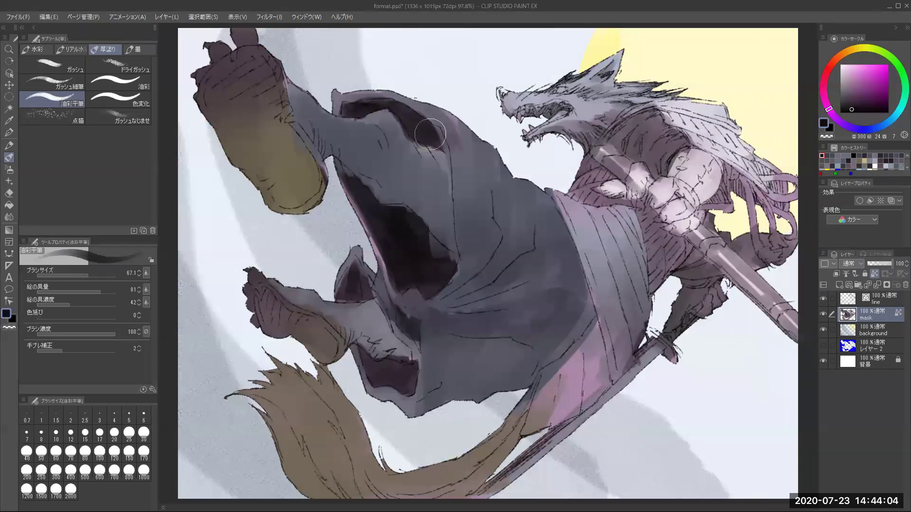
pyautogui.keyDown('alt'); pyautogui.click(401, 147); pyautogui.keyUp('alt')
pyautogui.moveTo(386, 119)
pyautogui.mouseDown()
pyautogui.moveTo(434, 184)
pyautogui.moveTo(420, 151)
pyautogui.mouseUp()
pyautogui.keyDown('alt'); pyautogui.click(414, 211); pyautogui.keyUp('alt')
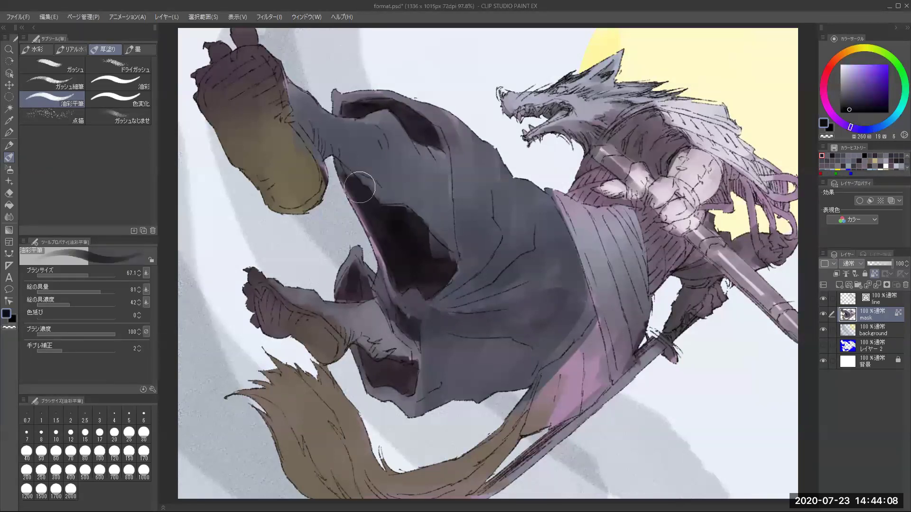
# Darken both openings of the far trouser leg with near-black and clean up the surrounding cloth edges
pyautogui.moveTo(401, 207)
pyautogui.mouseDown()
pyautogui.moveTo(433, 268)
pyautogui.moveTo(405, 356)
pyautogui.moveTo(400, 311)
pyautogui.moveTo(365, 298)
pyautogui.moveTo(345, 285)
pyautogui.moveTo(348, 279)
pyautogui.moveTo(341, 292)
pyautogui.moveTo(372, 295)
pyautogui.moveTo(382, 339)
pyautogui.moveTo(368, 297)
pyautogui.moveTo(348, 298)
pyautogui.moveTo(371, 294)
pyautogui.mouseUp()
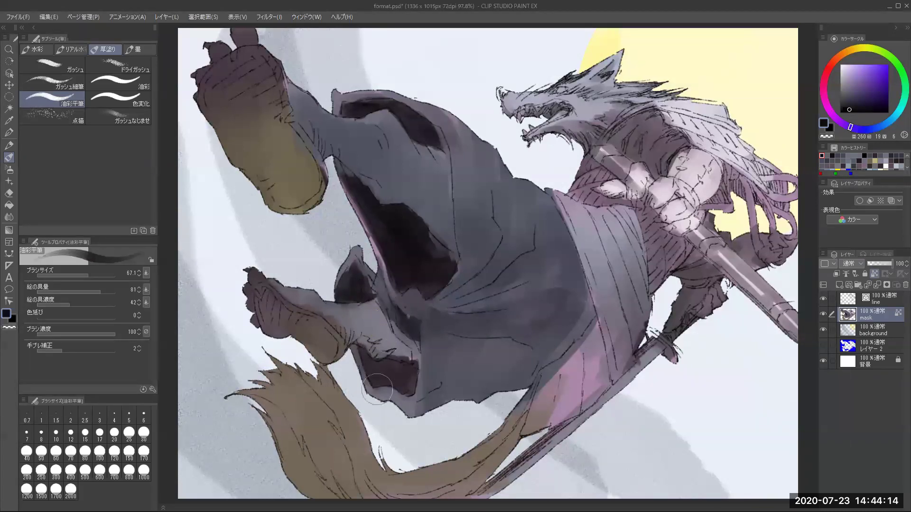
pyautogui.moveTo(381, 368)
pyautogui.mouseDown()
pyautogui.moveTo(389, 382)
pyautogui.moveTo(413, 375)
pyautogui.moveTo(405, 415)
pyautogui.moveTo(379, 393)
pyautogui.moveTo(406, 404)
pyautogui.mouseUp()
pyautogui.keyDown('alt'); pyautogui.click(401, 397); pyautogui.keyUp('alt')
pyautogui.moveTo(353, 362)
pyautogui.mouseDown()
pyautogui.moveTo(429, 389)
pyautogui.moveTo(417, 402)
pyautogui.moveTo(425, 362)
pyautogui.moveTo(385, 333)
pyautogui.mouseUp()
pyautogui.keyDown('alt'); pyautogui.click(431, 309); pyautogui.keyUp('alt')
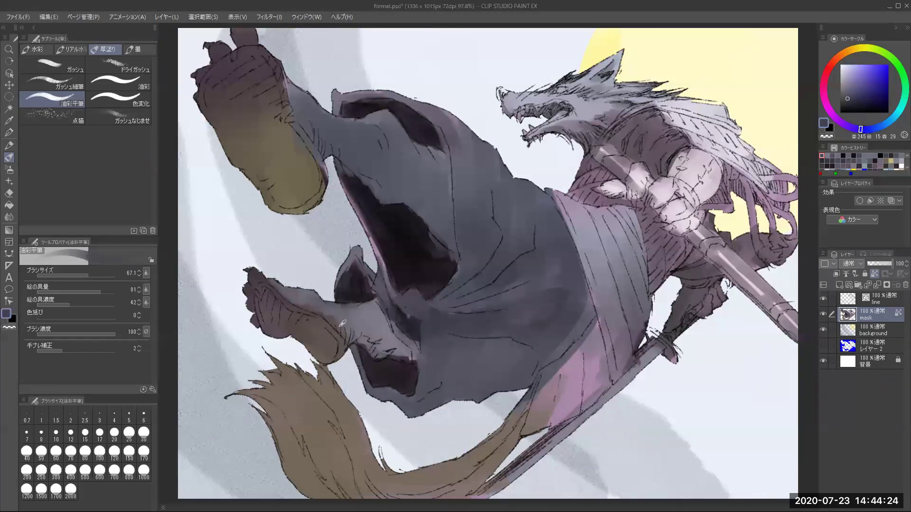
# Shade the far foot's ankle and shin with a sampled brownish grey and dark blue-grey
pyautogui.keyDown('alt'); pyautogui.click(304, 295); pyautogui.keyUp('alt')
pyautogui.moveTo(306, 303)
pyautogui.mouseDown()
pyautogui.moveTo(318, 293)
pyautogui.moveTo(382, 354)
pyautogui.mouseUp()
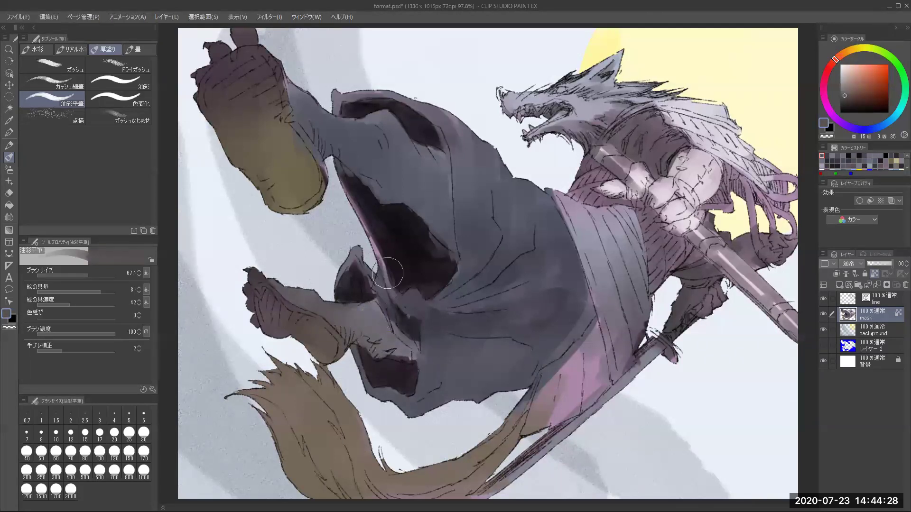
pyautogui.keyDown('alt'); pyautogui.click(394, 291); pyautogui.keyUp('alt')
pyautogui.keyDown('alt'); pyautogui.click(398, 304); pyautogui.keyUp('alt')
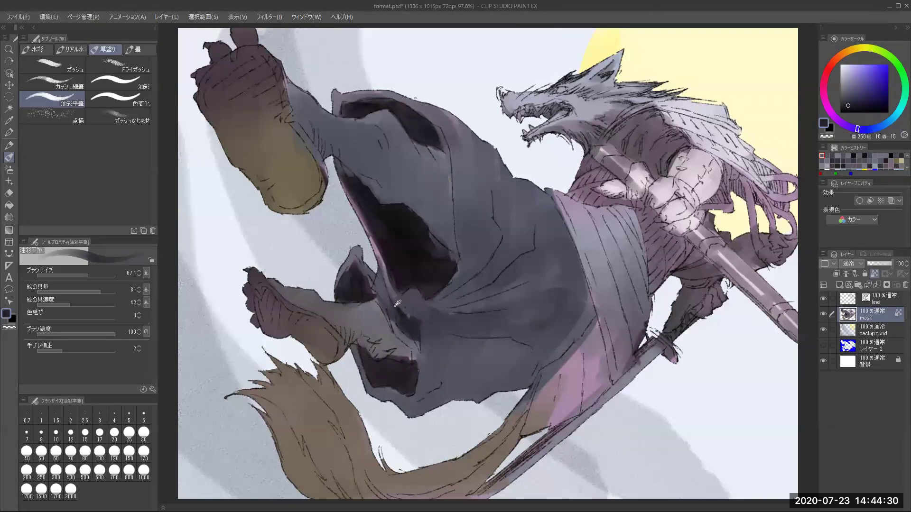
pyautogui.keyDown('alt'); pyautogui.click(397, 304); pyautogui.keyUp('alt')
pyautogui.moveTo(286, 294)
pyautogui.mouseDown()
pyautogui.moveTo(316, 303)
pyautogui.moveTo(311, 289)
pyautogui.moveTo(314, 305)
pyautogui.moveTo(330, 301)
pyautogui.moveTo(350, 336)
pyautogui.moveTo(375, 351)
pyautogui.mouseUp()
# Blend the crotch and far shin with sampled blue-grey, and deepen the base of the far leg's small opening
pyautogui.keyDown('alt'); pyautogui.click(447, 320); pyautogui.keyUp('alt')
pyautogui.keyDown('alt'); pyautogui.click(478, 302); pyautogui.keyUp('alt')
pyautogui.moveTo(479, 302); pyautogui.dragTo(473, 309)
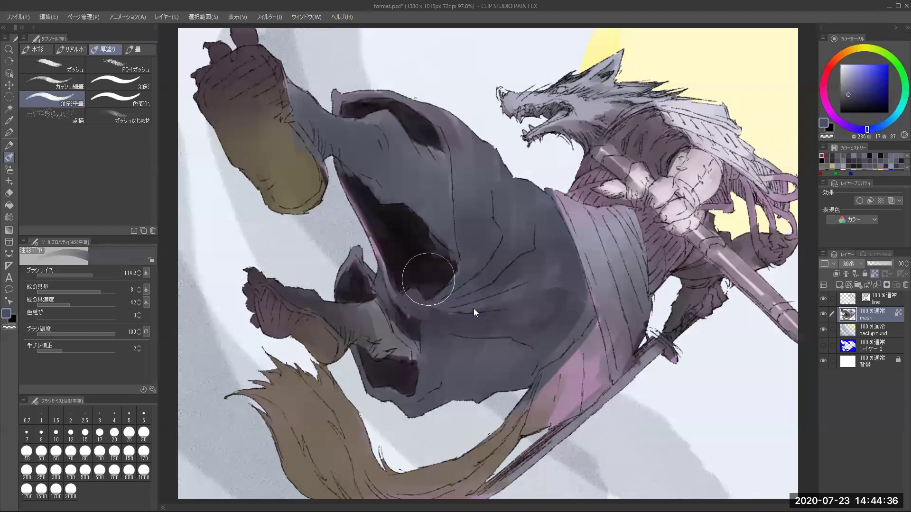
pyautogui.moveTo(428, 279)
pyautogui.mouseDown()
pyautogui.moveTo(399, 310)
pyautogui.moveTo(371, 320)
pyautogui.mouseUp()
pyautogui.keyDown('alt'); pyautogui.click(359, 288); pyautogui.keyUp('alt')
pyautogui.moveTo(355, 283)
pyautogui.mouseDown()
pyautogui.moveTo(336, 239)
pyautogui.moveTo(366, 297)
pyautogui.mouseUp()
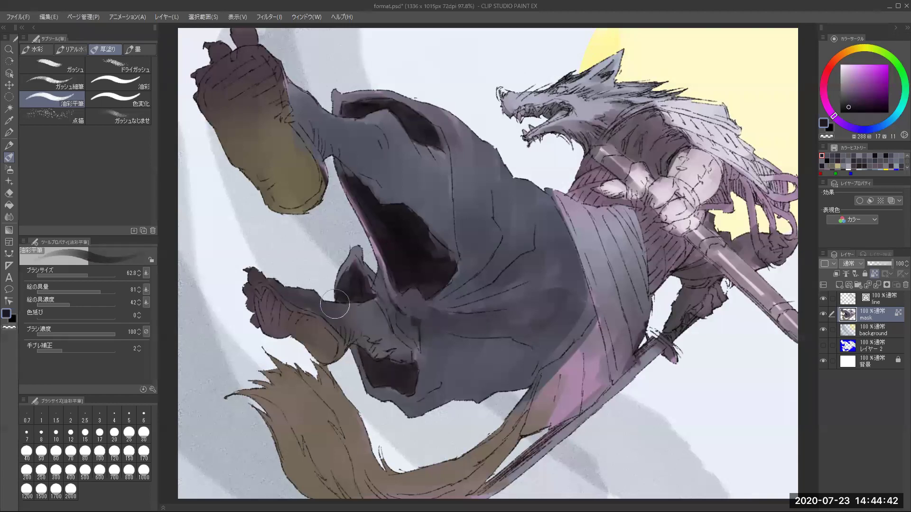
# Darken the ankle-side corners of the near leg's two trouser openings with a sampled dark purple-grey
pyautogui.keyDown('alt'); pyautogui.click(403, 362); pyautogui.keyUp('alt')
pyautogui.keyDown('alt'); pyautogui.click(307, 326); pyautogui.keyUp('alt')
pyautogui.keyDown('alt'); pyautogui.click(350, 184); pyautogui.keyUp('alt')
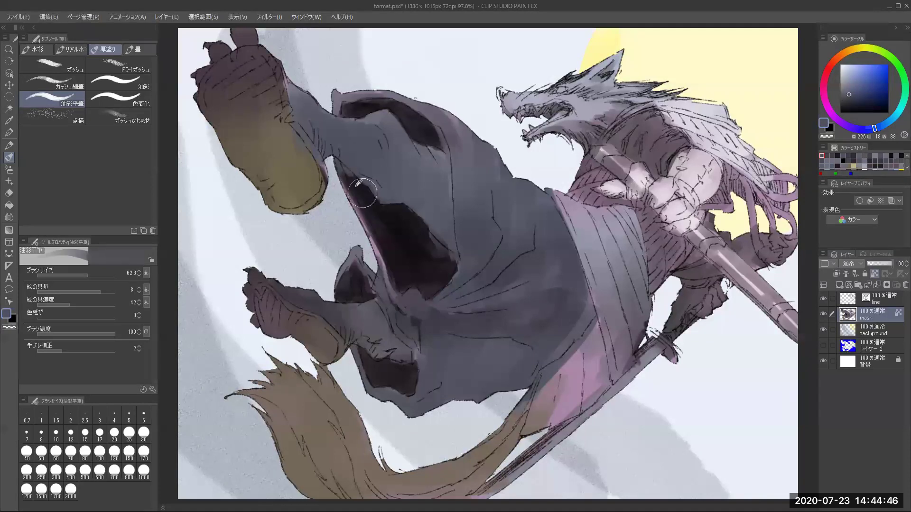
pyautogui.keyDown('alt'); pyautogui.click(358, 184); pyautogui.keyUp('alt')
pyautogui.moveTo(335, 162); pyautogui.dragTo(341, 167)
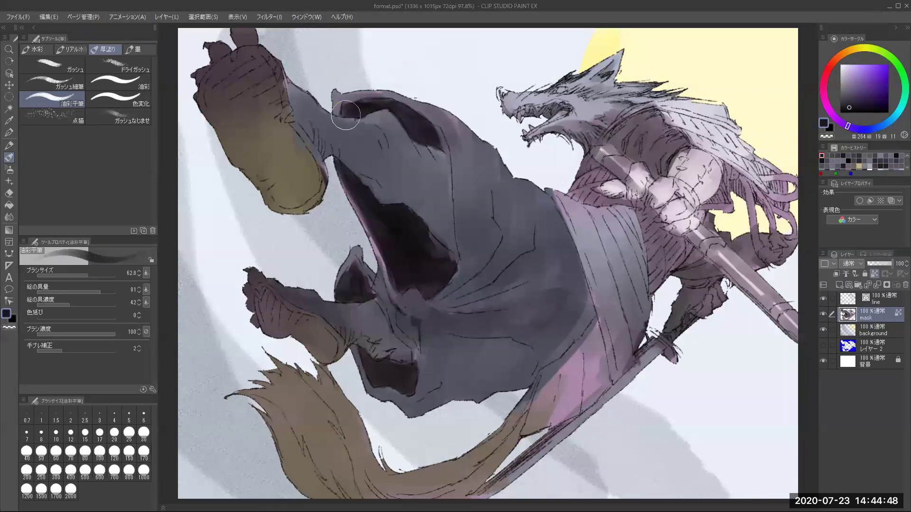
pyautogui.moveTo(346, 115)
pyautogui.mouseDown()
pyautogui.moveTo(448, 140)
pyautogui.moveTo(418, 142)
pyautogui.moveTo(445, 156)
pyautogui.moveTo(442, 134)
pyautogui.moveTo(424, 146)
pyautogui.mouseUp()
# Refine the edges of the near leg's openings and the adjoining crotch folds with sampled blue-grey and near-black
pyautogui.keyDown('alt'); pyautogui.click(440, 163); pyautogui.keyUp('alt')
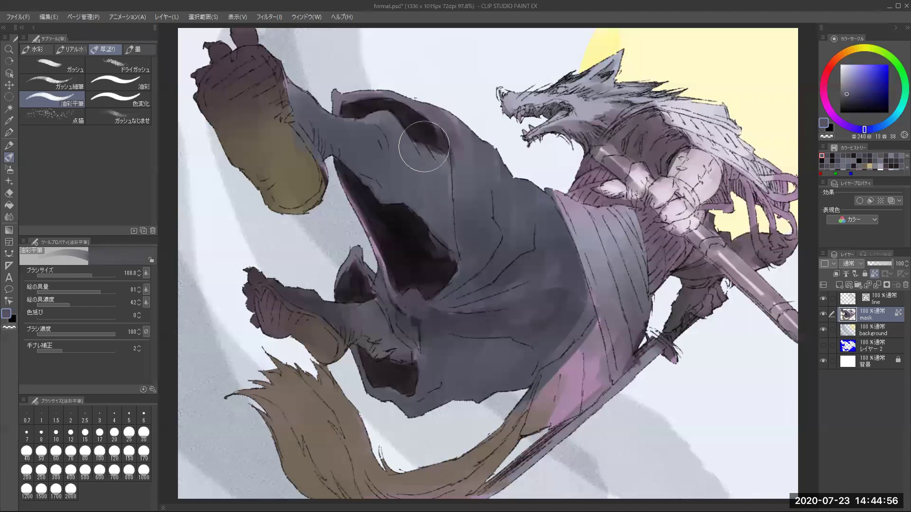
pyautogui.keyDown('alt'); pyautogui.click(414, 222); pyautogui.keyUp('alt')
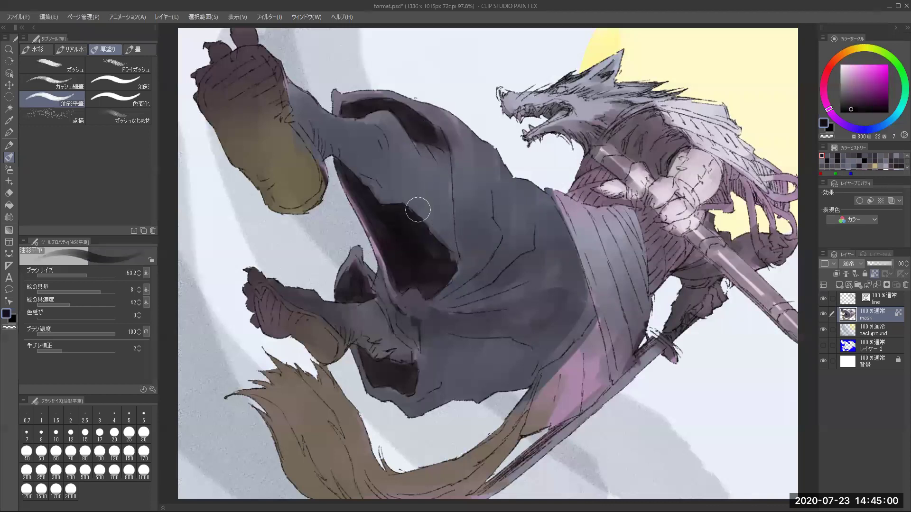
pyautogui.keyDown('alt'); pyautogui.click(418, 210); pyautogui.keyUp('alt')
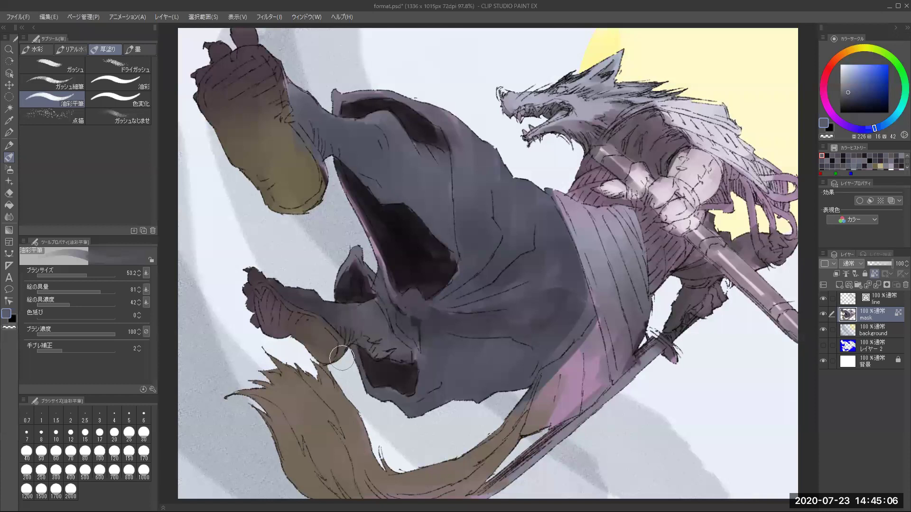
pyautogui.keyDown('alt'); pyautogui.click(424, 315); pyautogui.keyUp('alt')
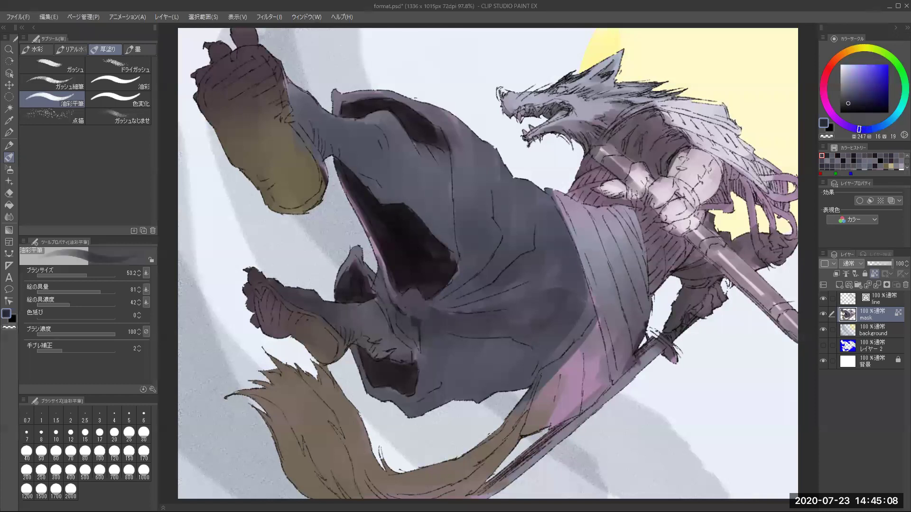
pyautogui.keyDown('alt'); pyautogui.click(415, 264); pyautogui.keyUp('alt')
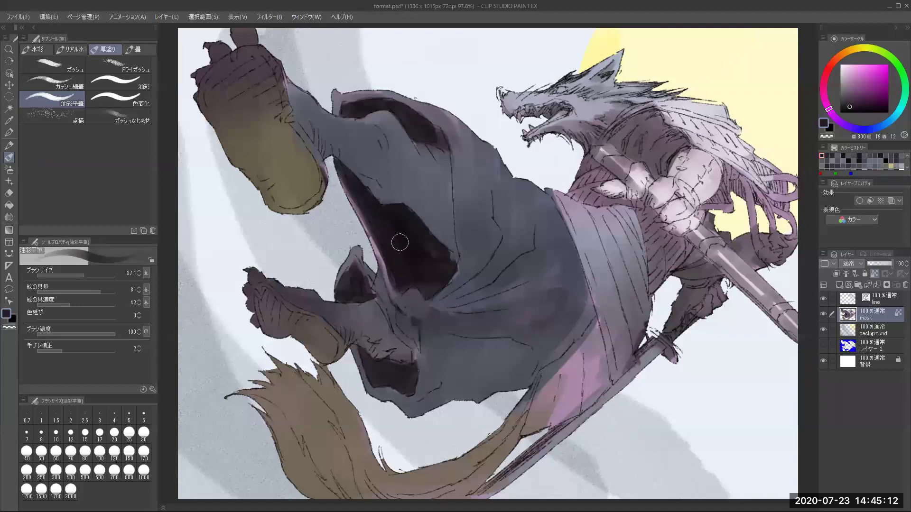
pyautogui.keyDown('alt'); pyautogui.click(439, 316); pyautogui.keyUp('alt')
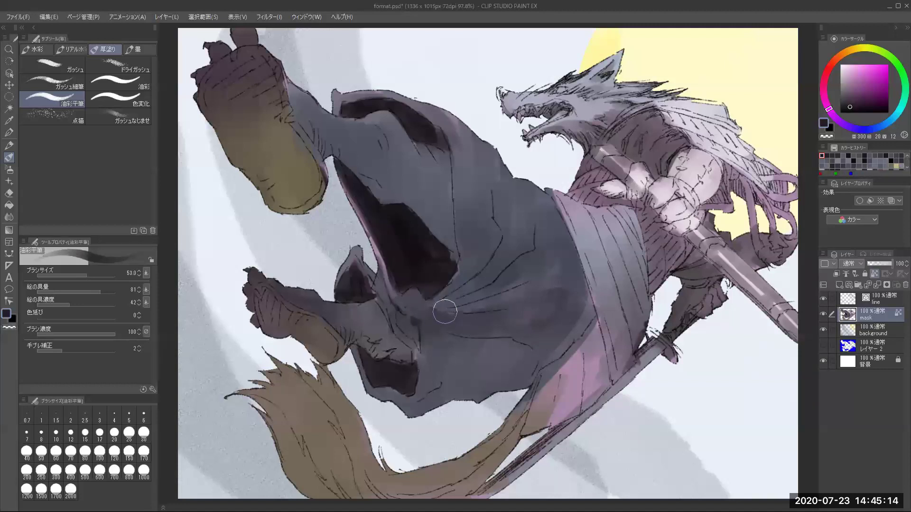
# Soften the crotch folds with a muted purple-grey and a larger brush, and set the brush's paint density to 63
pyautogui.click(844, 96)
pyautogui.click(842, 124)
pyautogui.press(']')
pyautogui.press(']')
pyautogui.press(']')
pyautogui.moveTo(385, 294); pyautogui.dragTo(417, 339)
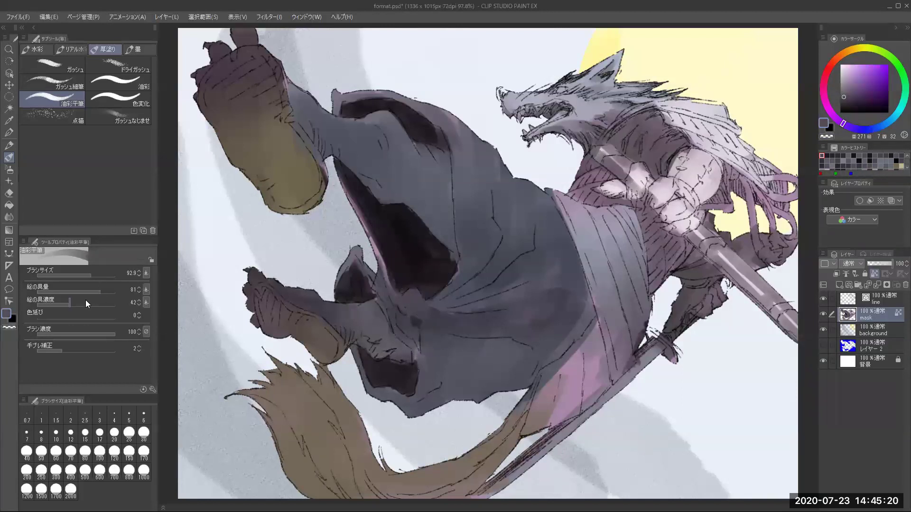
pyautogui.moveTo(383, 289)
pyautogui.mouseDown()
pyautogui.moveTo(408, 329)
pyautogui.moveTo(460, 327)
pyautogui.moveTo(434, 342)
pyautogui.mouseUp()
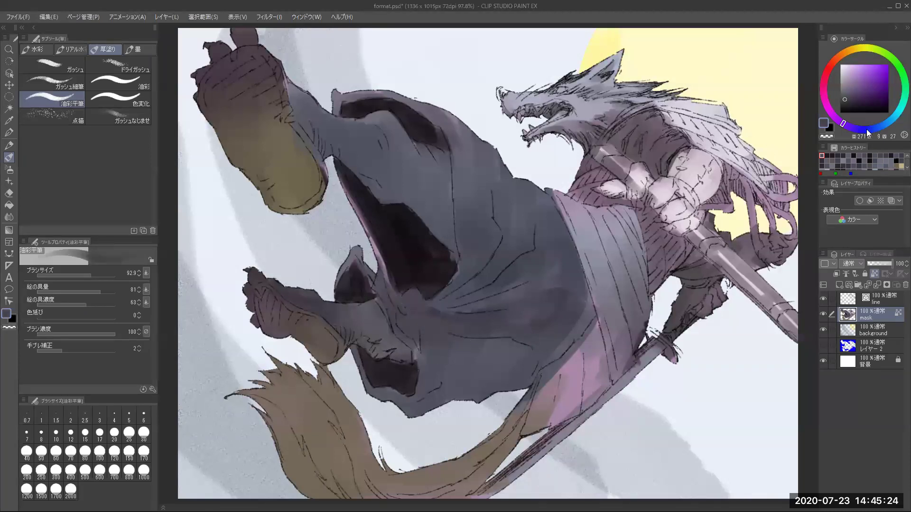
# Paint a near-black shadow band from the crotch across the far thigh to the sash
pyautogui.click(866, 131)
pyautogui.moveTo(450, 350); pyautogui.dragTo(458, 351)
pyautogui.click(840, 108)
pyautogui.moveTo(457, 317)
pyautogui.mouseDown()
pyautogui.moveTo(484, 324)
pyautogui.moveTo(401, 318)
pyautogui.moveTo(420, 325)
pyautogui.moveTo(409, 332)
pyautogui.moveTo(416, 333)
pyautogui.moveTo(450, 313)
pyautogui.moveTo(431, 348)
pyautogui.moveTo(412, 334)
pyautogui.moveTo(429, 348)
pyautogui.moveTo(463, 298)
pyautogui.moveTo(472, 329)
pyautogui.moveTo(448, 328)
pyautogui.moveTo(504, 330)
pyautogui.moveTo(443, 328)
pyautogui.moveTo(544, 302)
pyautogui.moveTo(542, 295)
pyautogui.moveTo(562, 329)
pyautogui.moveTo(512, 336)
pyautogui.moveTo(561, 311)
pyautogui.moveTo(532, 338)
pyautogui.moveTo(571, 291)
pyautogui.moveTo(589, 318)
pyautogui.moveTo(575, 334)
pyautogui.moveTo(591, 262)
pyautogui.moveTo(585, 227)
pyautogui.moveTo(566, 262)
pyautogui.moveTo(562, 240)
pyautogui.moveTo(566, 346)
pyautogui.moveTo(589, 338)
pyautogui.moveTo(591, 324)
pyautogui.moveTo(574, 385)
pyautogui.moveTo(568, 347)
pyautogui.mouseUp()
pyautogui.keyDown('alt'); pyautogui.click(584, 338); pyautogui.keyUp('alt')
pyautogui.moveTo(558, 313); pyautogui.dragTo(586, 312)
pyautogui.moveTo(556, 368)
pyautogui.mouseDown()
pyautogui.moveTo(540, 405)
pyautogui.moveTo(565, 337)
pyautogui.mouseUp()
# Extend the near-black shadow up the trousers along the sash edge and shape its contour with sampled tones
pyautogui.keyDown('alt'); pyautogui.click(566, 298); pyautogui.keyUp('alt')
pyautogui.moveTo(558, 257); pyautogui.dragTo(525, 258)
pyautogui.moveTo(567, 343)
pyautogui.mouseDown()
pyautogui.moveTo(575, 319)
pyautogui.moveTo(553, 335)
pyautogui.moveTo(488, 327)
pyautogui.moveTo(543, 299)
pyautogui.moveTo(541, 323)
pyautogui.moveTo(567, 297)
pyautogui.moveTo(565, 327)
pyautogui.moveTo(548, 347)
pyautogui.mouseUp()
pyautogui.keyDown('alt'); pyautogui.click(525, 326); pyautogui.keyUp('alt')
pyautogui.moveTo(567, 277)
pyautogui.mouseDown()
pyautogui.moveTo(553, 338)
pyautogui.moveTo(571, 271)
pyautogui.moveTo(564, 334)
pyautogui.moveTo(576, 270)
pyautogui.moveTo(582, 326)
pyautogui.moveTo(549, 354)
pyautogui.mouseUp()
pyautogui.moveTo(584, 306); pyautogui.dragTo(548, 324)
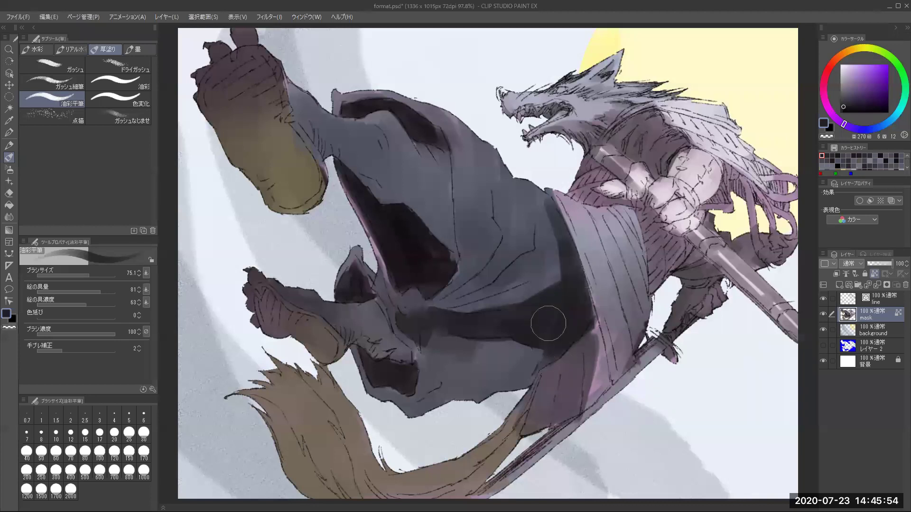
# Cover the pink cloth flap below the sash with sampled near-black
pyautogui.moveTo(603, 367)
pyautogui.mouseDown()
pyautogui.moveTo(591, 316)
pyautogui.moveTo(597, 384)
pyautogui.moveTo(592, 377)
pyautogui.moveTo(581, 403)
pyautogui.moveTo(597, 370)
pyautogui.moveTo(574, 411)
pyautogui.moveTo(598, 371)
pyautogui.moveTo(576, 381)
pyautogui.moveTo(591, 348)
pyautogui.moveTo(553, 384)
pyautogui.moveTo(582, 351)
pyautogui.moveTo(550, 383)
pyautogui.moveTo(542, 379)
pyautogui.moveTo(550, 372)
pyautogui.moveTo(538, 421)
pyautogui.moveTo(533, 409)
pyautogui.moveTo(526, 426)
pyautogui.moveTo(561, 386)
pyautogui.moveTo(536, 421)
pyautogui.moveTo(579, 395)
pyautogui.moveTo(571, 408)
pyautogui.moveTo(550, 381)
pyautogui.moveTo(543, 415)
pyautogui.moveTo(580, 399)
pyautogui.moveTo(549, 427)
pyautogui.moveTo(581, 407)
pyautogui.moveTo(587, 280)
pyautogui.moveTo(572, 317)
pyautogui.mouseUp()
pyautogui.keyDown('alt'); pyautogui.click(577, 325); pyautogui.keyUp('alt')
pyautogui.moveTo(516, 390)
pyautogui.mouseDown()
pyautogui.moveTo(551, 360)
pyautogui.moveTo(503, 399)
pyautogui.moveTo(576, 347)
pyautogui.mouseUp()
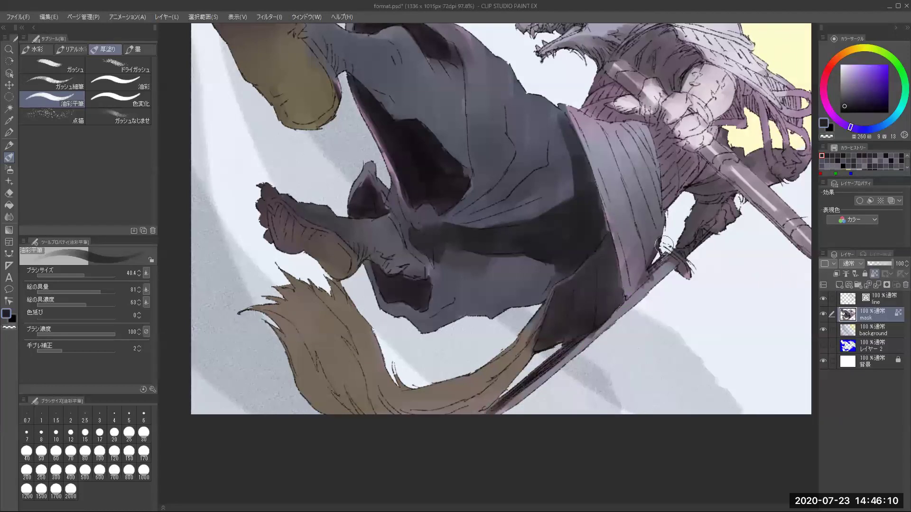
# Fill the sword guard with sampled purplish grey using the ざらつきペン, and lock the mask layer's transparent pixels
pyautogui.moveTo(668, 257)
pyautogui.mouseDown()
pyautogui.moveTo(642, 281)
pyautogui.moveTo(661, 262)
pyautogui.mouseUp()
pyautogui.click(11, 132)
pyautogui.click(75, 69)
pyautogui.click(130, 121)
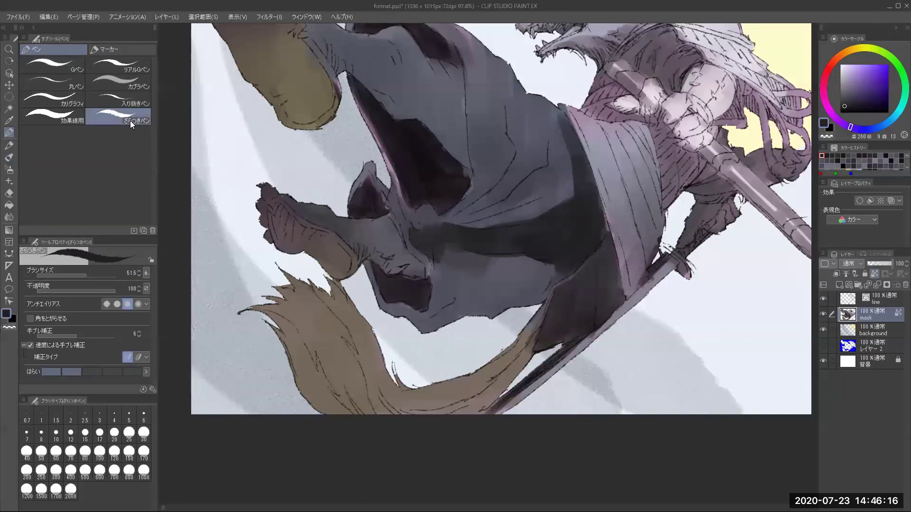
pyautogui.press('[')
pyautogui.keyDown('alt'); pyautogui.click(664, 224); pyautogui.keyUp('alt')
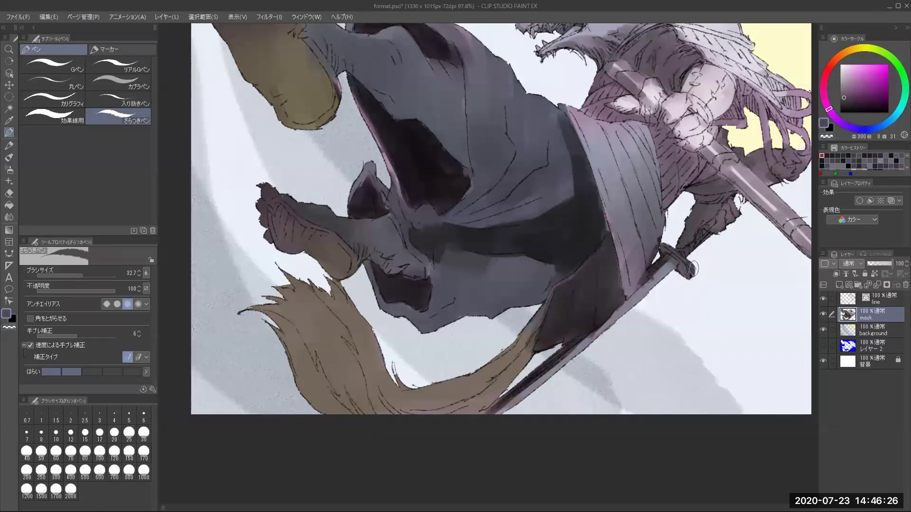
pyautogui.click(874, 275)
pyautogui.moveTo(692, 295); pyautogui.dragTo(661, 391)
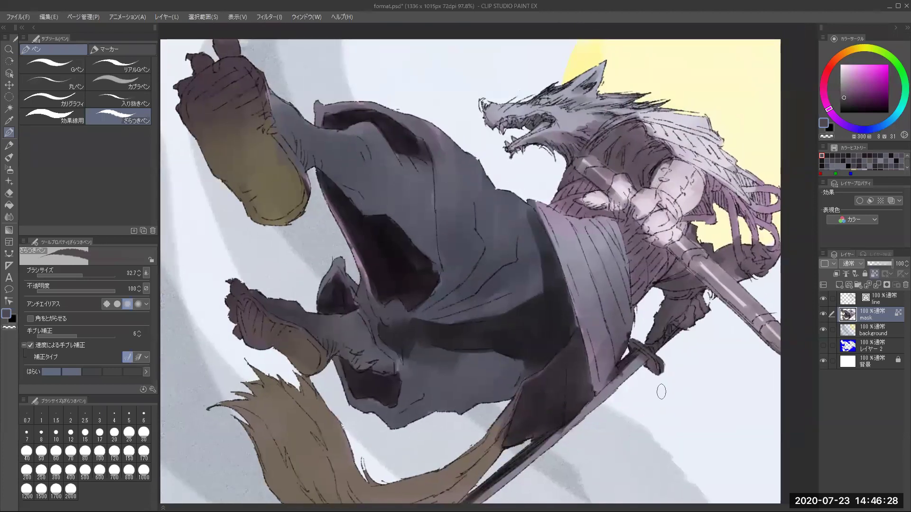
# Paint both hands on the shaft grey with the 油彩平筆 brush at about size 28, using colour sampled from the wolf's fur
pyautogui.click(12, 158)
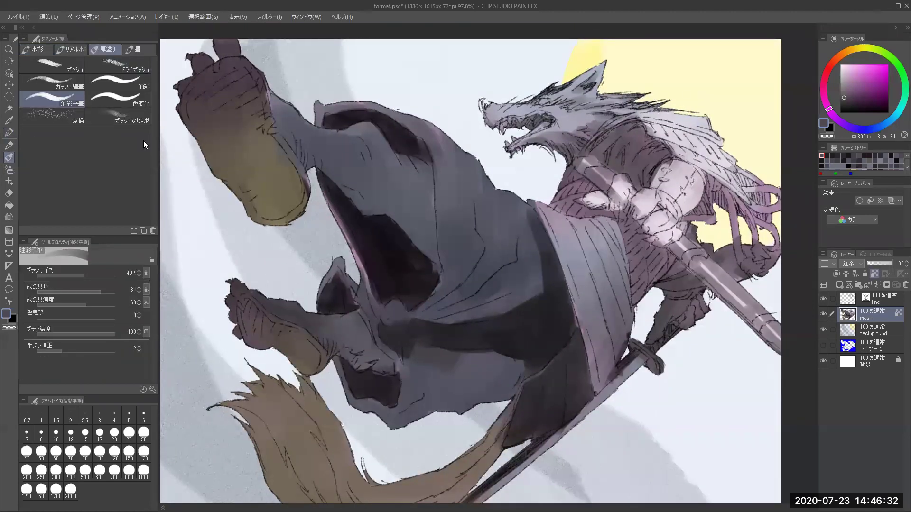
pyautogui.keyDown('alt'); pyautogui.click(581, 134); pyautogui.keyUp('alt')
pyautogui.moveTo(583, 131)
pyautogui.mouseDown()
pyautogui.moveTo(591, 121)
pyautogui.moveTo(588, 133)
pyautogui.mouseUp()
pyautogui.keyDown('alt'); pyautogui.click(576, 124); pyautogui.keyUp('alt')
pyautogui.press('[')
pyautogui.press('[')
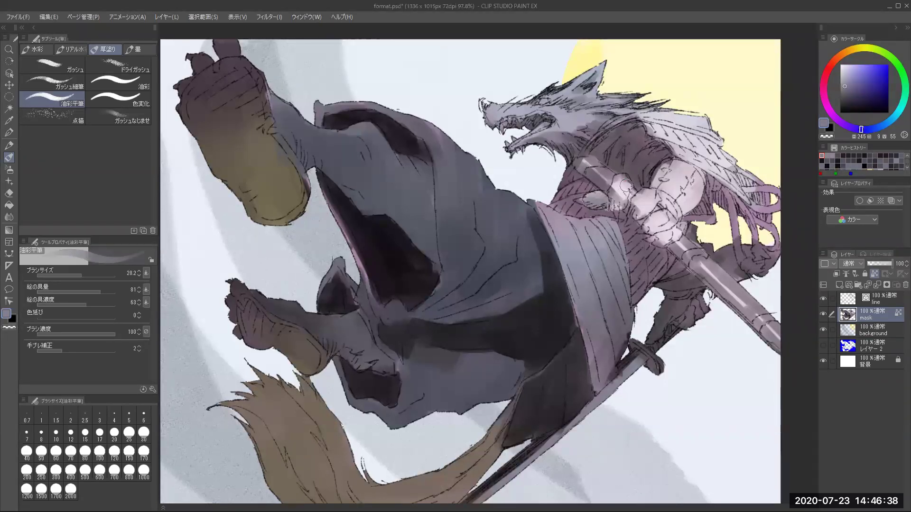
pyautogui.moveTo(625, 185)
pyautogui.mouseDown()
pyautogui.moveTo(628, 205)
pyautogui.moveTo(640, 199)
pyautogui.moveTo(628, 186)
pyautogui.moveTo(647, 202)
pyautogui.moveTo(632, 211)
pyautogui.moveTo(651, 202)
pyautogui.moveTo(639, 216)
pyautogui.mouseUp()
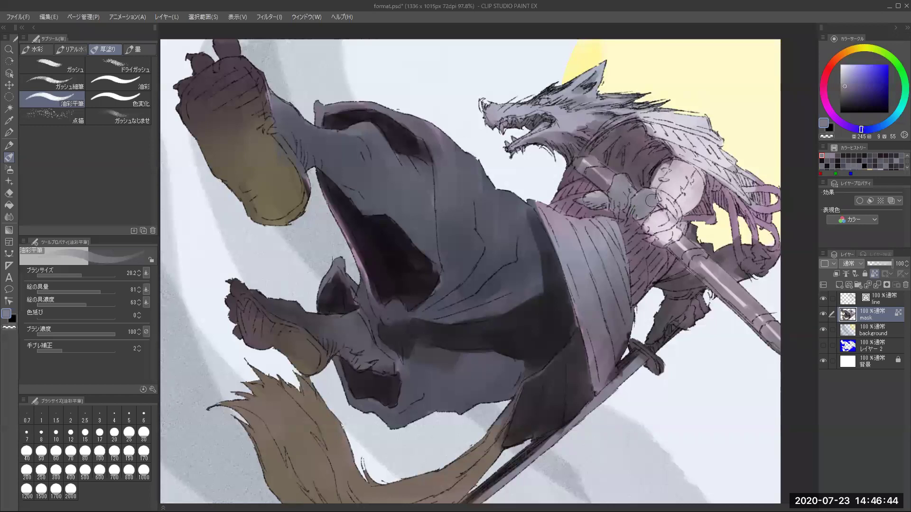
pyautogui.moveTo(652, 201)
pyautogui.mouseDown()
pyautogui.moveTo(671, 233)
pyautogui.moveTo(652, 234)
pyautogui.moveTo(678, 242)
pyautogui.mouseUp()
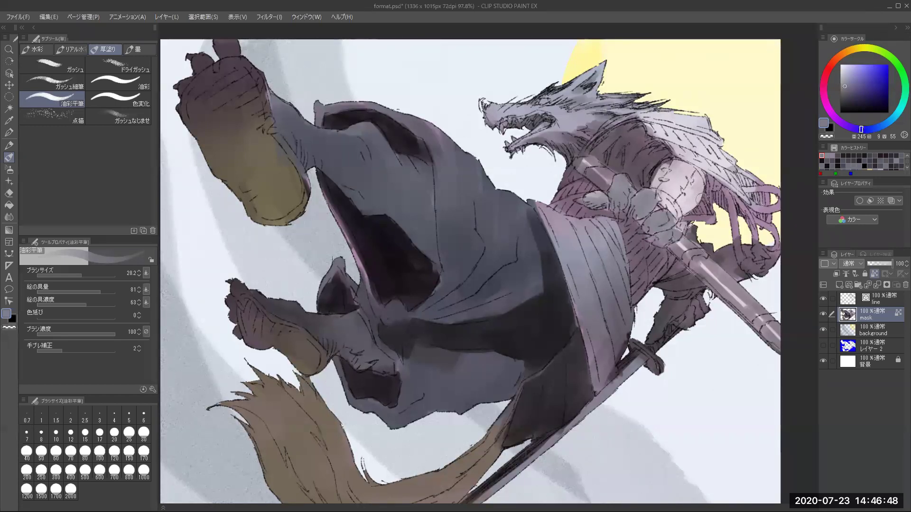
# Shade the underside of the shaft and the clothing beside the hands with sampled purple-grey
pyautogui.keyDown('alt'); pyautogui.click(605, 181); pyautogui.keyUp('alt')
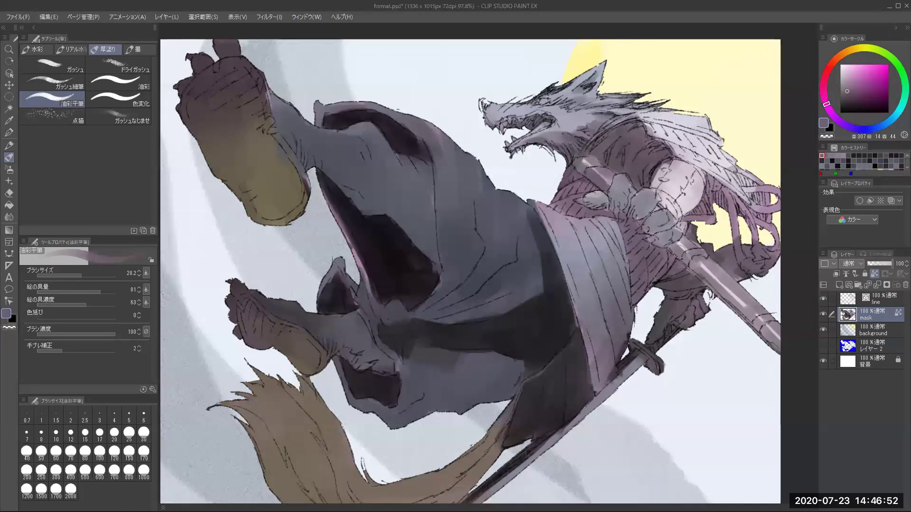
pyautogui.keyDown('alt'); pyautogui.click(685, 284); pyautogui.keyUp('alt')
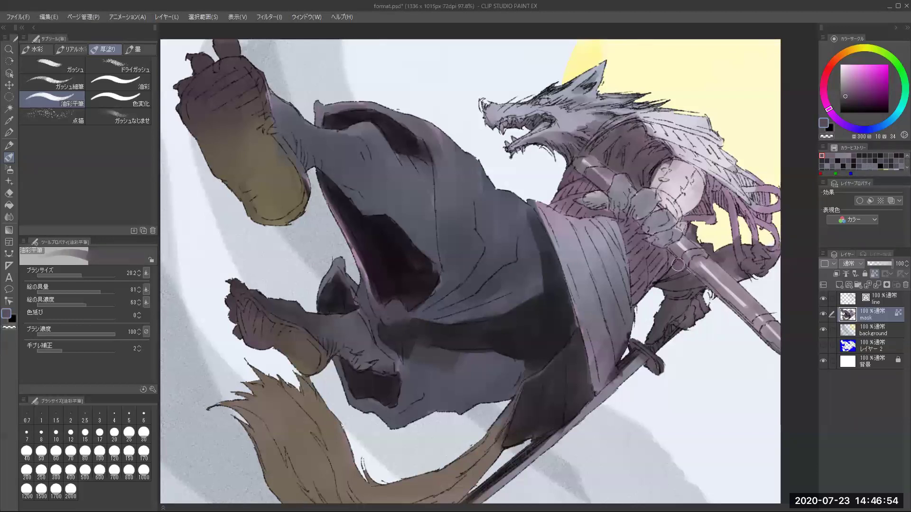
pyautogui.moveTo(683, 268); pyautogui.dragTo(702, 280)
# Shade the trouser folds between the raised knee and the sash in dark blue-grey with the 油彩平筆 brush at about size 82
pyautogui.keyDown('alt'); pyautogui.click(549, 321); pyautogui.keyUp('alt')
pyautogui.keyDown('ctrl'); pyautogui.keyDown('alt'); pyautogui.moveTo(550, 338); pyautogui.dragTo(559, 318); pyautogui.keyUp('alt'); pyautogui.keyUp('ctrl')
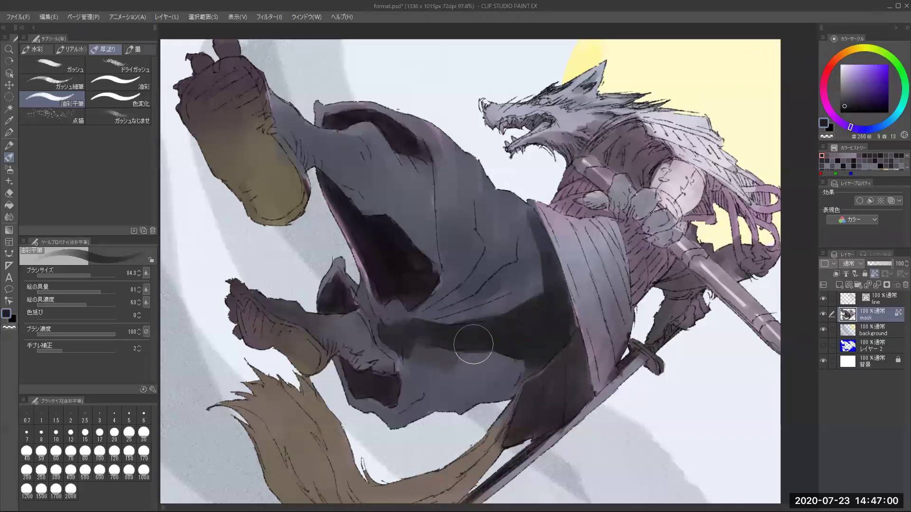
pyautogui.keyDown('alt'); pyautogui.click(469, 358); pyautogui.keyUp('alt')
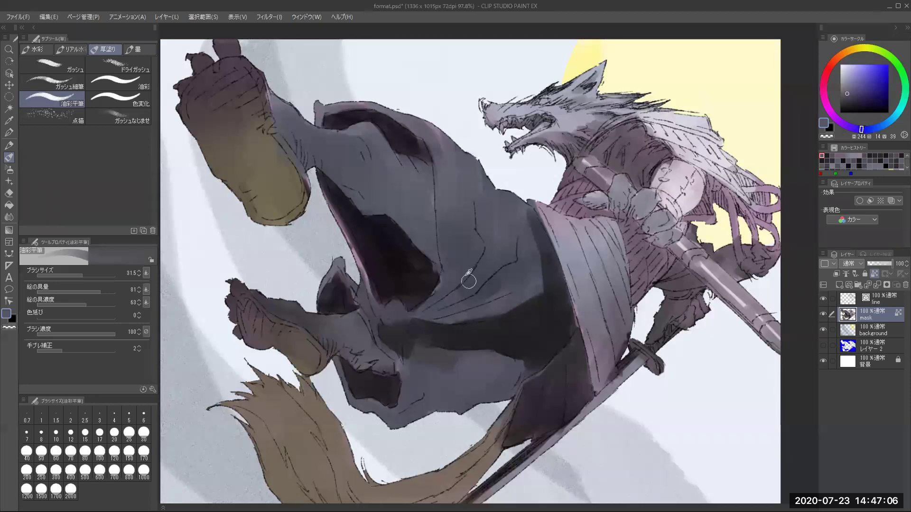
pyautogui.keyDown('alt'); pyautogui.click(546, 258); pyautogui.keyUp('alt')
pyautogui.moveTo(488, 301); pyautogui.dragTo(495, 284)
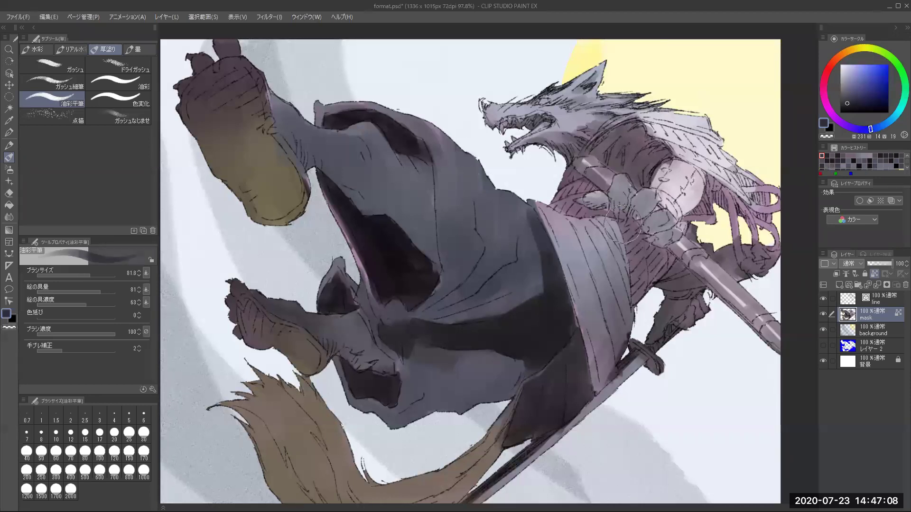
pyautogui.click(849, 99)
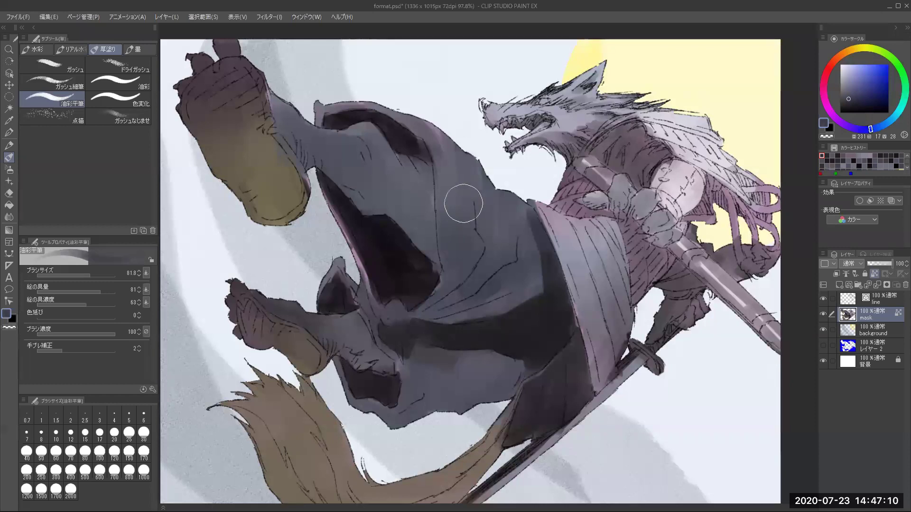
pyautogui.moveTo(449, 205)
pyautogui.mouseDown()
pyautogui.moveTo(458, 266)
pyautogui.moveTo(463, 227)
pyautogui.moveTo(451, 222)
pyautogui.moveTo(457, 246)
pyautogui.moveTo(447, 198)
pyautogui.moveTo(461, 200)
pyautogui.moveTo(469, 259)
pyautogui.moveTo(471, 238)
pyautogui.moveTo(444, 280)
pyautogui.moveTo(470, 253)
pyautogui.moveTo(449, 281)
pyautogui.moveTo(449, 271)
pyautogui.moveTo(451, 308)
pyautogui.moveTo(393, 316)
pyautogui.moveTo(436, 310)
pyautogui.moveTo(416, 317)
pyautogui.mouseUp()
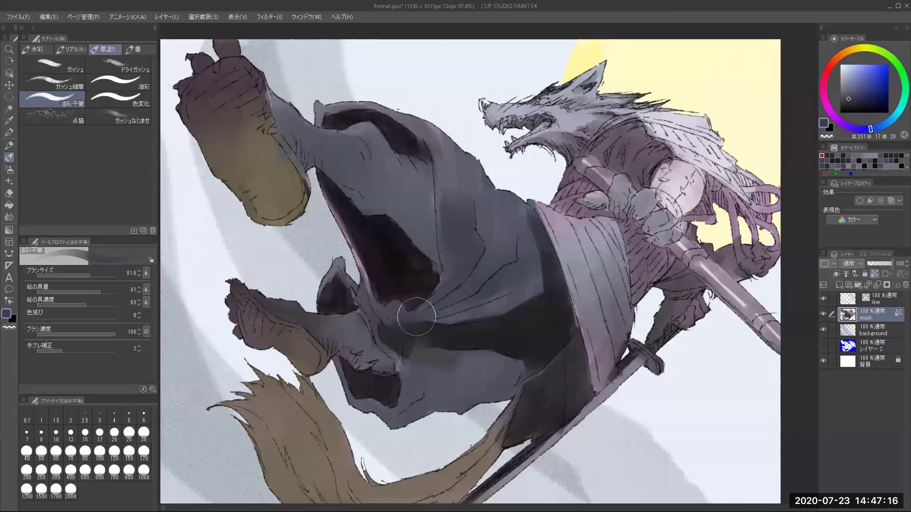
# Deepen the fold shadows across the trouser seat and thigh with darker navy tones, using the brush at about size 52 for the finer strokes
pyautogui.click(851, 97)
pyautogui.moveTo(516, 229); pyautogui.dragTo(485, 284)
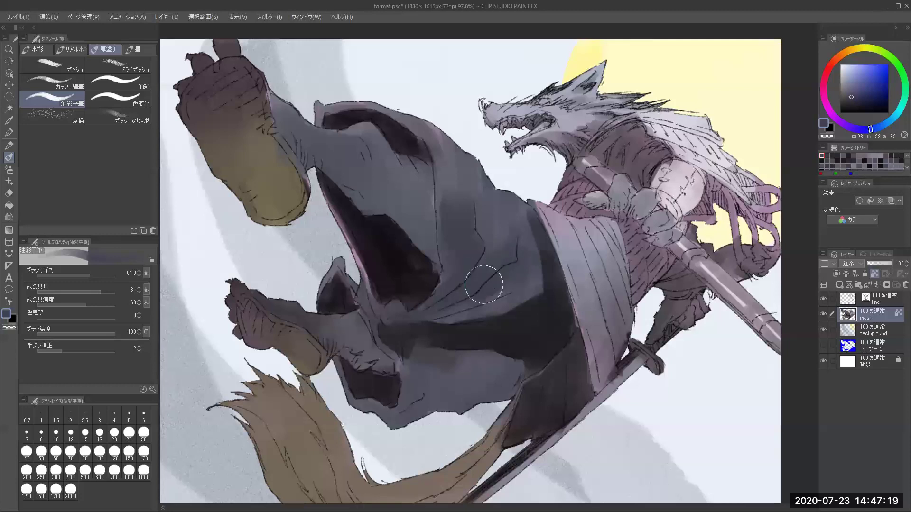
pyautogui.click(848, 102)
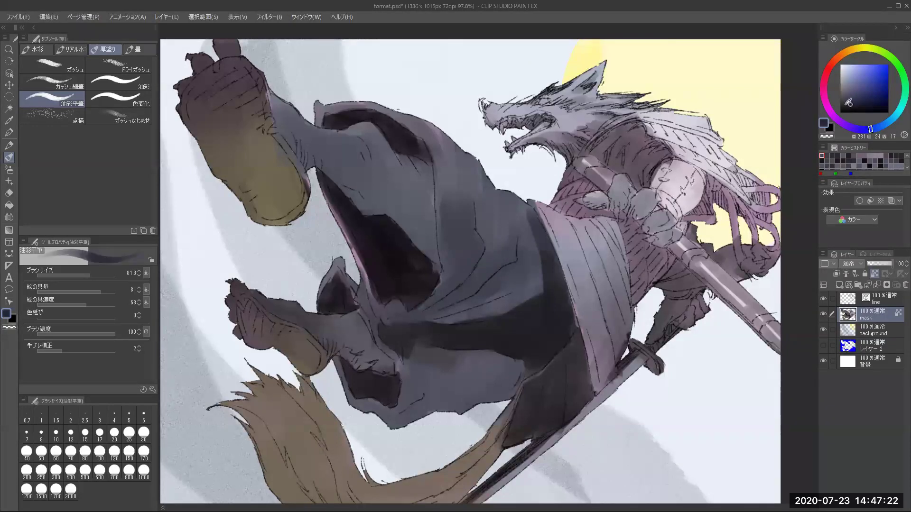
pyautogui.press('[')
pyautogui.press('[')
pyautogui.moveTo(518, 232)
pyautogui.mouseDown()
pyautogui.moveTo(500, 248)
pyautogui.moveTo(514, 256)
pyautogui.moveTo(468, 295)
pyautogui.moveTo(455, 208)
pyautogui.moveTo(451, 219)
pyautogui.moveTo(472, 222)
pyautogui.moveTo(472, 242)
pyautogui.moveTo(462, 209)
pyautogui.moveTo(459, 257)
pyautogui.moveTo(447, 238)
pyautogui.moveTo(451, 222)
pyautogui.moveTo(460, 225)
pyautogui.moveTo(479, 250)
pyautogui.moveTo(423, 301)
pyautogui.mouseUp()
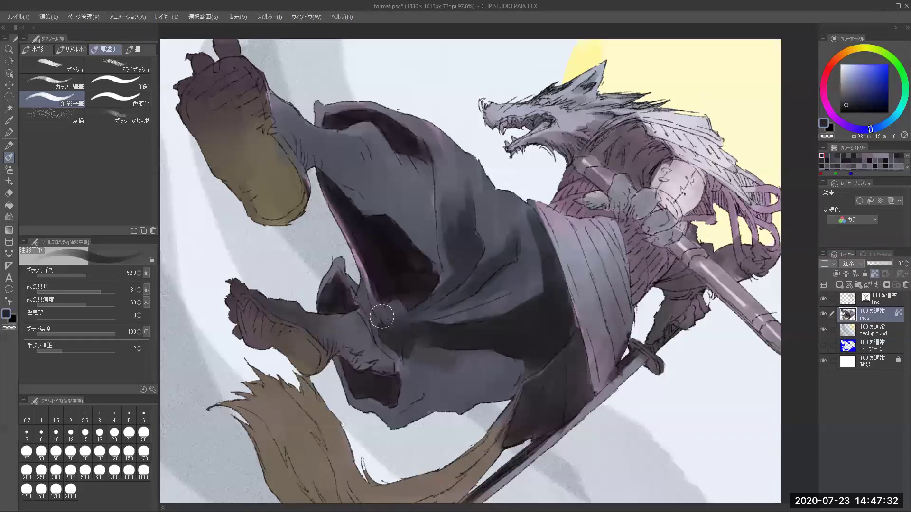
# Darken the lower trouser leg and the ankle of the smaller foot with sampled dark blue at about size 82
pyautogui.keyDown('alt'); pyautogui.click(488, 273); pyautogui.keyUp('alt')
pyautogui.moveTo(484, 282); pyautogui.dragTo(478, 300)
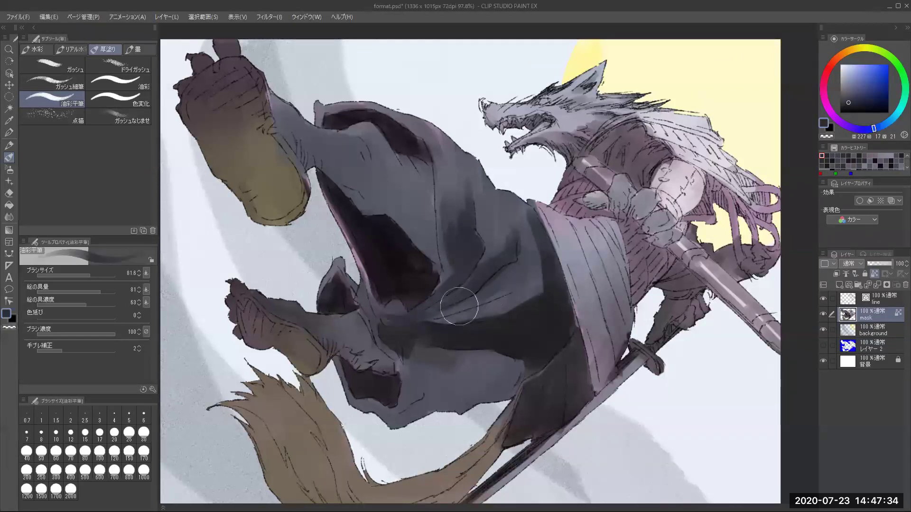
pyautogui.moveTo(426, 319)
pyautogui.mouseDown()
pyautogui.moveTo(524, 268)
pyautogui.moveTo(504, 267)
pyautogui.moveTo(462, 296)
pyautogui.moveTo(534, 250)
pyautogui.moveTo(504, 295)
pyautogui.moveTo(540, 258)
pyautogui.moveTo(512, 304)
pyautogui.moveTo(443, 316)
pyautogui.moveTo(526, 300)
pyautogui.moveTo(527, 289)
pyautogui.moveTo(545, 320)
pyautogui.moveTo(516, 350)
pyautogui.moveTo(419, 372)
pyautogui.moveTo(416, 336)
pyautogui.moveTo(408, 399)
pyautogui.moveTo(422, 364)
pyautogui.moveTo(399, 413)
pyautogui.moveTo(420, 384)
pyautogui.moveTo(432, 389)
pyautogui.moveTo(425, 368)
pyautogui.moveTo(420, 385)
pyautogui.moveTo(433, 372)
pyautogui.moveTo(427, 394)
pyautogui.moveTo(496, 338)
pyautogui.moveTo(480, 378)
pyautogui.moveTo(456, 401)
pyautogui.moveTo(471, 385)
pyautogui.moveTo(461, 384)
pyautogui.moveTo(466, 370)
pyautogui.moveTo(451, 396)
pyautogui.moveTo(518, 339)
pyautogui.moveTo(468, 391)
pyautogui.moveTo(503, 365)
pyautogui.moveTo(491, 346)
pyautogui.moveTo(467, 353)
pyautogui.moveTo(508, 376)
pyautogui.moveTo(521, 369)
pyautogui.moveTo(540, 322)
pyautogui.moveTo(529, 364)
pyautogui.moveTo(464, 391)
pyautogui.moveTo(495, 375)
pyautogui.mouseUp()
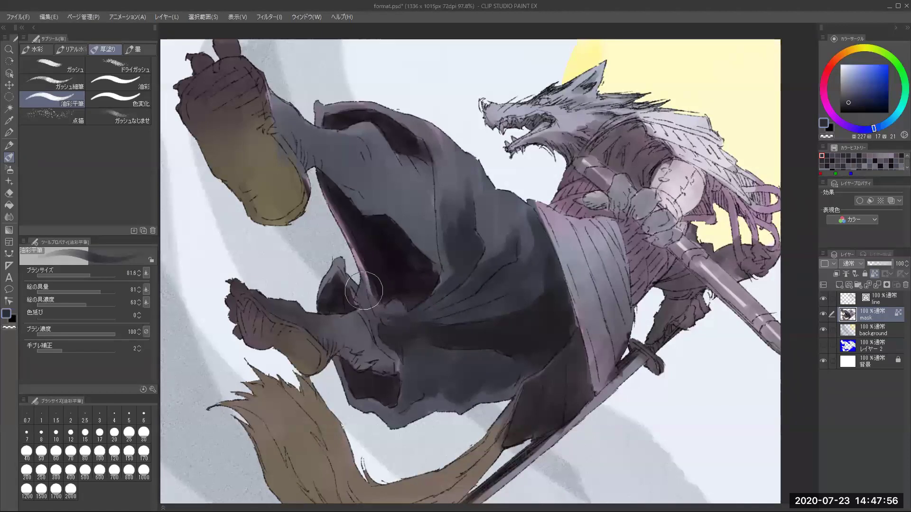
pyautogui.moveTo(364, 291)
pyautogui.mouseDown()
pyautogui.moveTo(387, 336)
pyautogui.moveTo(401, 334)
pyautogui.moveTo(398, 313)
pyautogui.moveTo(339, 276)
pyautogui.moveTo(335, 241)
pyautogui.moveTo(333, 277)
pyautogui.moveTo(358, 299)
pyautogui.mouseUp()
pyautogui.moveTo(335, 359)
pyautogui.mouseDown()
pyautogui.moveTo(379, 418)
pyautogui.moveTo(354, 406)
pyautogui.moveTo(398, 433)
pyautogui.moveTo(416, 414)
pyautogui.moveTo(428, 286)
pyautogui.mouseUp()
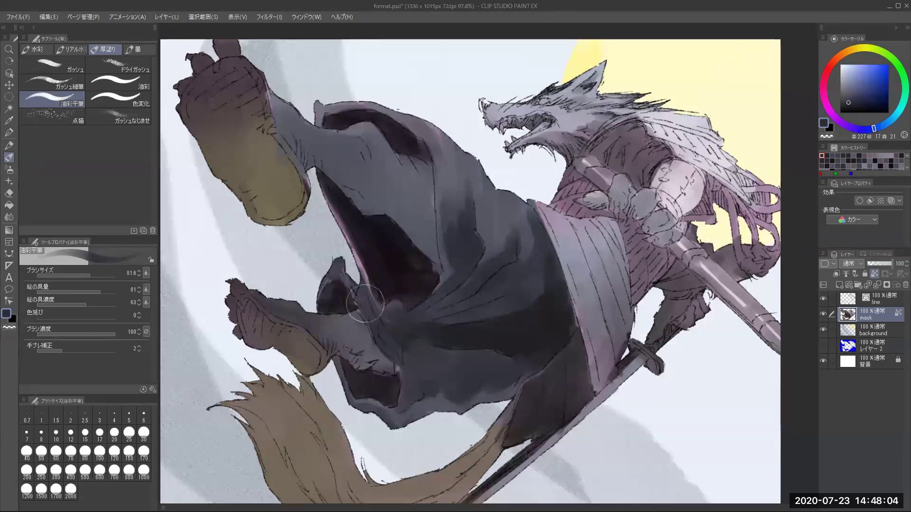
pyautogui.keyDown('alt'); pyautogui.click(385, 337); pyautogui.keyUp('alt')
pyautogui.moveTo(315, 330)
pyautogui.mouseDown()
pyautogui.moveTo(332, 353)
pyautogui.moveTo(330, 337)
pyautogui.moveTo(346, 344)
pyautogui.moveTo(335, 334)
pyautogui.moveTo(381, 359)
pyautogui.mouseUp()
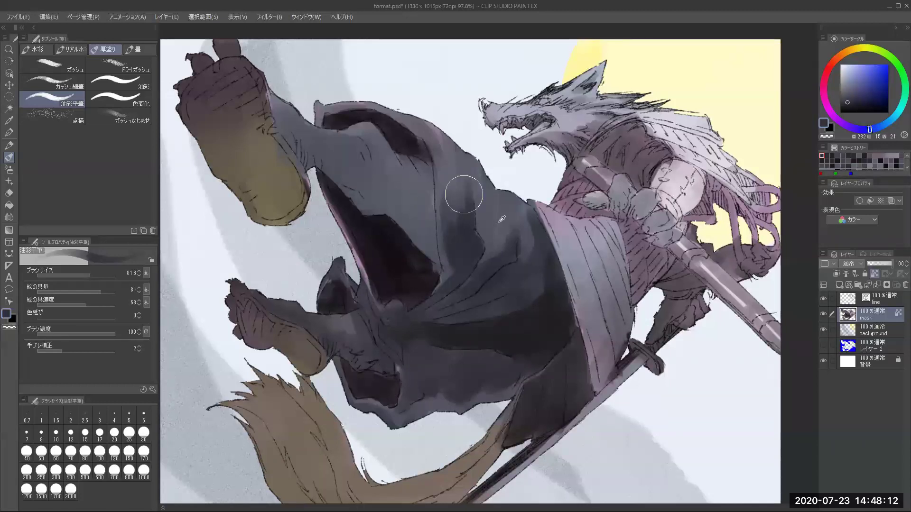
# Brush broad dark blue strokes down the upper trouser leg at about size 194, using colour sampled from the folds
pyautogui.keyDown('alt'); pyautogui.click(463, 231); pyautogui.keyUp('alt')
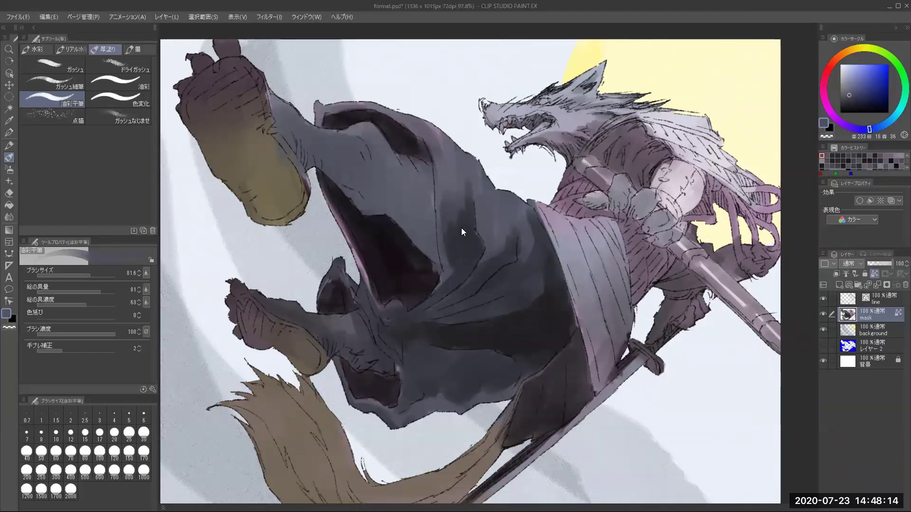
pyautogui.keyDown('alt'); pyautogui.click(463, 231); pyautogui.keyUp('alt')
pyautogui.moveTo(414, 237); pyautogui.dragTo(406, 213)
pyautogui.moveTo(371, 145)
pyautogui.mouseDown()
pyautogui.moveTo(387, 163)
pyautogui.moveTo(397, 129)
pyautogui.mouseUp()
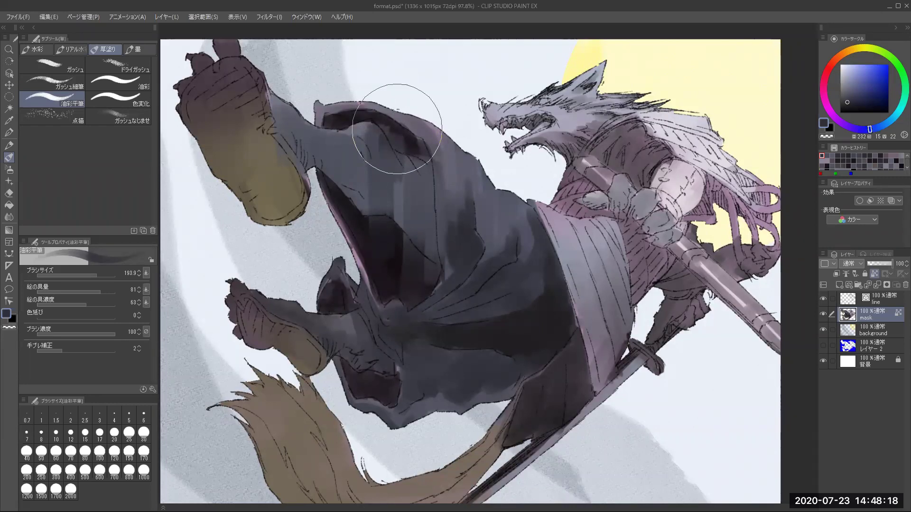
# Darken the upper trouser opening with sampled dark purple, and fill the inside of the wolf's mouth at about size 47
pyautogui.keyDown('alt'); pyautogui.click(375, 111); pyautogui.keyUp('alt')
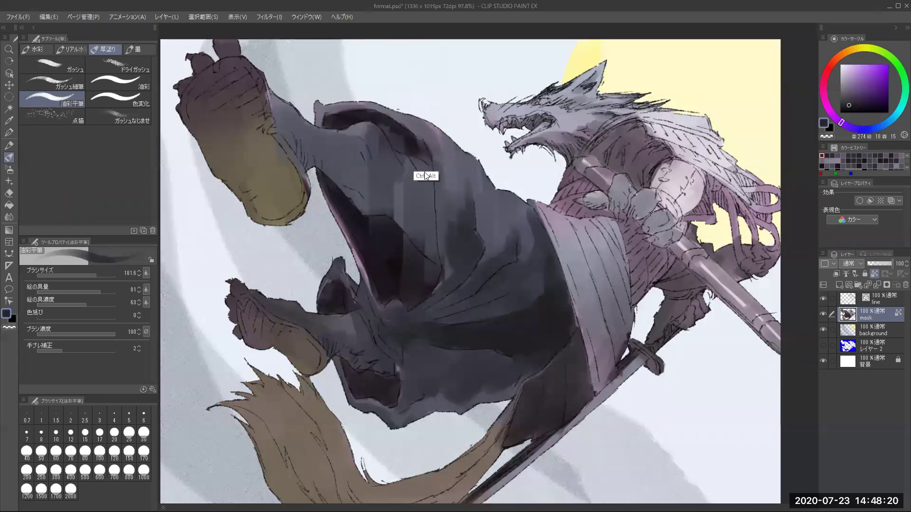
pyautogui.moveTo(426, 130); pyautogui.dragTo(401, 129)
pyautogui.keyDown('alt'); pyautogui.click(410, 146); pyautogui.keyUp('alt')
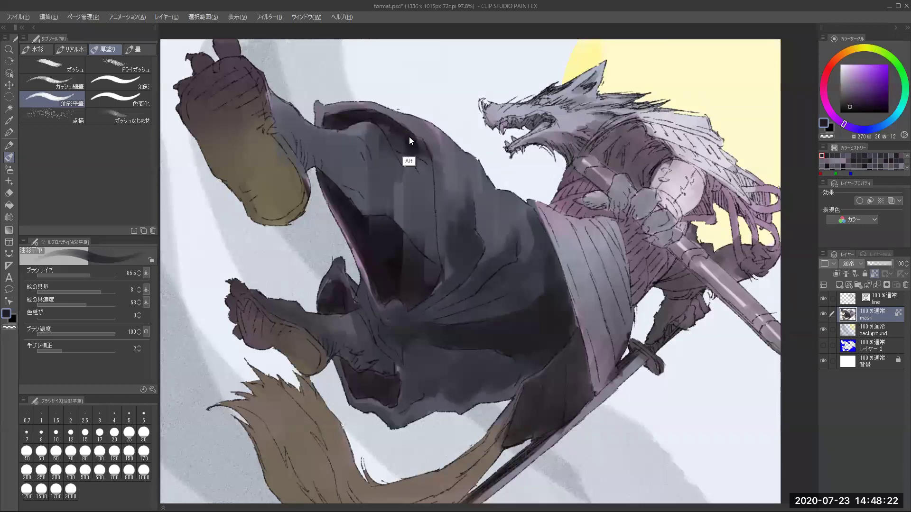
pyautogui.moveTo(405, 88); pyautogui.dragTo(394, 88)
pyautogui.moveTo(389, 129); pyautogui.dragTo(397, 146)
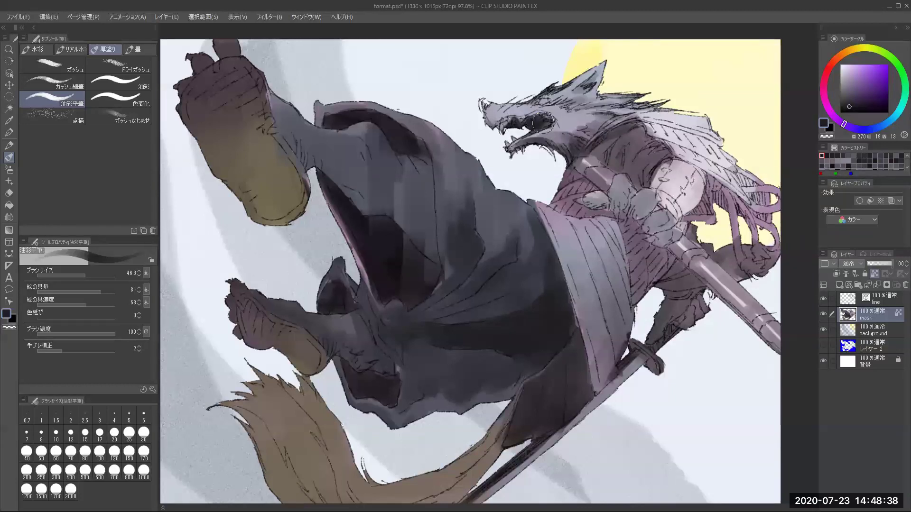
# Paint the wolf's tongue in a muted pink at about size 31
pyautogui.press('alt')
pyautogui.click(856, 78)
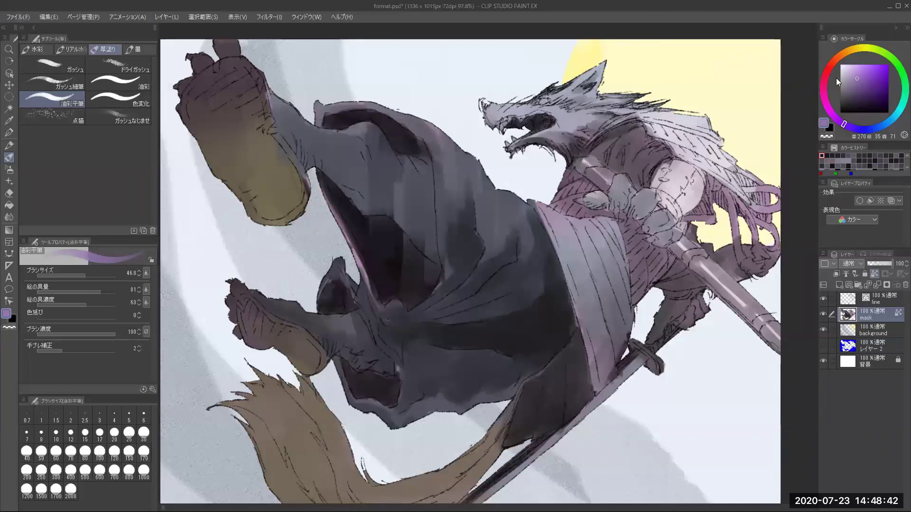
pyautogui.click(823, 85)
pyautogui.click(852, 88)
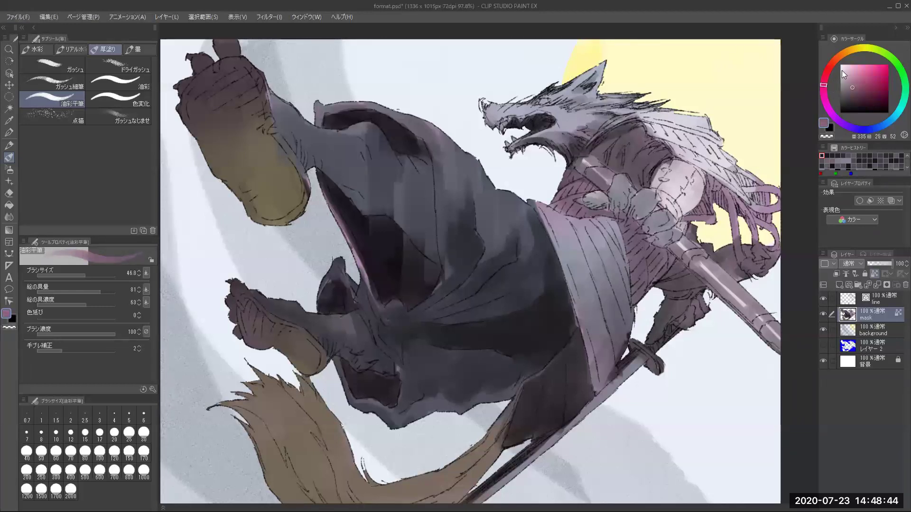
pyautogui.moveTo(588, 113); pyautogui.dragTo(586, 100)
pyautogui.moveTo(541, 126)
pyautogui.mouseDown()
pyautogui.moveTo(531, 133)
pyautogui.moveTo(544, 127)
pyautogui.mouseUp()
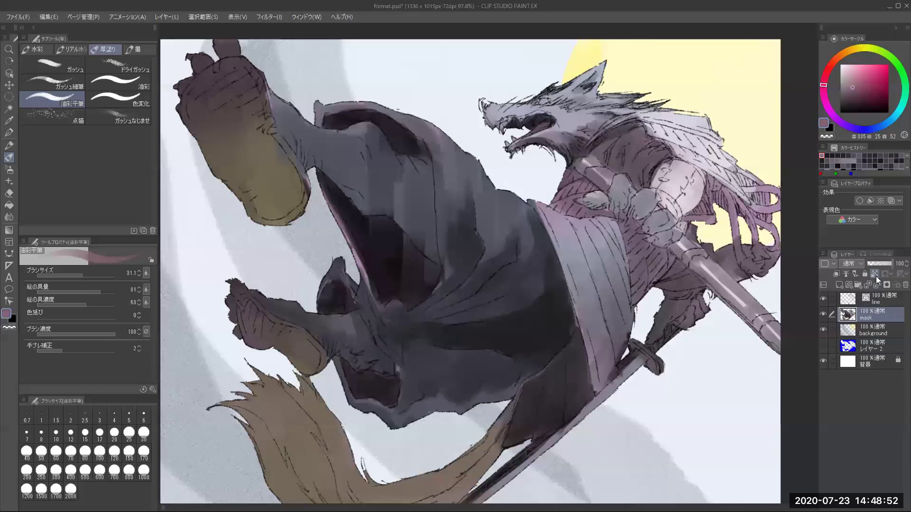
# Fill the wolf's nose with sampled purple-grey using the ざらつきペン at about size 26, and lock the mask layer's transparent pixels again
pyautogui.press('p')
pyautogui.keyDown('alt'); pyautogui.click(611, 143); pyautogui.keyUp('alt')
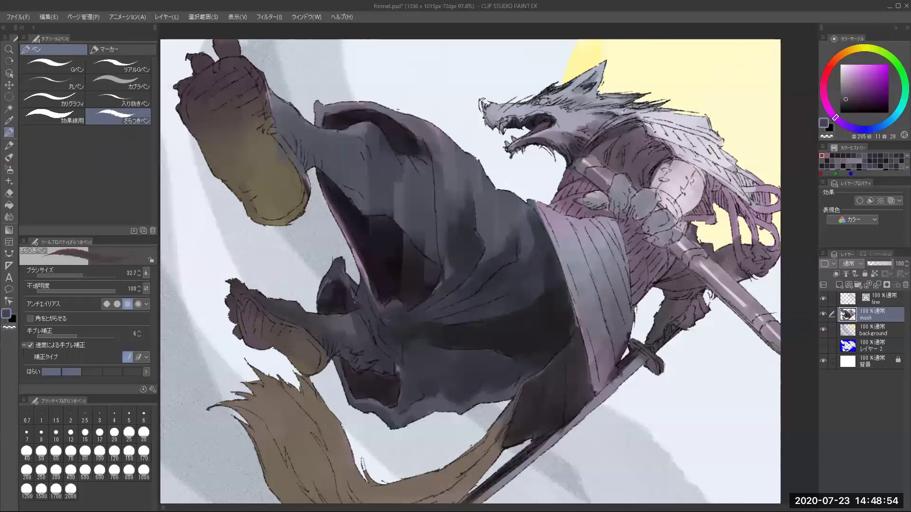
pyautogui.press('[')
pyautogui.click(823, 314)
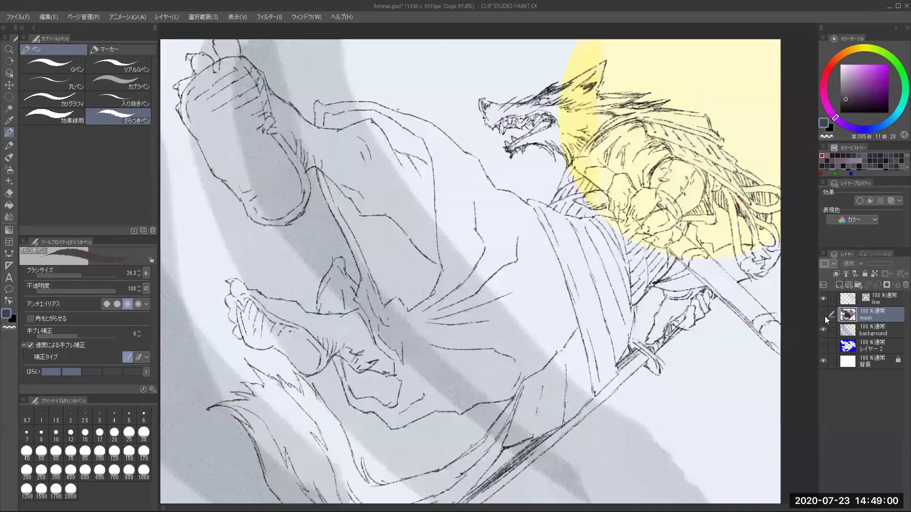
pyautogui.click(823, 314)
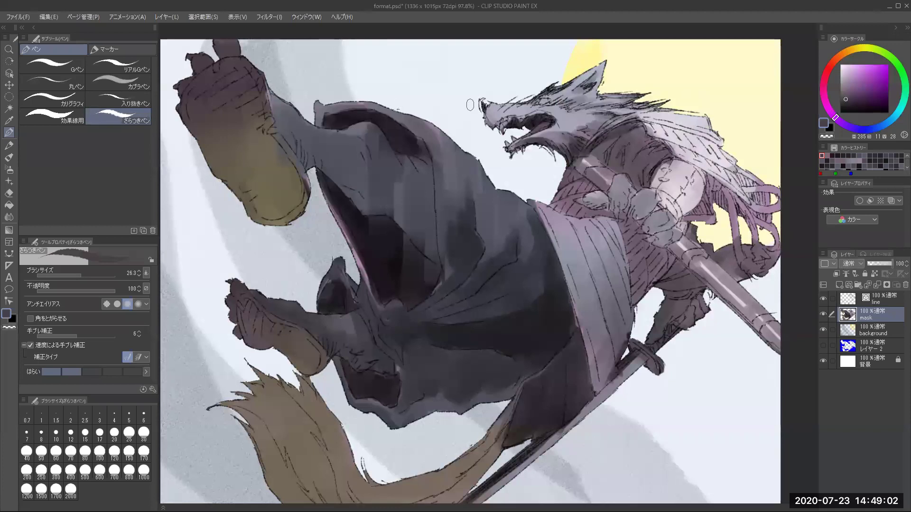
pyautogui.keyDown('alt'); pyautogui.click(589, 128); pyautogui.keyUp('alt')
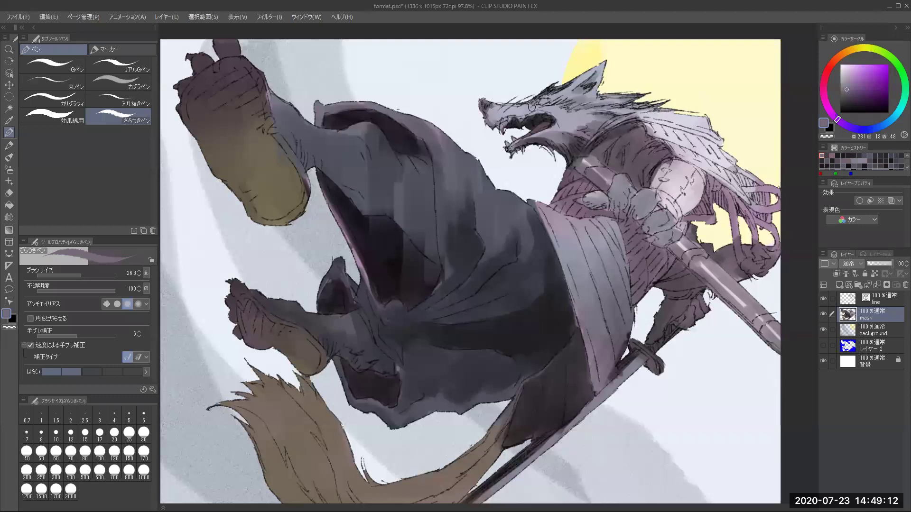
pyautogui.click(875, 273)
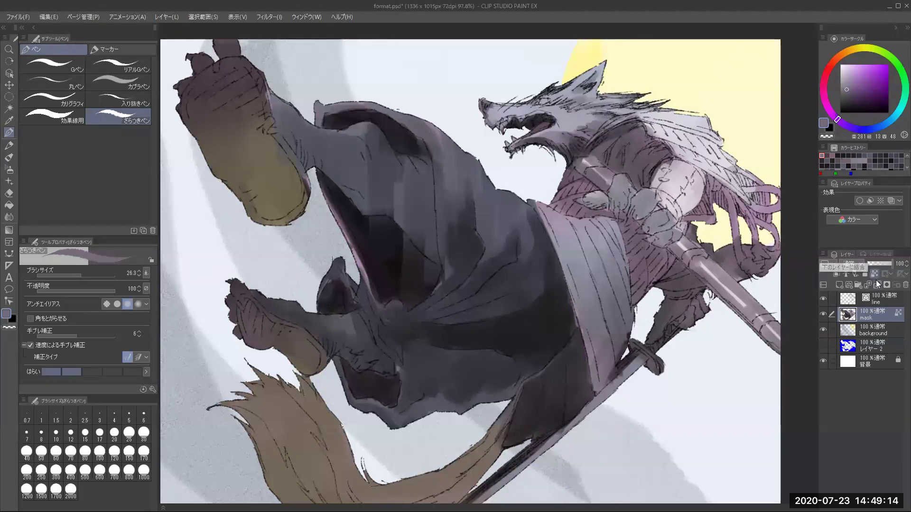
# Colour the wolf's eye in a muted light orange
pyautogui.keyDown('alt'); pyautogui.click(500, 109); pyautogui.keyUp('alt')
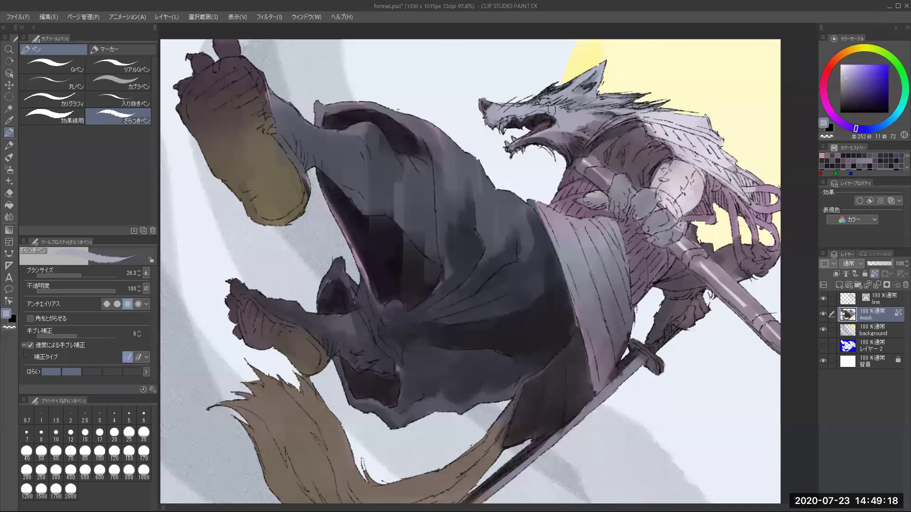
pyautogui.click(847, 52)
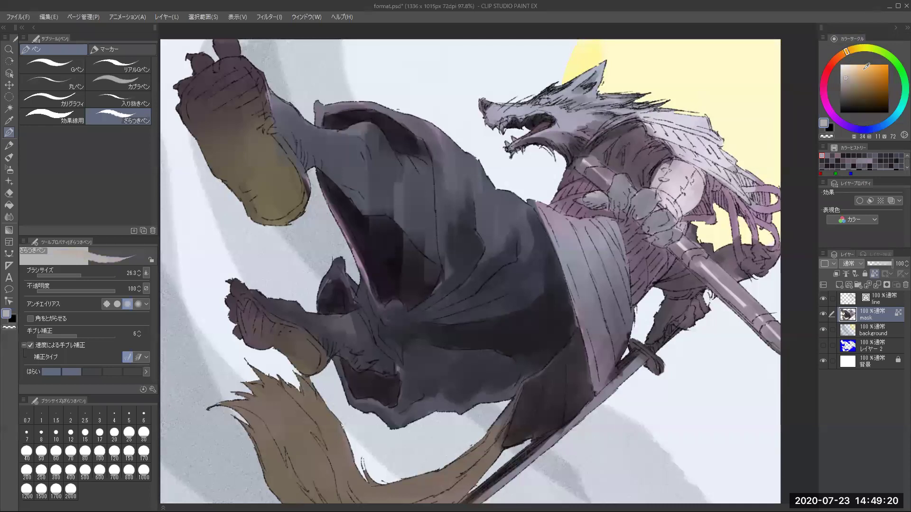
pyautogui.click(850, 79)
pyautogui.moveTo(541, 102); pyautogui.dragTo(545, 100)
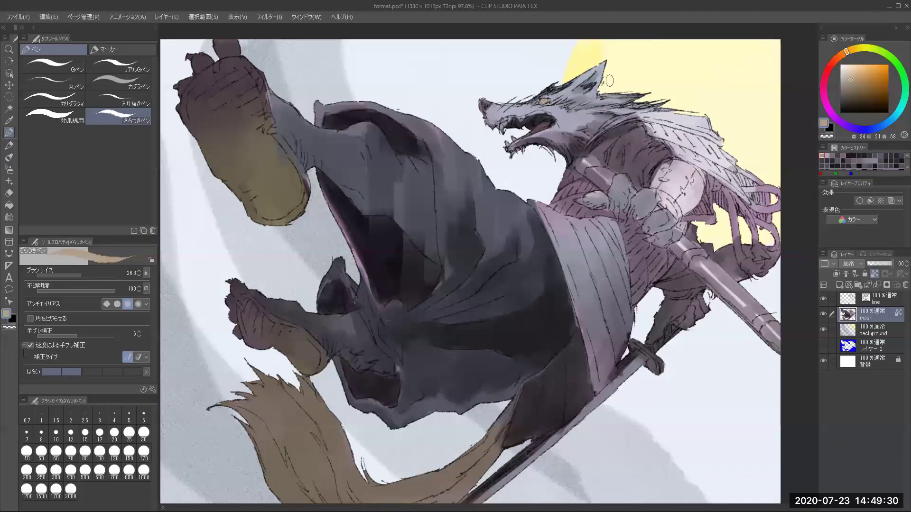
# Add crisp dark fold shadows to the trousers and crotch with the ざらつきペン at about size 51, using colours sampled from the cloth
pyautogui.keyDown('alt'); pyautogui.click(638, 125); pyautogui.keyUp('alt')
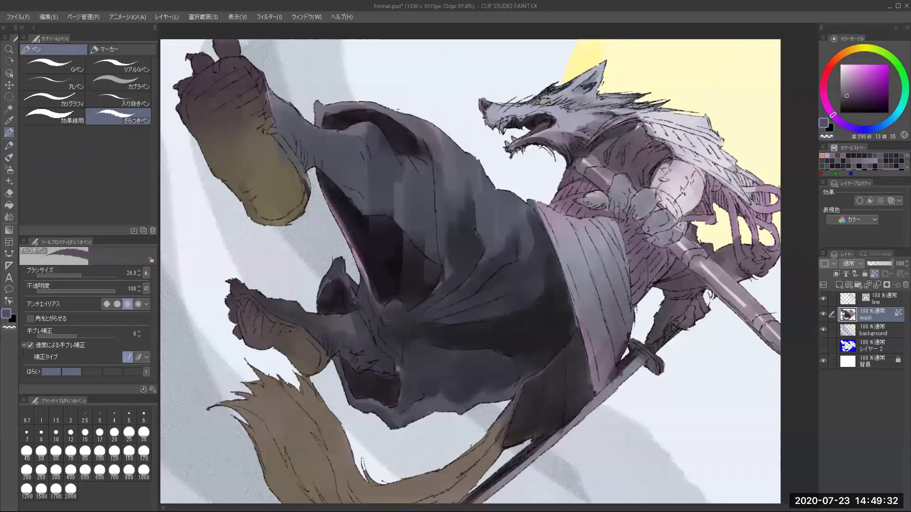
pyautogui.keyDown('alt'); pyautogui.click(472, 236); pyautogui.keyUp('alt')
pyautogui.keyDown('alt'); pyautogui.click(473, 234); pyautogui.keyUp('alt')
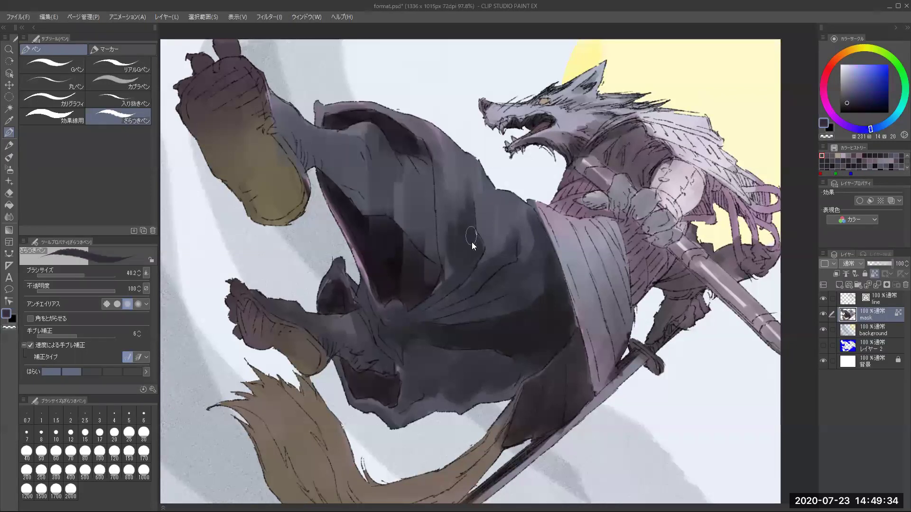
pyautogui.moveTo(451, 275)
pyautogui.mouseDown()
pyautogui.moveTo(443, 242)
pyautogui.moveTo(450, 256)
pyautogui.moveTo(453, 226)
pyautogui.mouseUp()
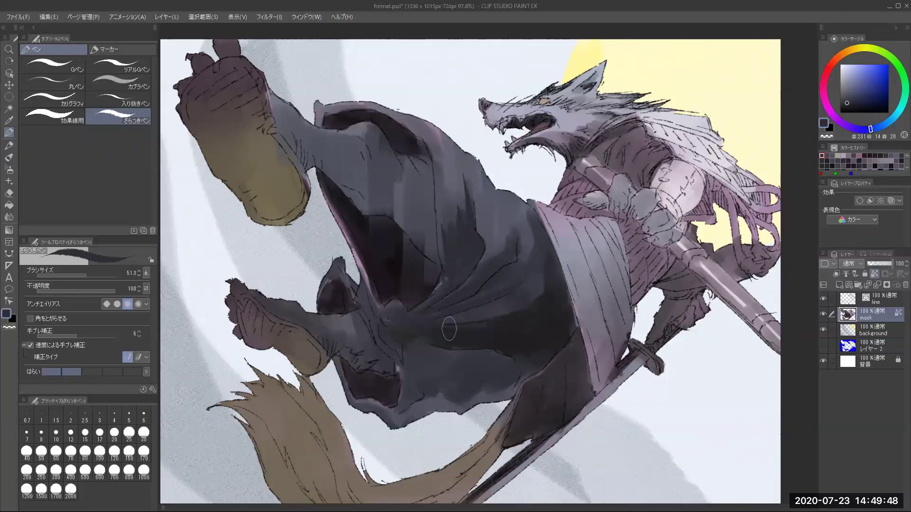
pyautogui.keyDown('alt'); pyautogui.click(466, 334); pyautogui.keyUp('alt')
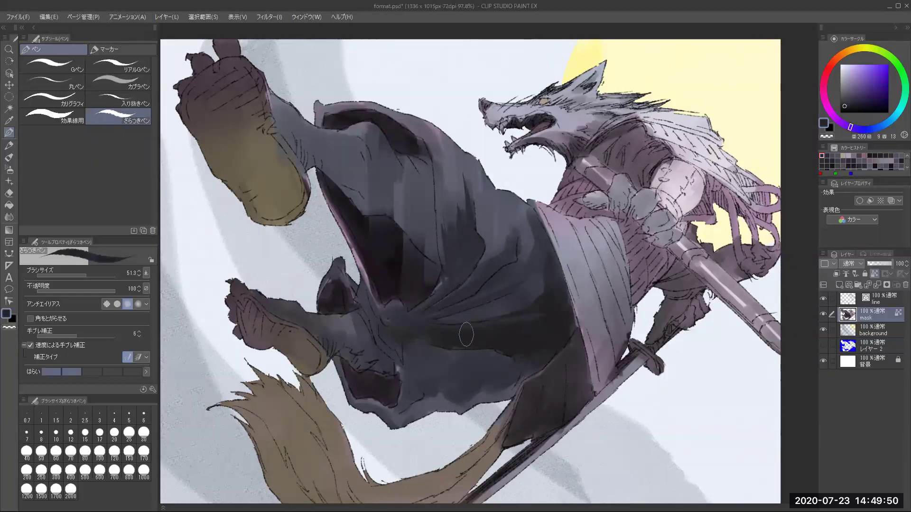
pyautogui.moveTo(444, 332); pyautogui.dragTo(392, 328)
pyautogui.keyDown('alt'); pyautogui.click(430, 295); pyautogui.keyUp('alt')
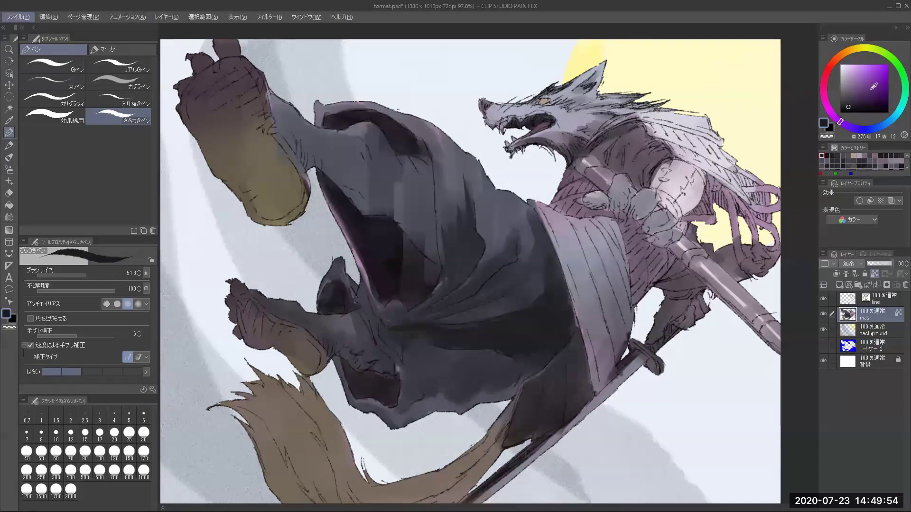
# Set the drawing colour to white and add a new layer directly above the mask layer
pyautogui.moveTo(872, 88); pyautogui.dragTo(812, 49)
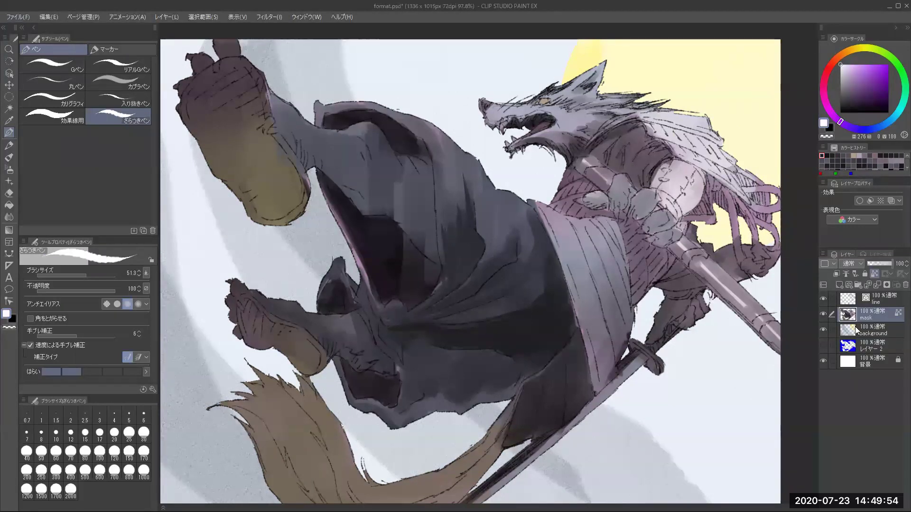
pyautogui.click(847, 291)
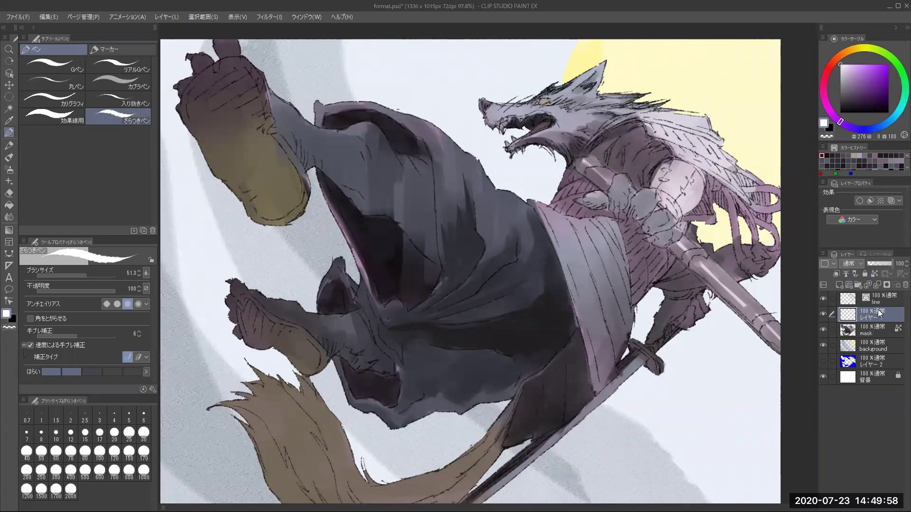
# Move the new layer above the line layer and paint white highlights on the wolf's ear, fangs and collar with ざらつきペン at about size 31
pyautogui.moveTo(878, 313); pyautogui.dragTo(878, 298)
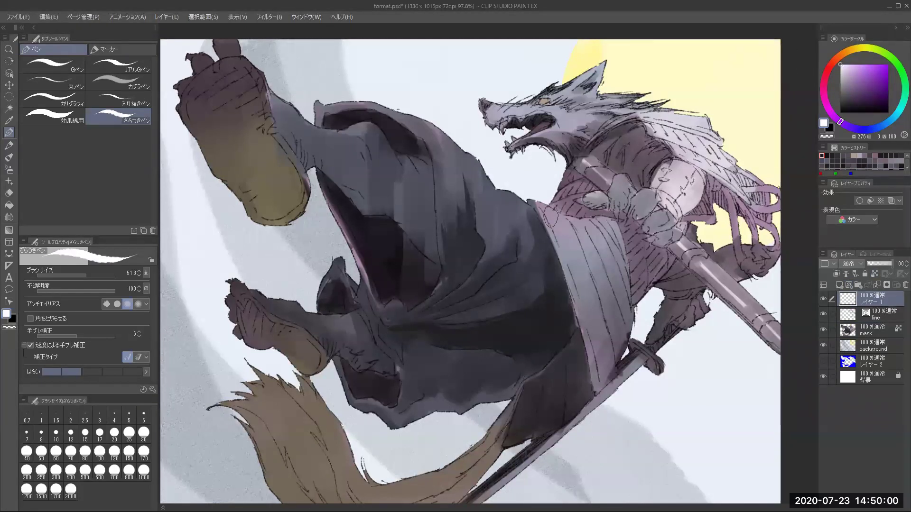
pyautogui.moveTo(519, 128)
pyautogui.keyDown('ctrl'); pyautogui.keyDown('alt'); pyautogui.mouseDown()
pyautogui.moveTo(521, 103)
pyautogui.moveTo(499, 119)
pyautogui.mouseUp(); pyautogui.keyUp('alt'); pyautogui.keyUp('ctrl')
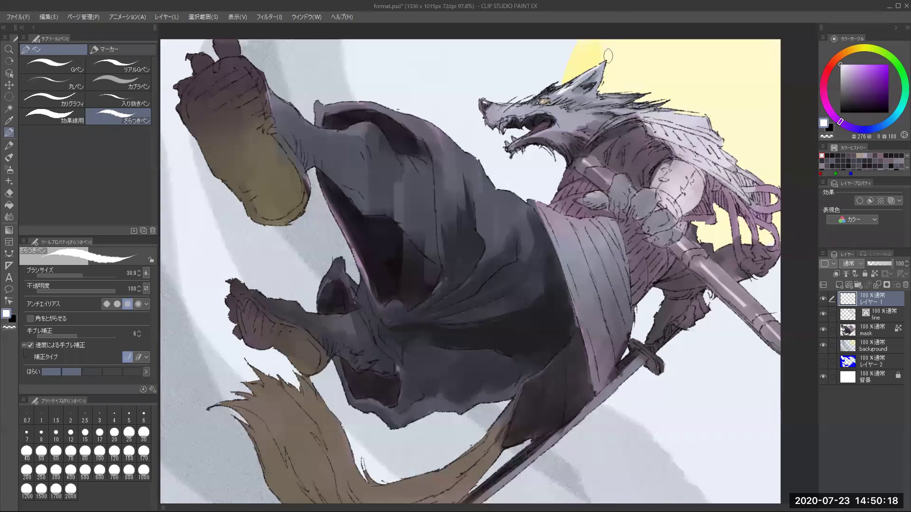
pyautogui.moveTo(571, 99); pyautogui.dragTo(580, 101)
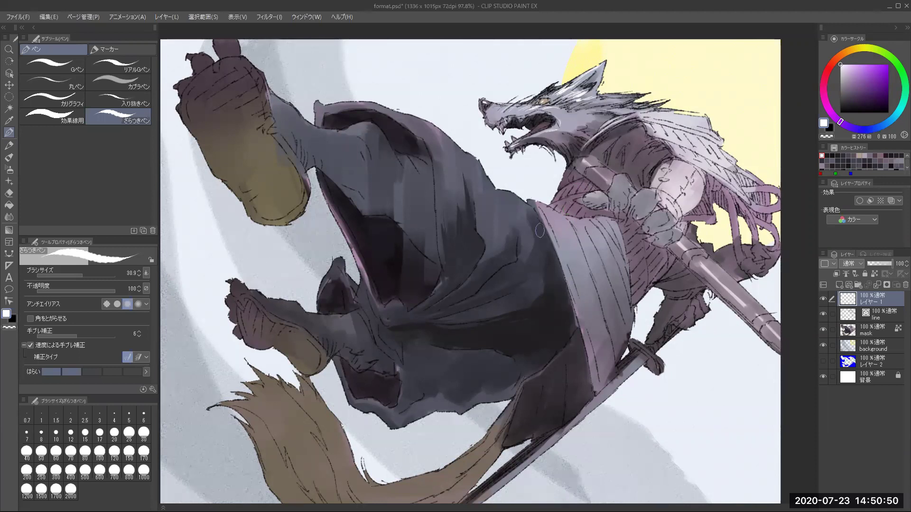
# Add white highlights along the waist wrap, the knuckles of the gripping hand and the staff
pyautogui.keyDown('alt'); pyautogui.click(570, 228); pyautogui.keyUp('alt')
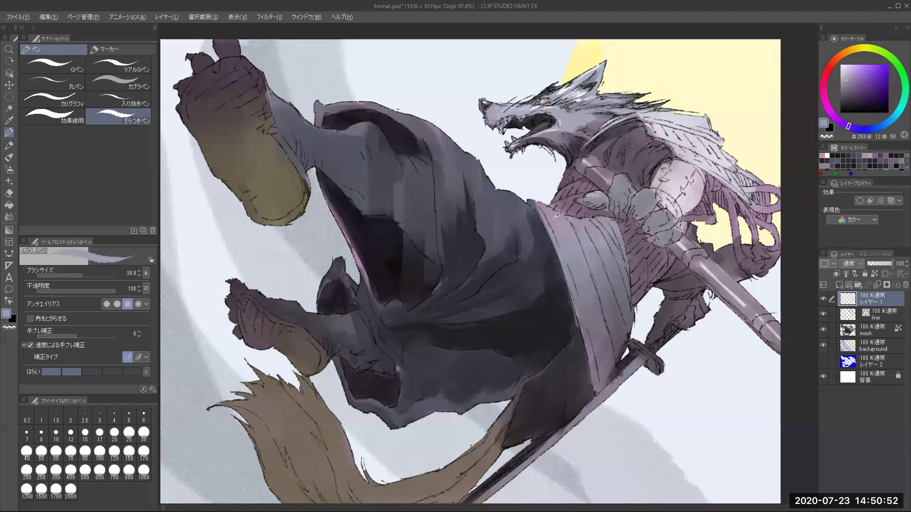
pyautogui.keyDown('alt'); pyautogui.click(554, 218); pyautogui.keyUp('alt')
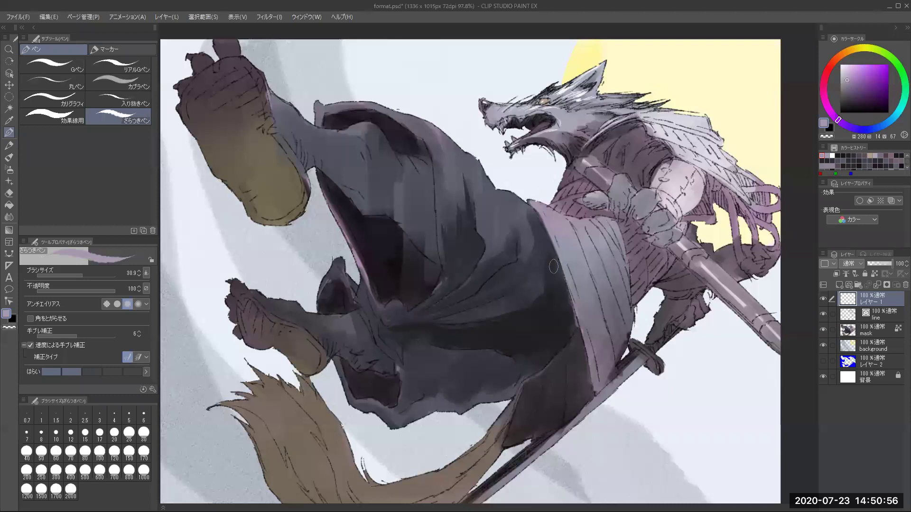
pyautogui.keyDown('alt'); pyautogui.click(552, 240); pyautogui.keyUp('alt')
pyautogui.moveTo(845, 70); pyautogui.dragTo(824, 51)
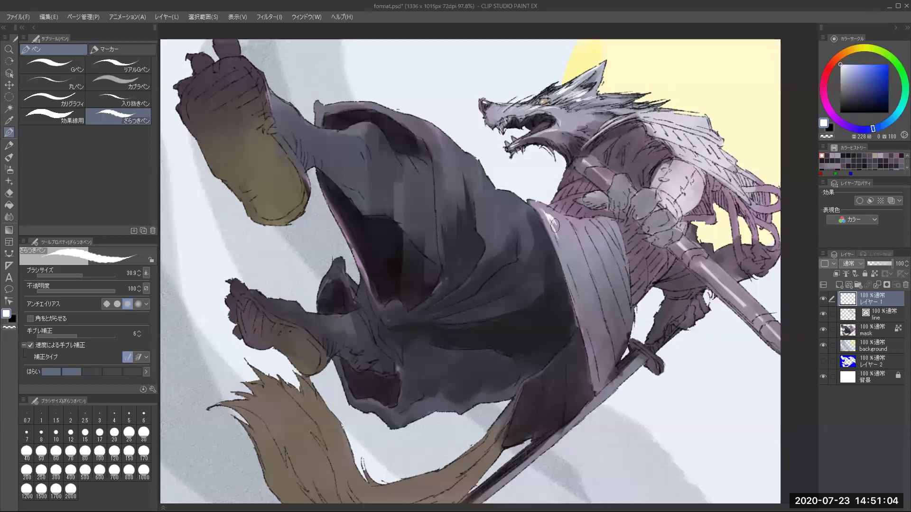
pyautogui.moveTo(555, 218); pyautogui.dragTo(571, 233)
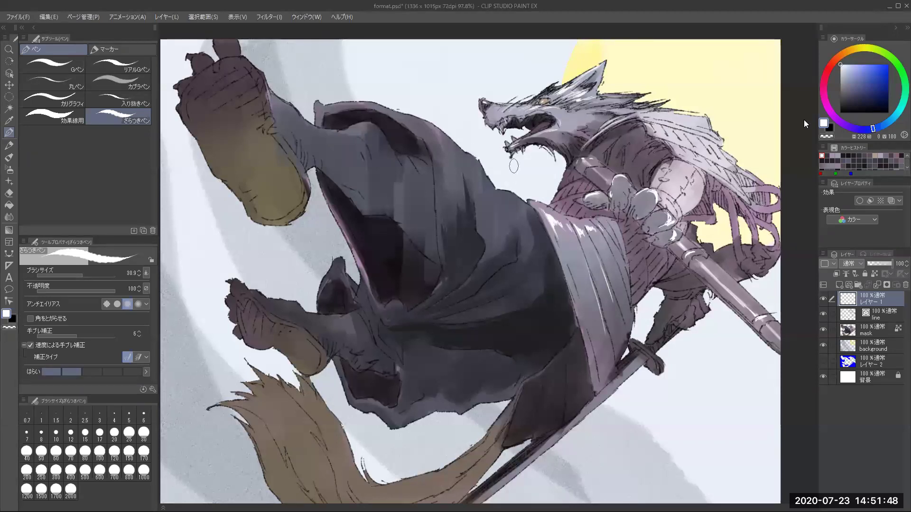
# Paint thin pale-blue edge highlights along the upper trouser folds and the raised leg
pyautogui.click(854, 72)
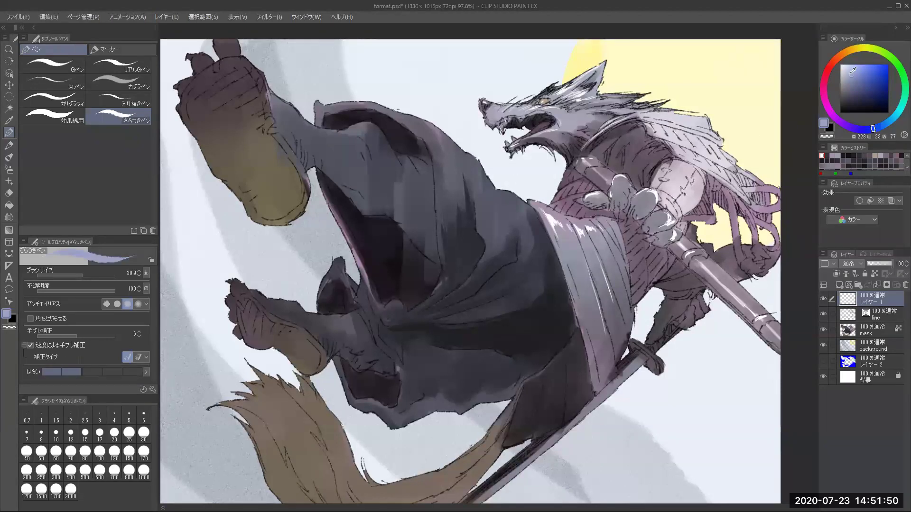
pyautogui.click(849, 72)
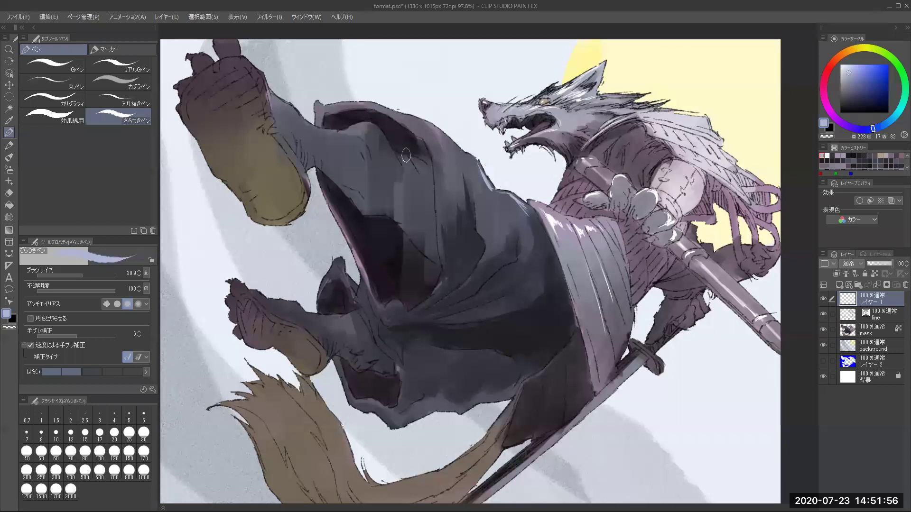
pyautogui.moveTo(433, 155); pyautogui.dragTo(439, 218)
pyautogui.moveTo(271, 90)
pyautogui.mouseDown()
pyautogui.moveTo(309, 128)
pyautogui.moveTo(333, 135)
pyautogui.mouseUp()
pyautogui.moveTo(265, 89); pyautogui.dragTo(332, 133)
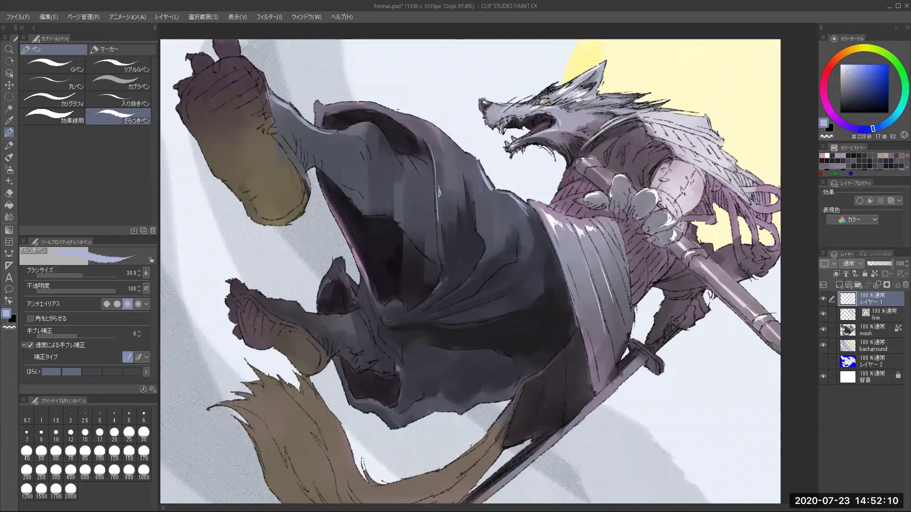
# Extend the pale-blue highlights to the feet, the lower leg, the trouser hem, the hanging cloth and the sword blade
pyautogui.moveTo(249, 64); pyautogui.dragTo(259, 79)
pyautogui.moveTo(261, 294); pyautogui.dragTo(276, 301)
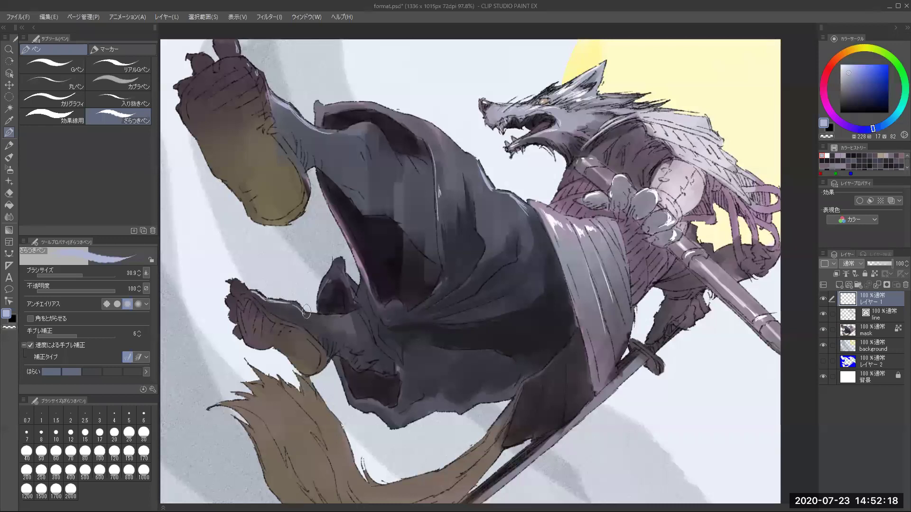
pyautogui.moveTo(397, 429)
pyautogui.mouseDown()
pyautogui.moveTo(424, 408)
pyautogui.moveTo(483, 398)
pyautogui.mouseUp()
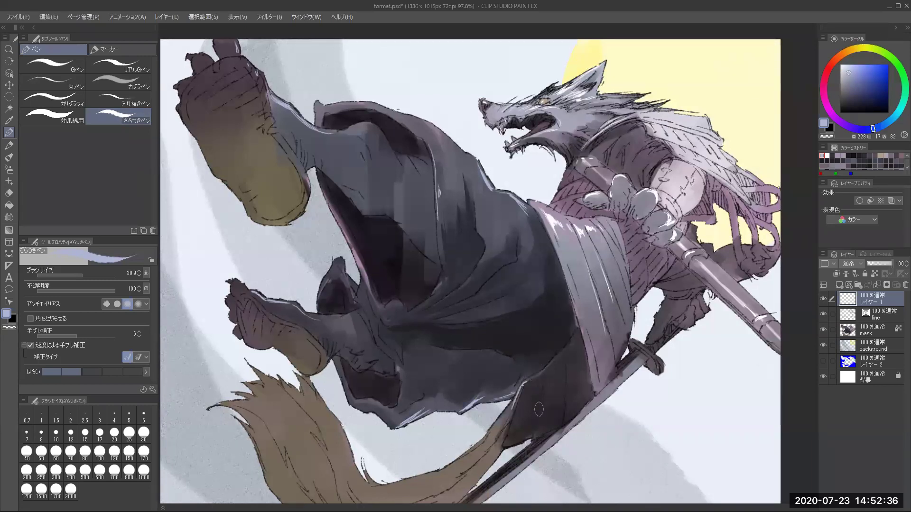
pyautogui.moveTo(541, 403); pyautogui.dragTo(536, 423)
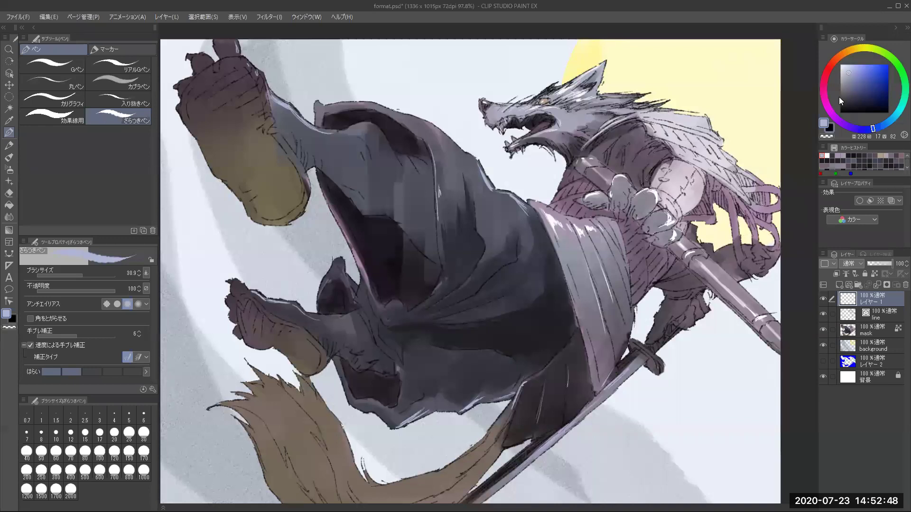
# Colour the hanging cords behind the shoulder muted red on the mask layer with the 油彩平筆 brush
pyautogui.click(834, 61)
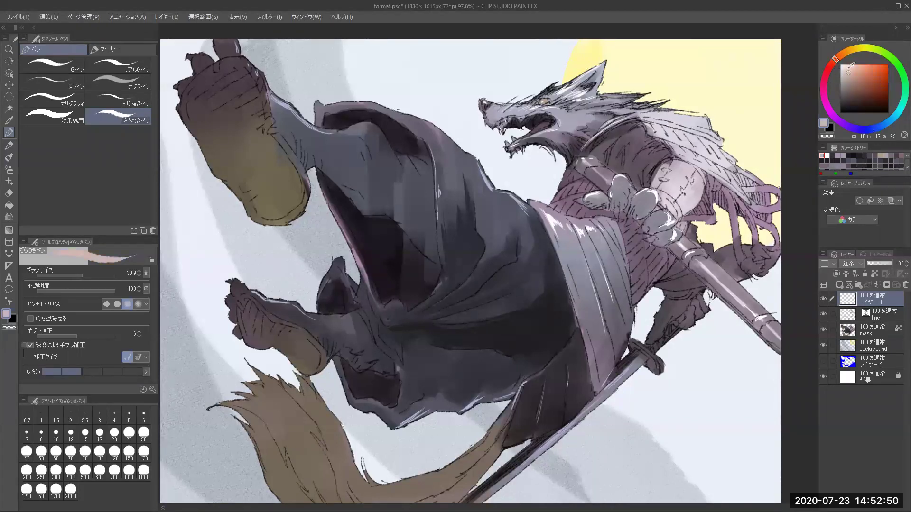
pyautogui.click(859, 77)
pyautogui.moveTo(828, 70); pyautogui.dragTo(831, 67)
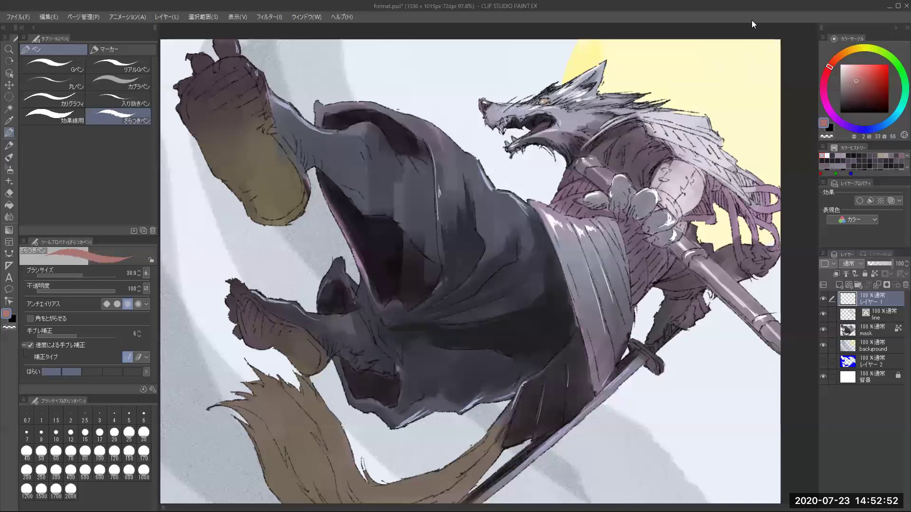
pyautogui.click(14, 159)
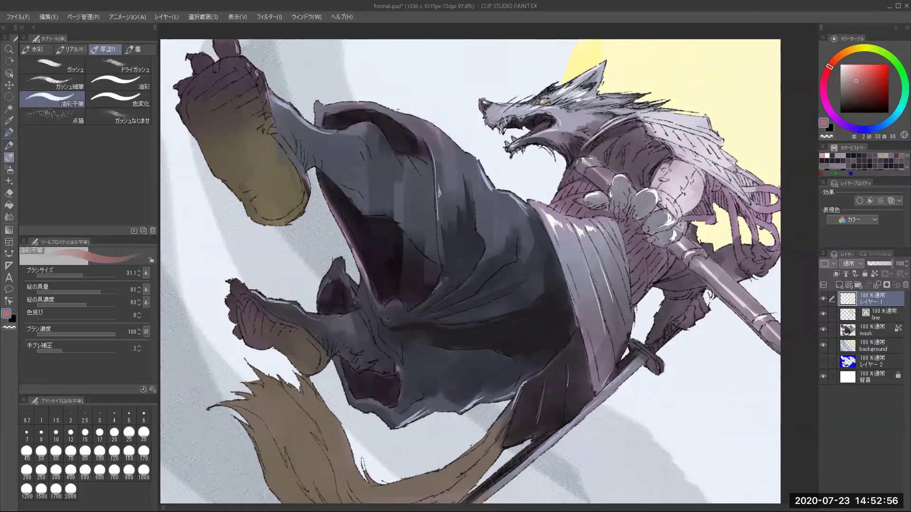
pyautogui.moveTo(730, 194)
pyautogui.mouseDown()
pyautogui.moveTo(745, 267)
pyautogui.moveTo(748, 230)
pyautogui.moveTo(749, 260)
pyautogui.mouseUp()
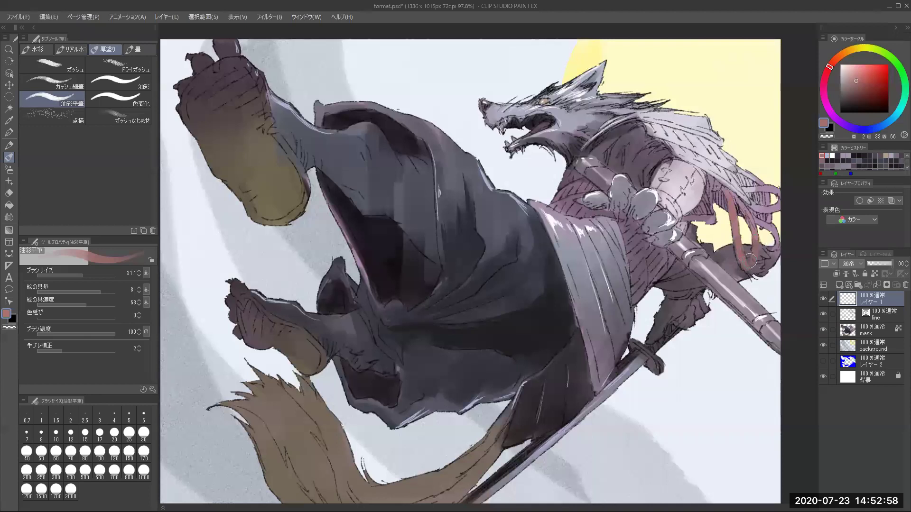
pyautogui.click(872, 333)
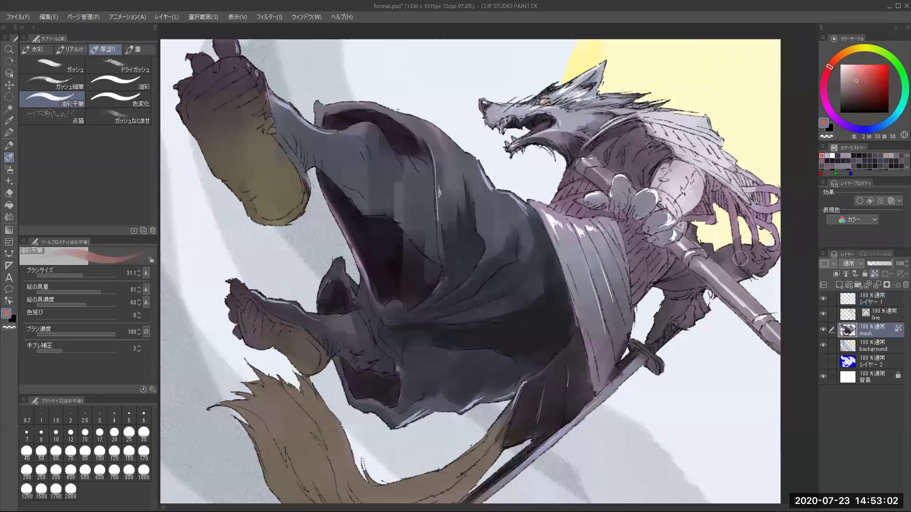
pyautogui.moveTo(752, 215)
pyautogui.mouseDown()
pyautogui.moveTo(770, 227)
pyautogui.moveTo(773, 244)
pyautogui.moveTo(767, 205)
pyautogui.moveTo(749, 187)
pyautogui.moveTo(784, 184)
pyautogui.mouseUp()
# Shade the sleeve opening, the torso beneath the staff and the lower forearm with dark purple tones sampled from the artwork
pyautogui.keyDown('alt'); pyautogui.click(649, 160); pyautogui.keyUp('alt')
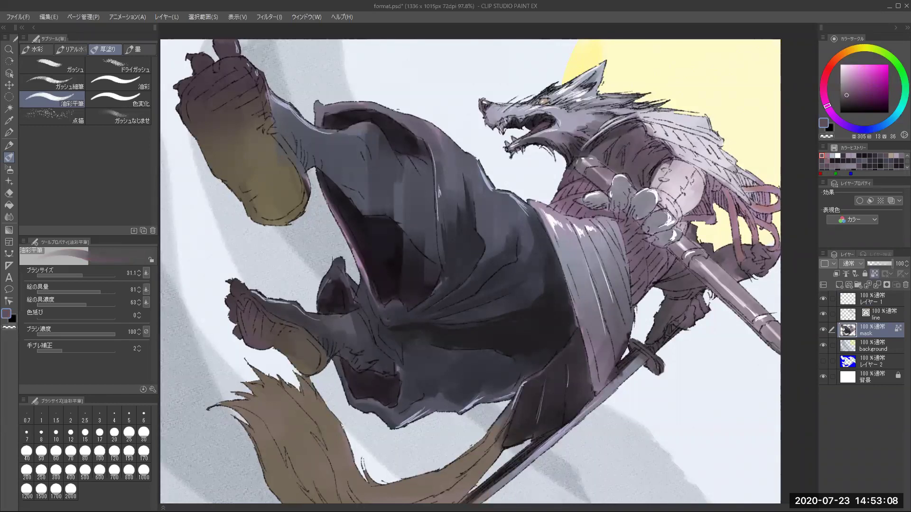
pyautogui.moveTo(707, 207)
pyautogui.mouseDown()
pyautogui.moveTo(690, 211)
pyautogui.moveTo(715, 214)
pyautogui.moveTo(690, 240)
pyautogui.mouseUp()
pyautogui.keyDown('alt'); pyautogui.click(700, 219); pyautogui.keyUp('alt')
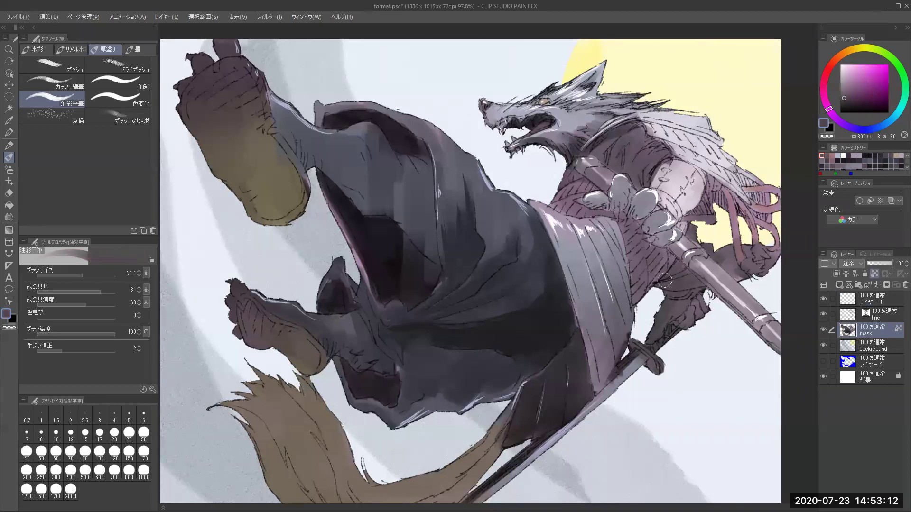
pyautogui.moveTo(683, 272)
pyautogui.mouseDown()
pyautogui.moveTo(674, 284)
pyautogui.moveTo(653, 282)
pyautogui.moveTo(695, 286)
pyautogui.mouseUp()
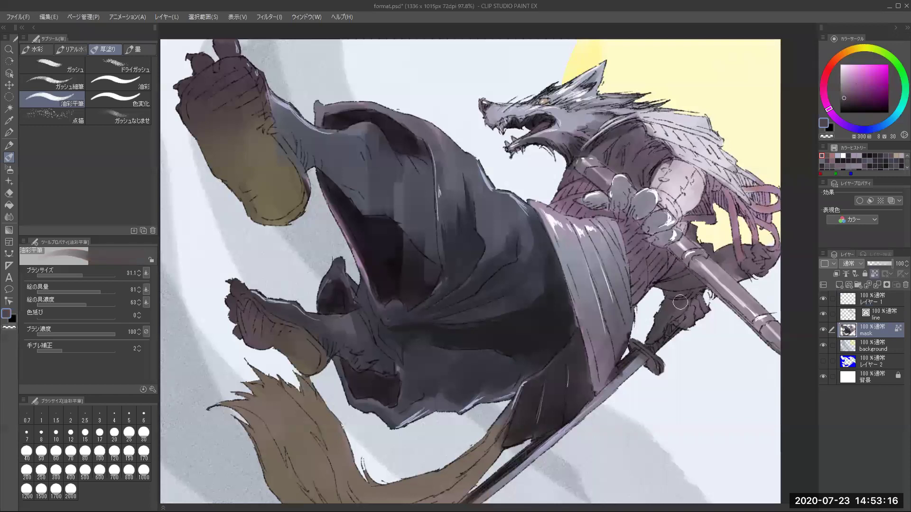
pyautogui.keyDown('alt'); pyautogui.click(679, 303); pyautogui.keyUp('alt')
pyautogui.moveTo(669, 316)
pyautogui.mouseDown()
pyautogui.moveTo(657, 329)
pyautogui.moveTo(707, 290)
pyautogui.moveTo(707, 311)
pyautogui.mouseUp()
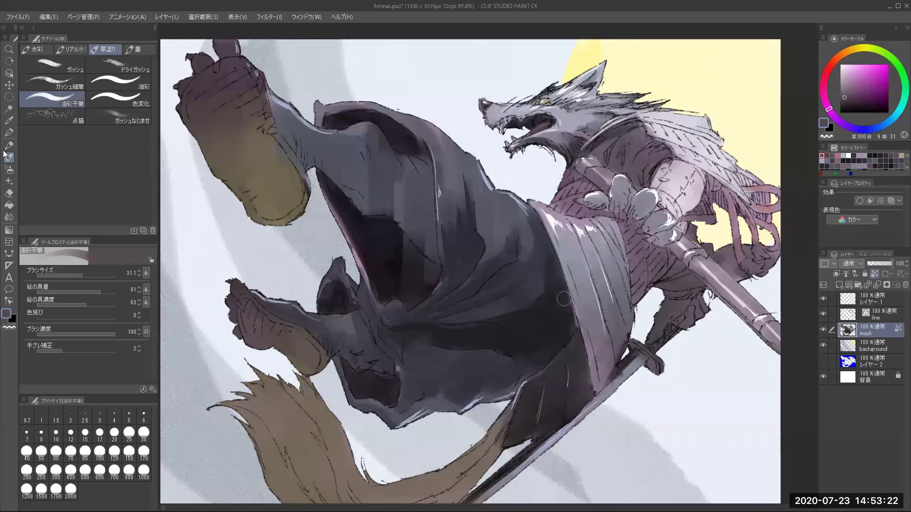
# Add white highlights to the lower forearm with ざらつきペン at about size 31
pyautogui.press('p')
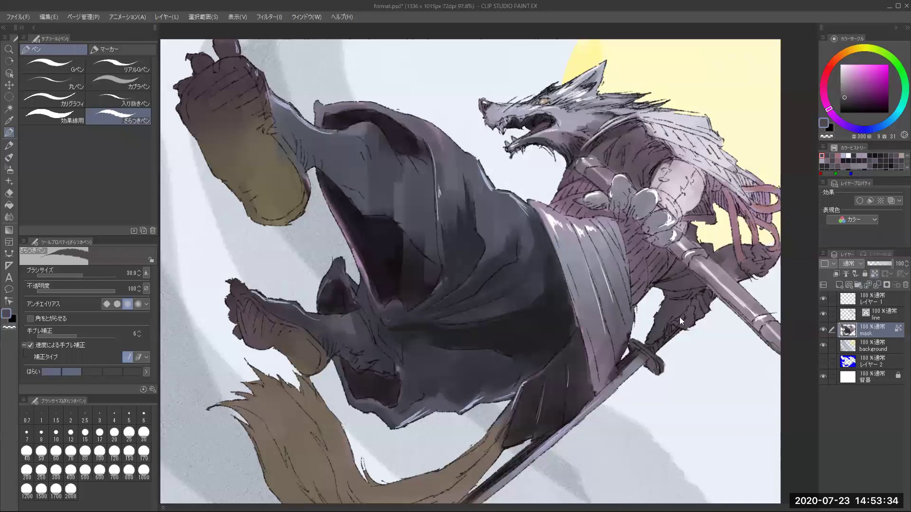
pyautogui.keyDown('alt'); pyautogui.click(559, 220); pyautogui.keyUp('alt')
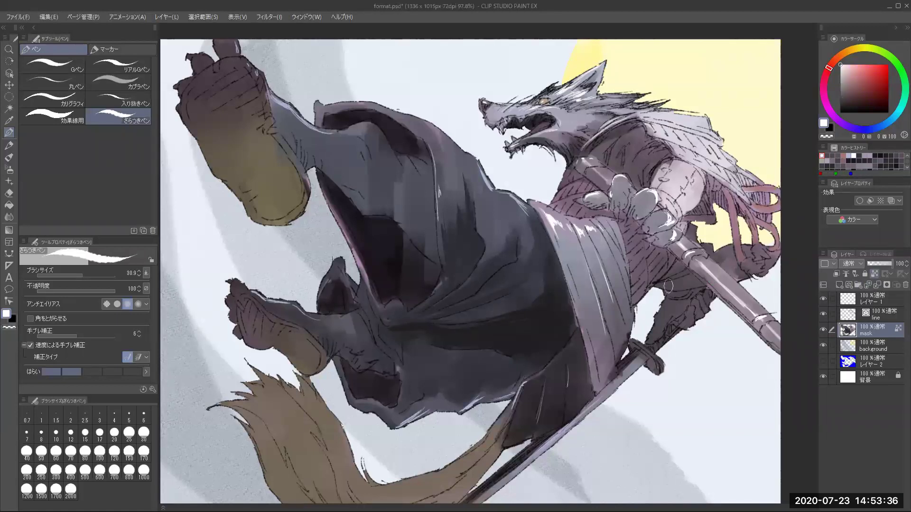
pyautogui.moveTo(667, 301)
pyautogui.mouseDown()
pyautogui.moveTo(654, 333)
pyautogui.moveTo(636, 345)
pyautogui.moveTo(658, 363)
pyautogui.mouseUp()
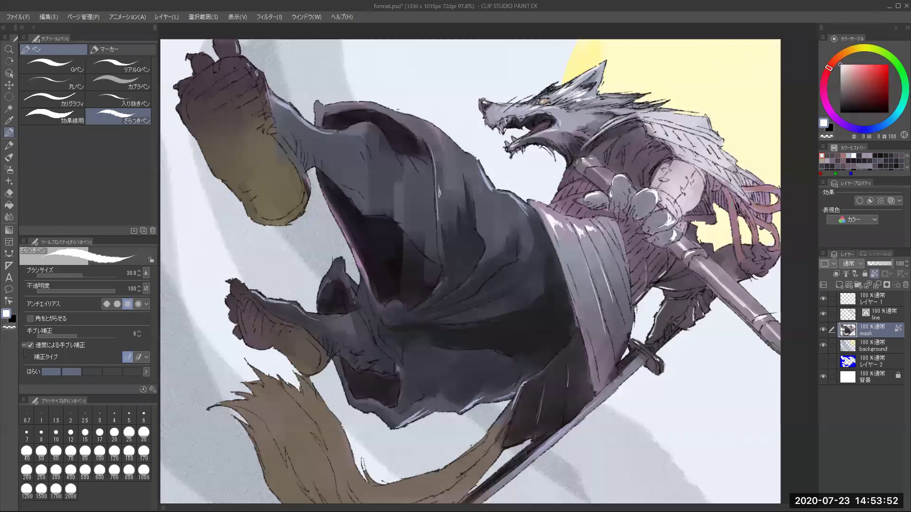
# Touch up the cords and the top of the shoulder with pink and purple tones sampled from them
pyautogui.keyDown('alt'); pyautogui.click(733, 196); pyautogui.keyUp('alt')
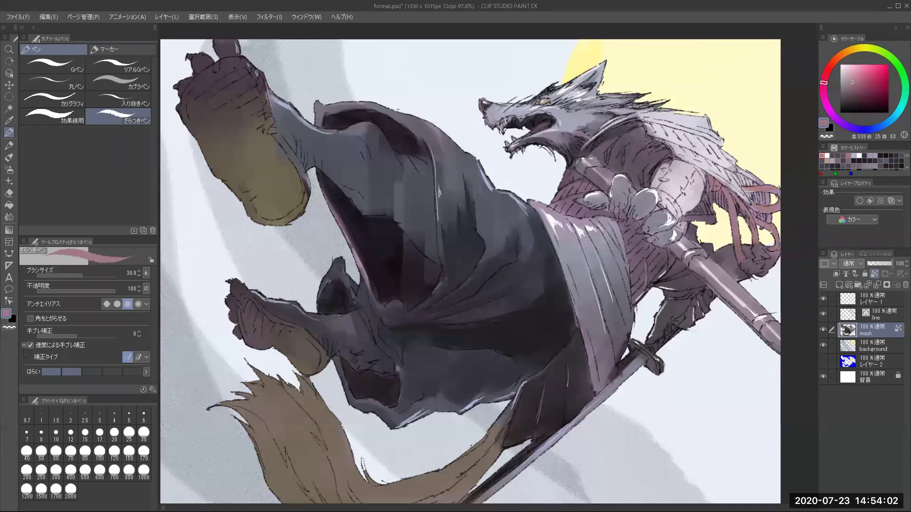
pyautogui.keyDown('alt'); pyautogui.click(659, 149); pyautogui.keyUp('alt')
pyautogui.moveTo(660, 149); pyautogui.dragTo(679, 153)
# Fill the sleeve opening behind the cords and arm with near-black purple, and touch up the upper arm with sampled tones
pyautogui.click(840, 100)
pyautogui.click(840, 104)
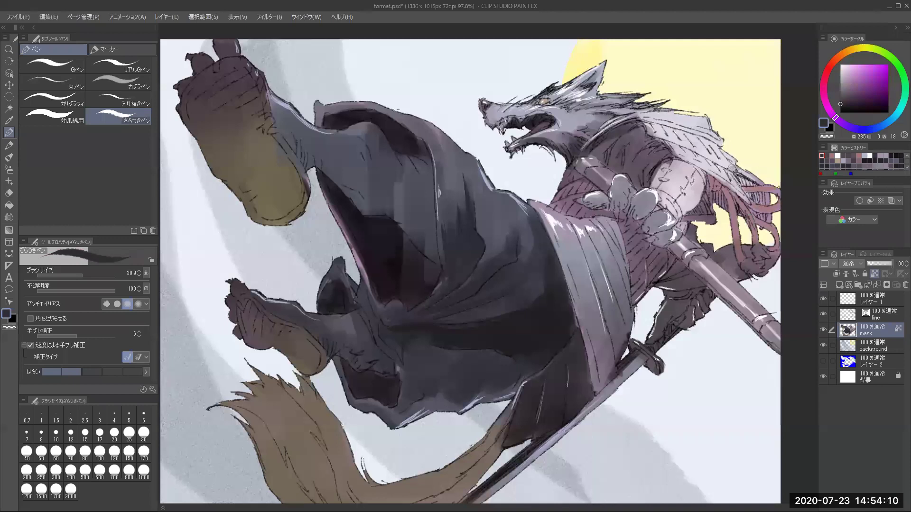
pyautogui.moveTo(737, 176)
pyautogui.mouseDown()
pyautogui.moveTo(758, 185)
pyautogui.moveTo(746, 203)
pyautogui.moveTo(763, 196)
pyautogui.moveTo(765, 221)
pyautogui.mouseUp()
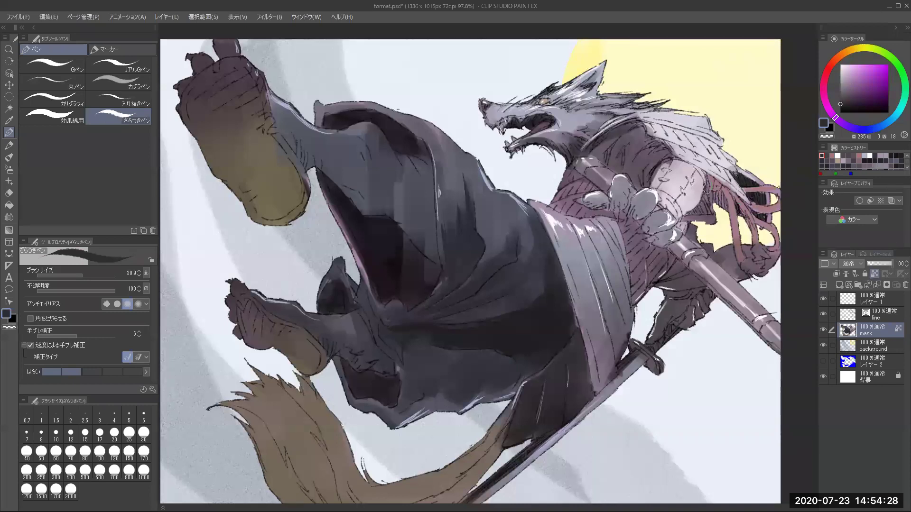
pyautogui.moveTo(707, 187)
pyautogui.mouseDown()
pyautogui.moveTo(725, 212)
pyautogui.moveTo(720, 150)
pyautogui.moveTo(687, 215)
pyautogui.moveTo(708, 197)
pyautogui.moveTo(686, 215)
pyautogui.mouseUp()
pyautogui.keyDown('alt'); pyautogui.click(693, 196); pyautogui.keyUp('alt')
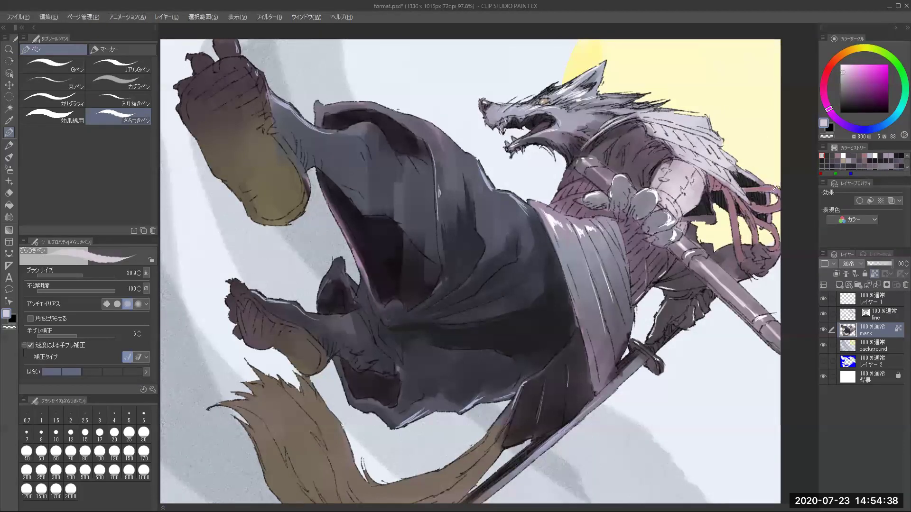
pyautogui.keyDown('alt'); pyautogui.click(658, 151); pyautogui.keyUp('alt')
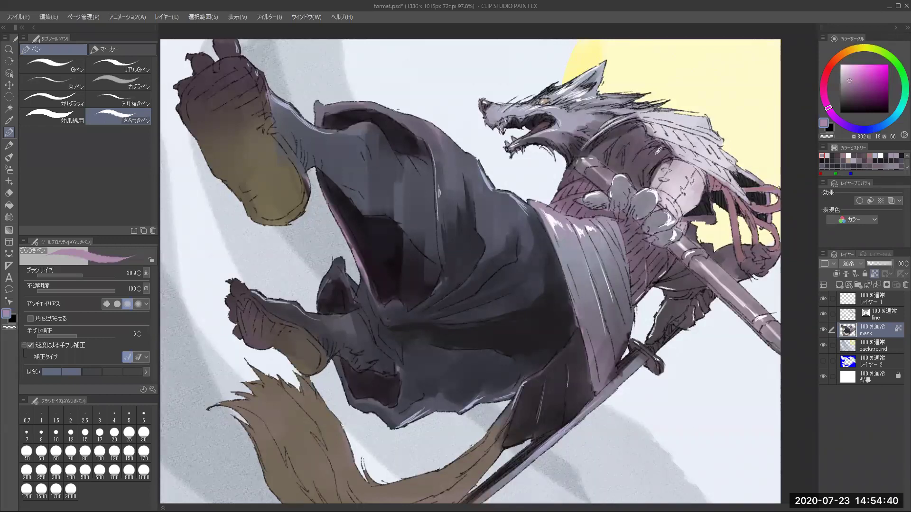
# Shade the fingers of the hand gripping the staff with sampled tones using the pen at size 71.5
pyautogui.keyDown('alt'); pyautogui.click(598, 203); pyautogui.keyUp('alt')
pyautogui.press(']')
pyautogui.press(']')
pyautogui.press(']')
pyautogui.press(']')
pyautogui.moveTo(599, 204); pyautogui.dragTo(618, 208)
pyautogui.moveTo(638, 201)
pyautogui.mouseDown()
pyautogui.moveTo(653, 214)
pyautogui.moveTo(656, 240)
pyautogui.mouseUp()
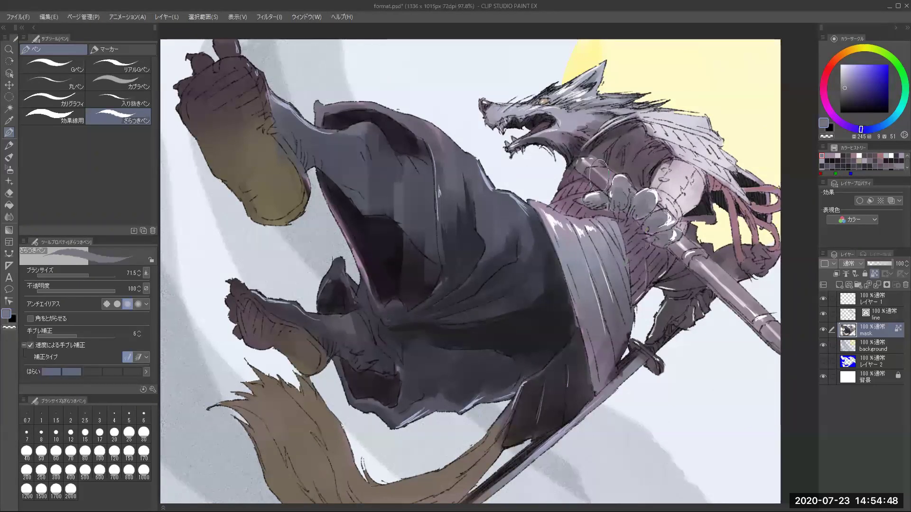
# Paint sampled grey-blue down the edge of the waist wrap and redefine the adjoining trouser shadow with sampled near-black purple
pyautogui.keyDown('alt'); pyautogui.click(615, 121); pyautogui.keyUp('alt')
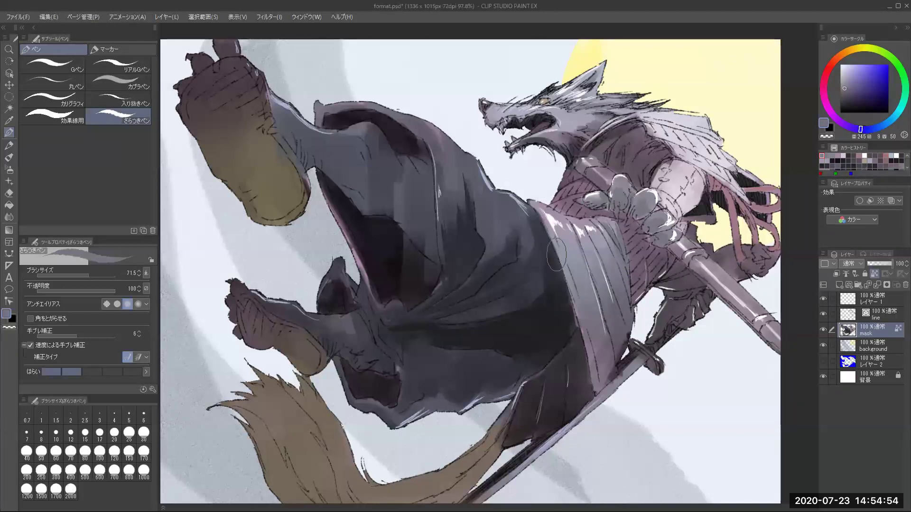
pyautogui.moveTo(564, 258); pyautogui.dragTo(582, 360)
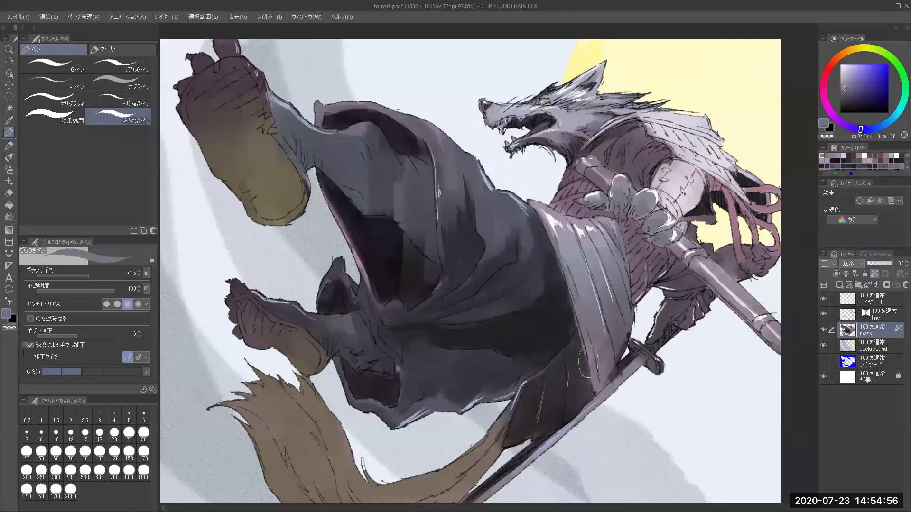
pyautogui.keyDown('alt'); pyautogui.click(572, 317); pyautogui.keyUp('alt')
pyautogui.moveTo(564, 285); pyautogui.dragTo(590, 377)
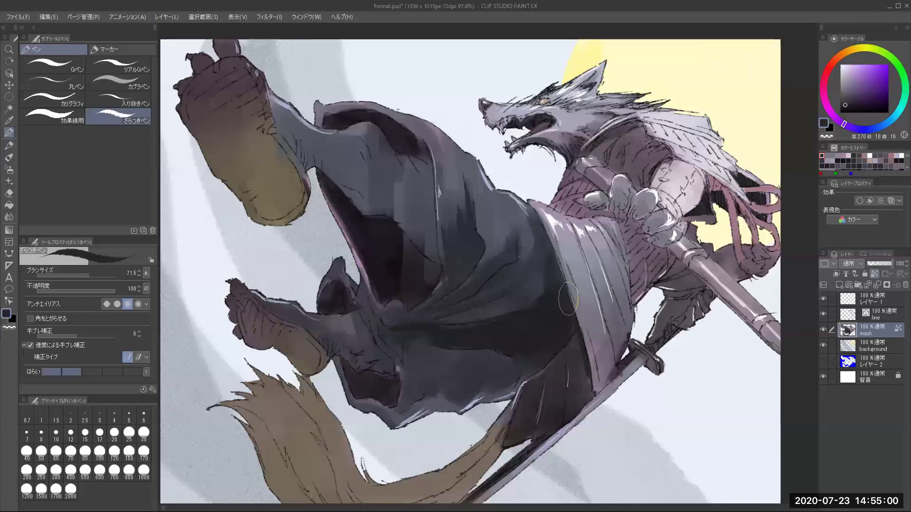
# Paint white highlights along the trouser folds and the rim of the upper trouser leg with the pen at size 59.1
pyautogui.moveTo(845, 70); pyautogui.dragTo(833, 61)
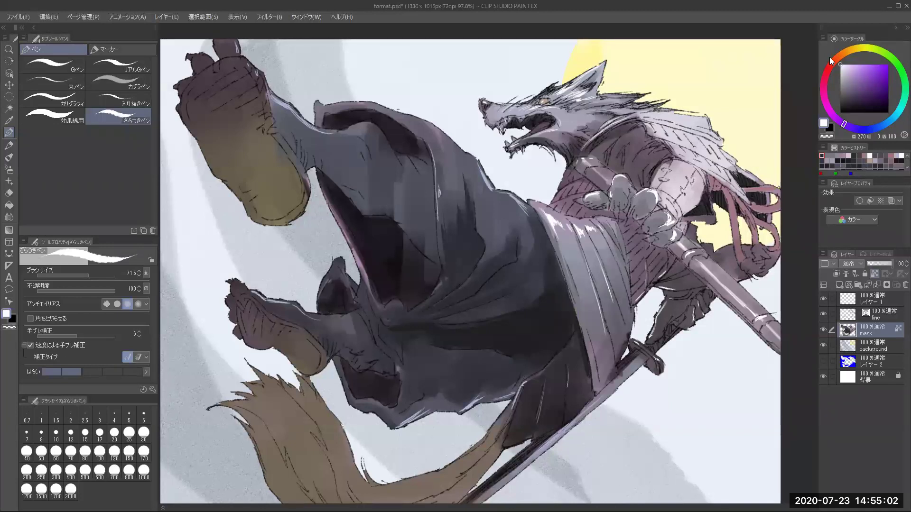
pyautogui.moveTo(445, 189); pyautogui.dragTo(438, 169)
pyautogui.moveTo(347, 138); pyautogui.dragTo(330, 134)
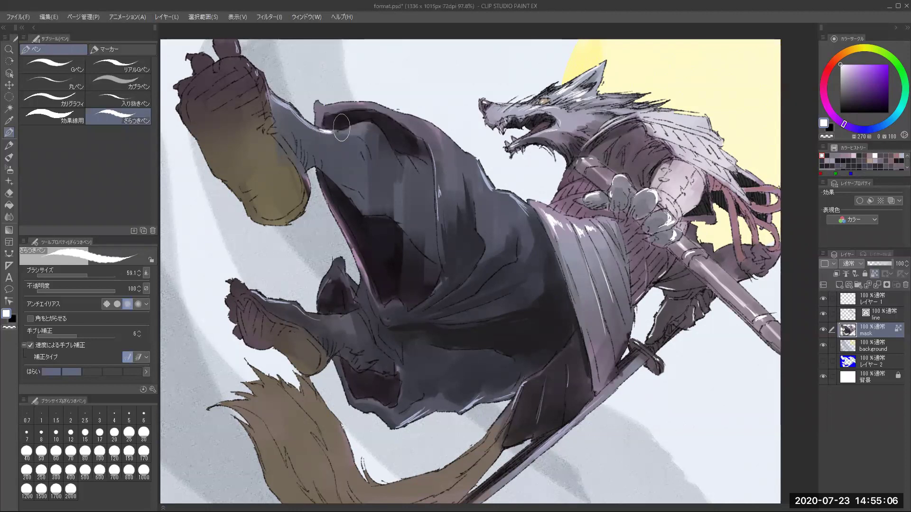
pyautogui.moveTo(321, 132); pyautogui.dragTo(362, 123)
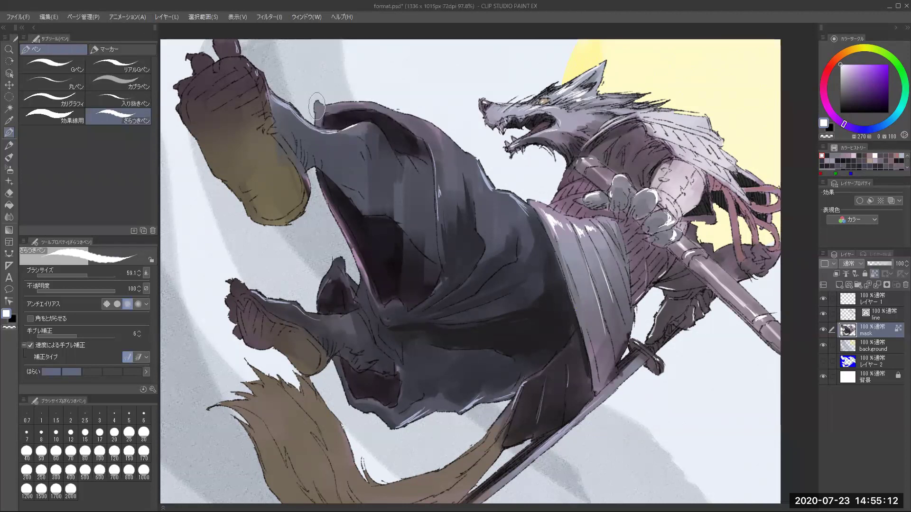
pyautogui.moveTo(378, 105); pyautogui.dragTo(435, 136)
# Highlight the edge of the raised foot below the toes and along the sole with white and a pale yellow tone
pyautogui.moveTo(254, 62); pyautogui.dragTo(259, 80)
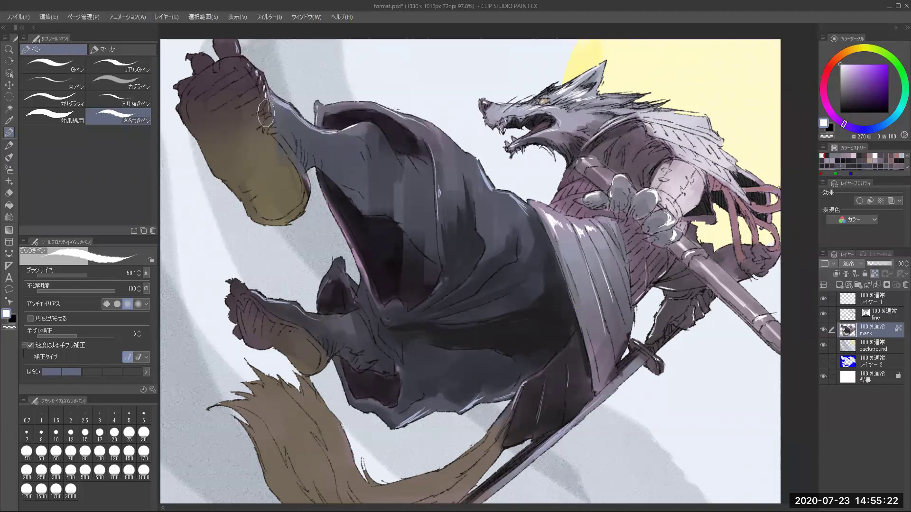
pyautogui.keyDown('alt'); pyautogui.click(264, 100); pyautogui.keyUp('alt')
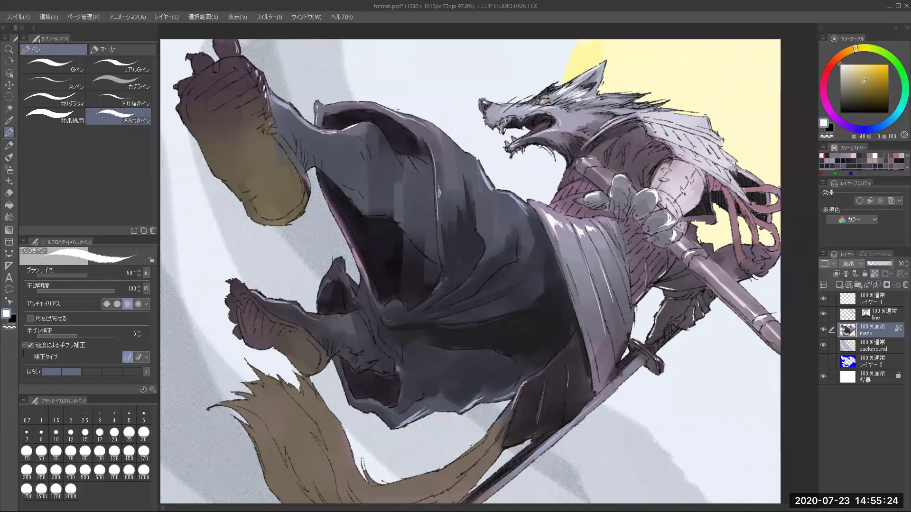
pyautogui.moveTo(270, 94); pyautogui.dragTo(281, 137)
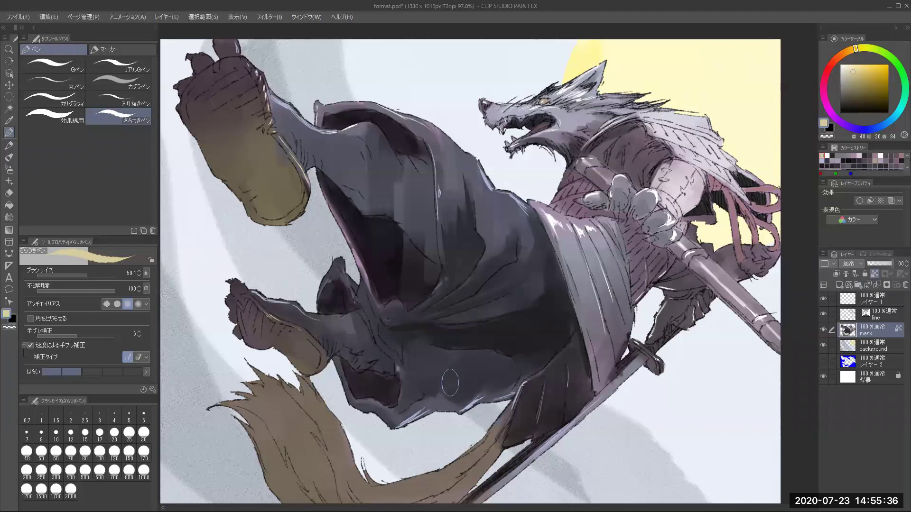
# Paint sampled grey-purple fur streaks along the tail's outer edge, middle and base with the pen at size 85.1
pyautogui.keyDown('alt'); pyautogui.click(601, 272); pyautogui.keyUp('alt')
pyautogui.press(']')
pyautogui.press(']')
pyautogui.moveTo(228, 409); pyautogui.dragTo(261, 433)
pyautogui.moveTo(231, 407)
pyautogui.mouseDown()
pyautogui.moveTo(267, 441)
pyautogui.moveTo(263, 425)
pyautogui.moveTo(286, 469)
pyautogui.moveTo(289, 488)
pyautogui.mouseUp()
pyautogui.moveTo(276, 442)
pyautogui.mouseDown()
pyautogui.moveTo(291, 497)
pyautogui.moveTo(315, 502)
pyautogui.mouseUp()
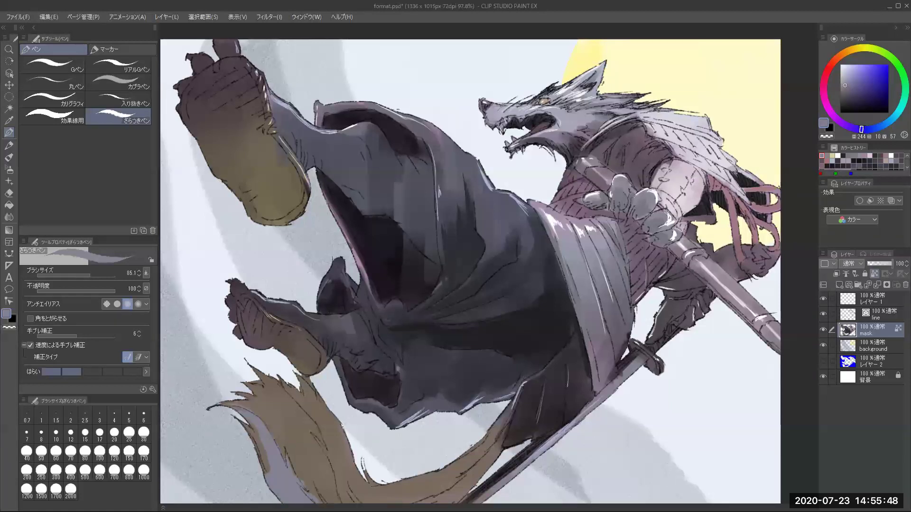
pyautogui.moveTo(286, 464)
pyautogui.mouseDown()
pyautogui.moveTo(301, 489)
pyautogui.moveTo(294, 476)
pyautogui.mouseUp()
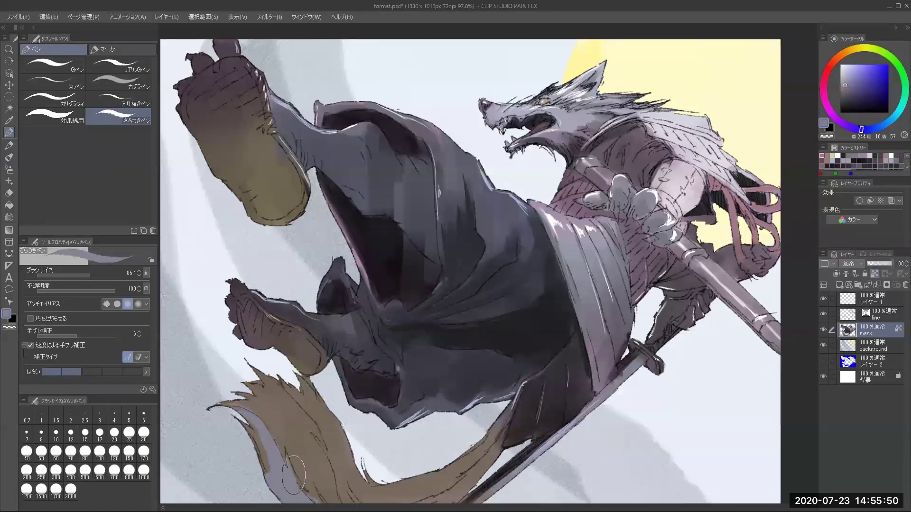
pyautogui.moveTo(286, 387)
pyautogui.mouseDown()
pyautogui.moveTo(324, 421)
pyautogui.moveTo(317, 414)
pyautogui.moveTo(331, 438)
pyautogui.moveTo(314, 413)
pyautogui.moveTo(334, 487)
pyautogui.moveTo(337, 474)
pyautogui.moveTo(346, 494)
pyautogui.moveTo(341, 470)
pyautogui.moveTo(355, 489)
pyautogui.moveTo(346, 442)
pyautogui.moveTo(329, 420)
pyautogui.moveTo(346, 481)
pyautogui.moveTo(364, 489)
pyautogui.moveTo(347, 468)
pyautogui.moveTo(374, 491)
pyautogui.moveTo(345, 428)
pyautogui.moveTo(367, 482)
pyautogui.moveTo(391, 491)
pyautogui.moveTo(368, 416)
pyautogui.moveTo(468, 444)
pyautogui.moveTo(507, 473)
pyautogui.moveTo(446, 475)
pyautogui.moveTo(432, 490)
pyautogui.moveTo(471, 464)
pyautogui.moveTo(439, 487)
pyautogui.moveTo(495, 429)
pyautogui.mouseUp()
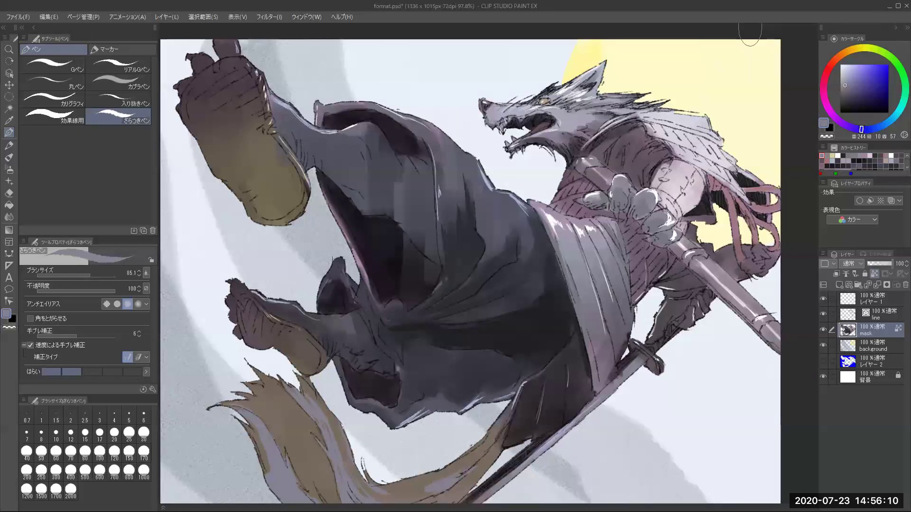
# Draw a small square signature seal with the character 満 in pure red on a new layer below the tail of the sword
pyautogui.click(827, 74)
pyautogui.click(888, 65)
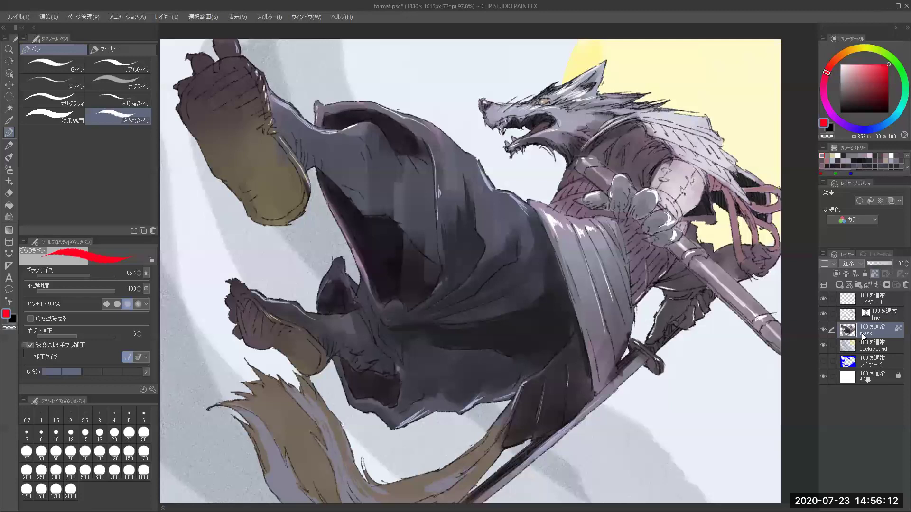
pyautogui.click(840, 285)
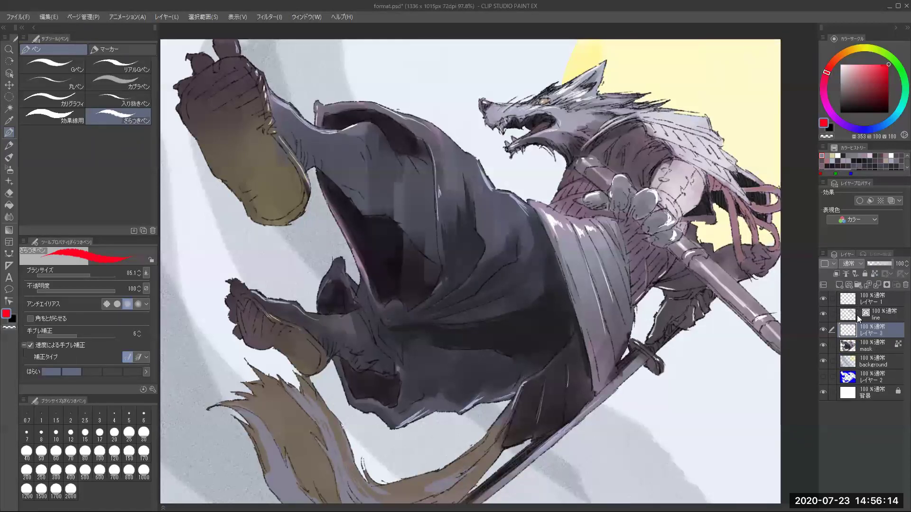
pyautogui.moveTo(705, 399)
pyautogui.mouseDown()
pyautogui.moveTo(710, 410)
pyautogui.moveTo(731, 377)
pyautogui.mouseUp()
pyautogui.moveTo(708, 460)
pyautogui.mouseDown()
pyautogui.moveTo(733, 443)
pyautogui.moveTo(733, 461)
pyautogui.moveTo(710, 445)
pyautogui.moveTo(710, 465)
pyautogui.moveTo(734, 462)
pyautogui.moveTo(729, 448)
pyautogui.moveTo(714, 461)
pyautogui.mouseUp()
pyautogui.moveTo(715, 455)
pyautogui.mouseDown()
pyautogui.moveTo(730, 455)
pyautogui.moveTo(723, 461)
pyautogui.mouseUp()
pyautogui.moveTo(718, 456); pyautogui.dragTo(725, 459)
pyautogui.moveTo(726, 456); pyautogui.dragTo(727, 460)
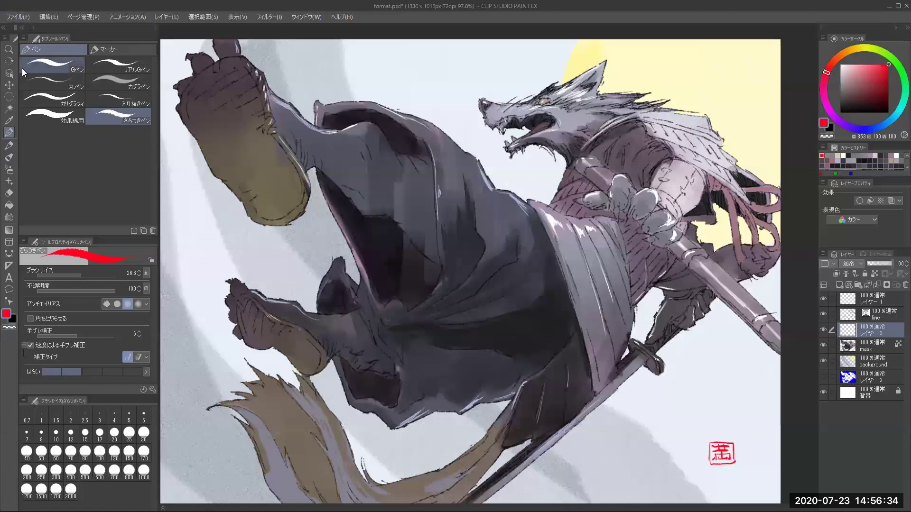
# Save the drawing under the name format1 as CLIP STUDIO FORMAT, declining to overwrite the existing Photoshop file
pyautogui.click(18, 17)
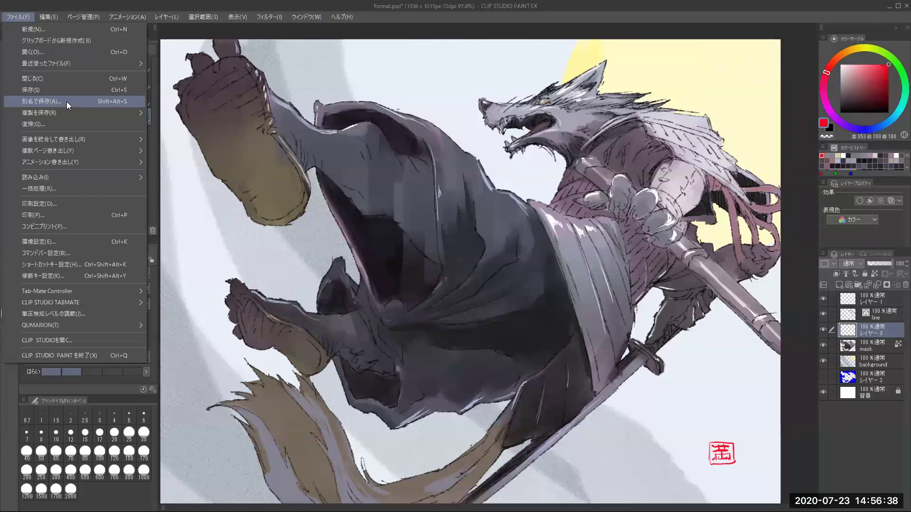
pyautogui.click(67, 101)
pyautogui.write('1')
pyautogui.click(377, 243)
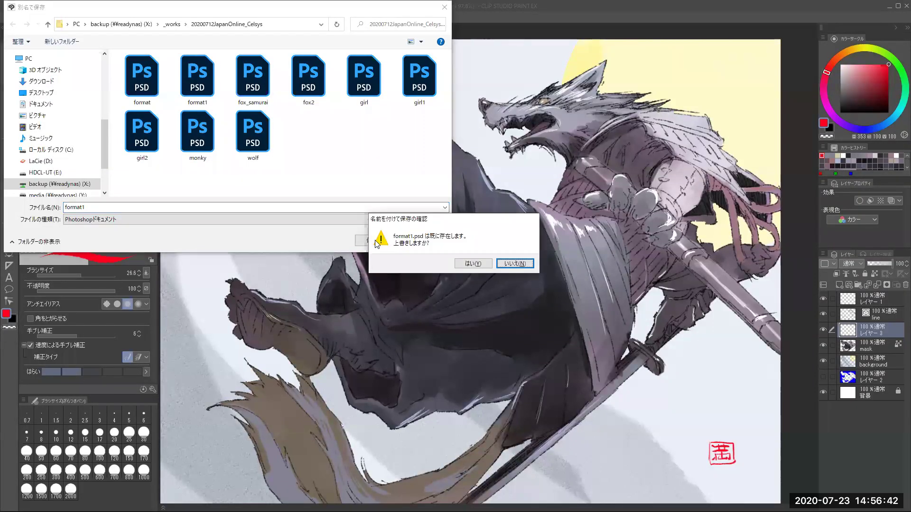
pyautogui.click(212, 232)
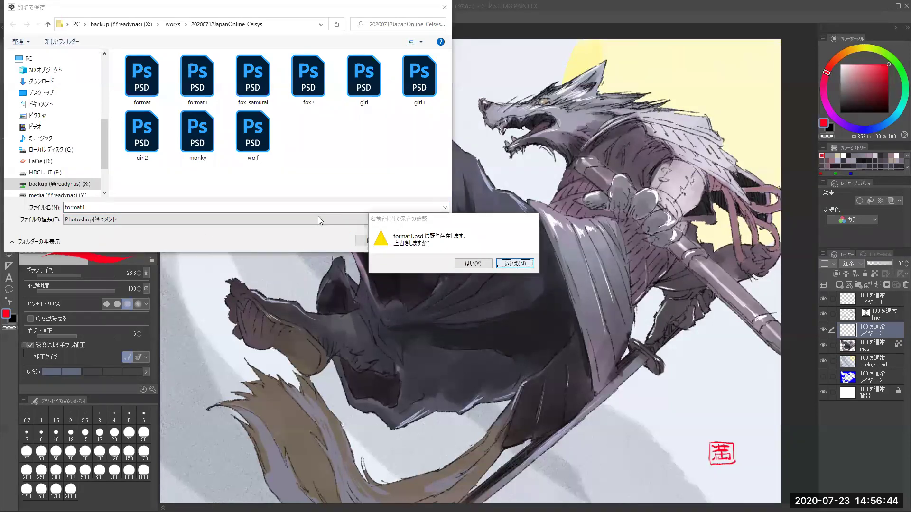
pyautogui.click(515, 264)
pyautogui.click(239, 219)
pyautogui.click(237, 235)
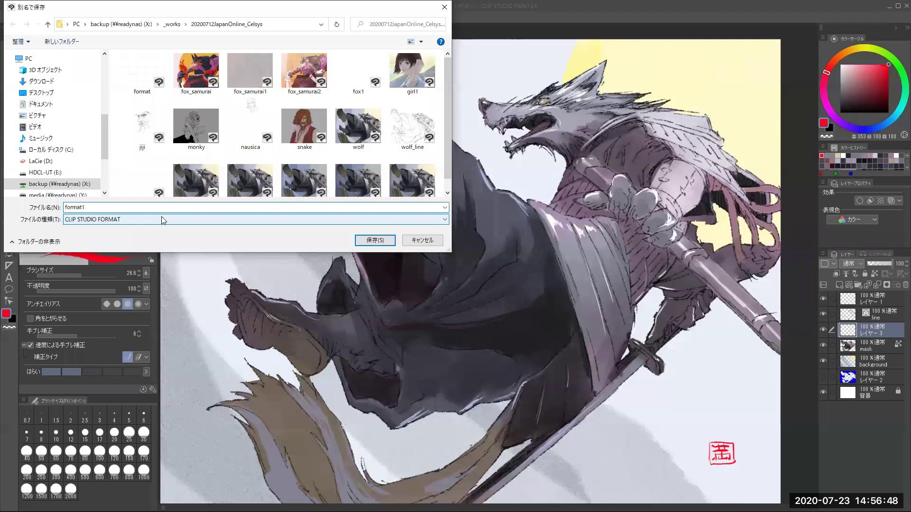
pyautogui.press('Return')
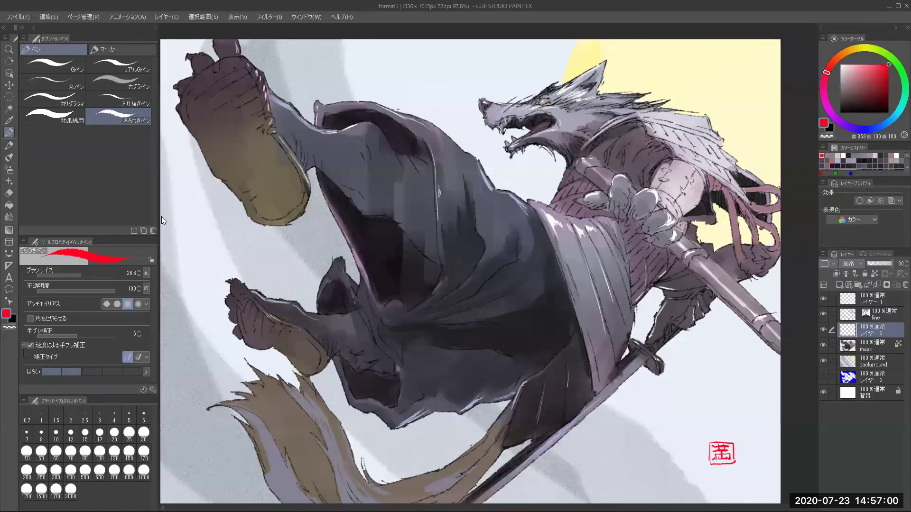
# Close the saved drawing and open the recently used file format.psd
pyautogui.hotkey('ctrl', 'w')
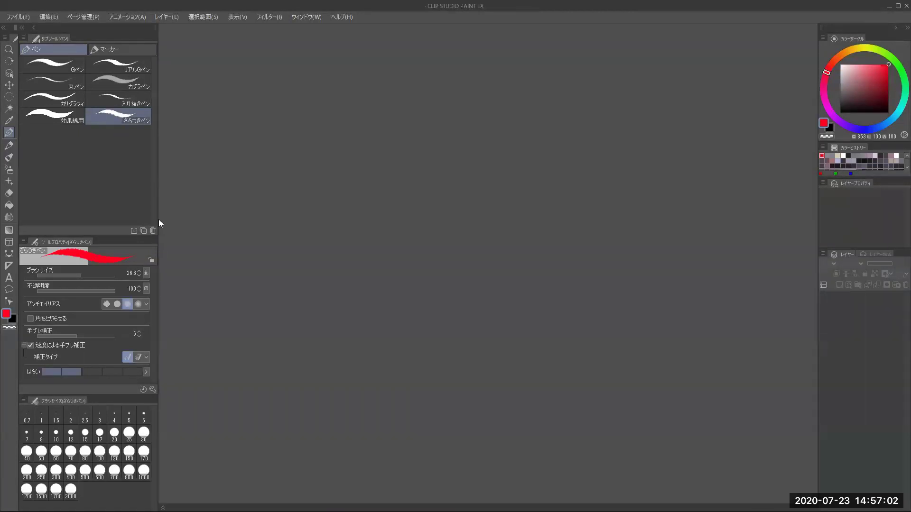
pyautogui.click(12, 18)
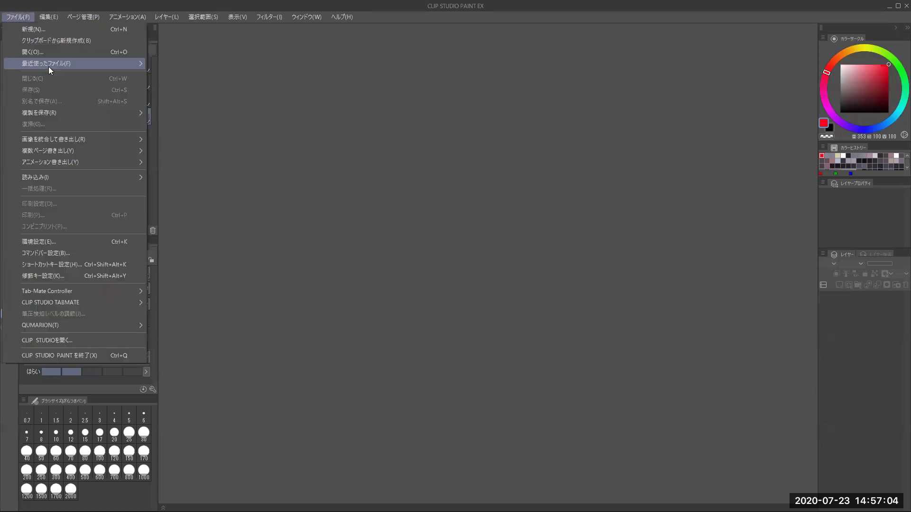
pyautogui.click(49, 66)
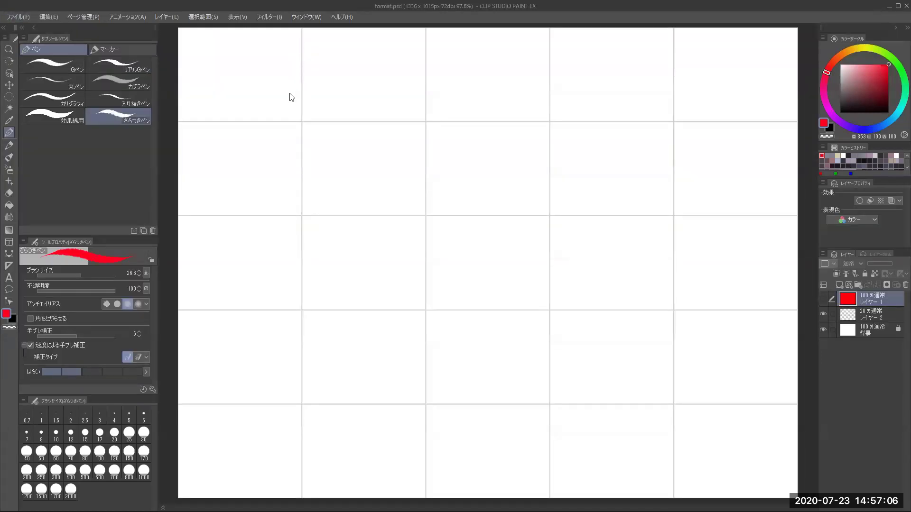
# Close the grid template and hide the darker layer in the wolf5 illustration
pyautogui.hotkey('ctrl', 'w')
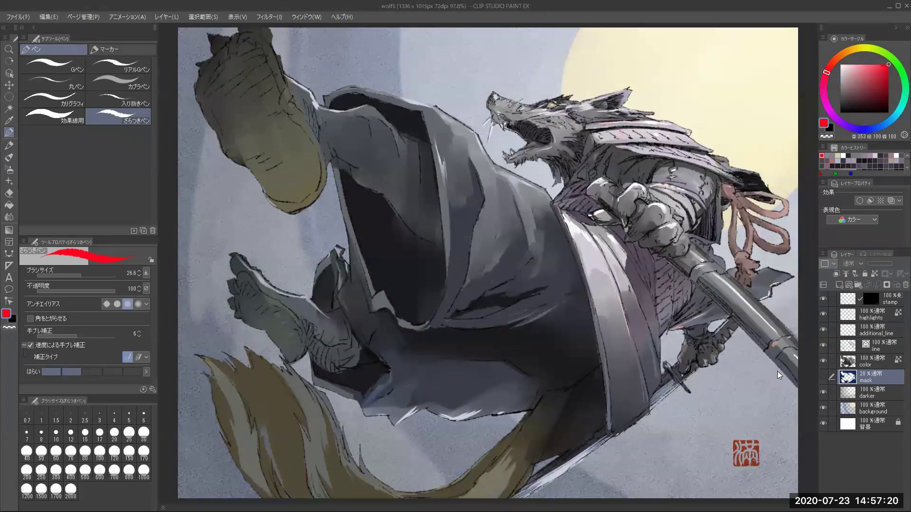
pyautogui.click(826, 391)
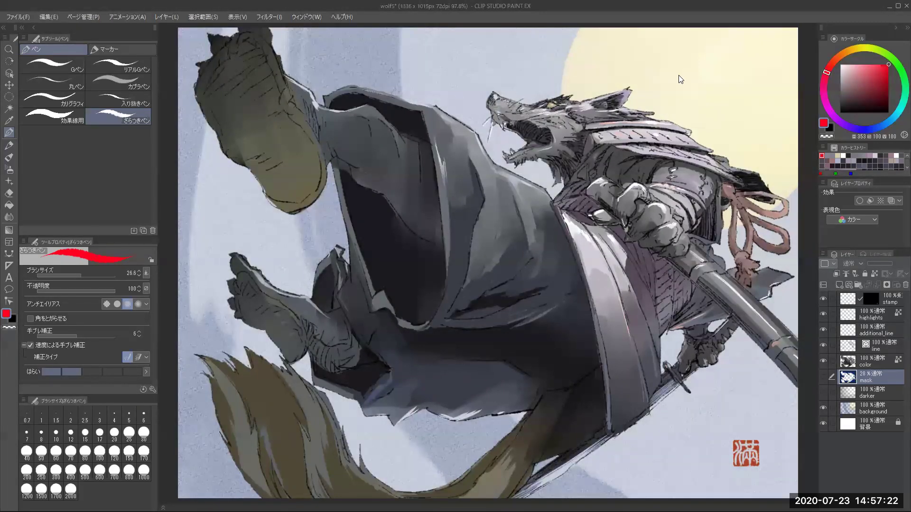